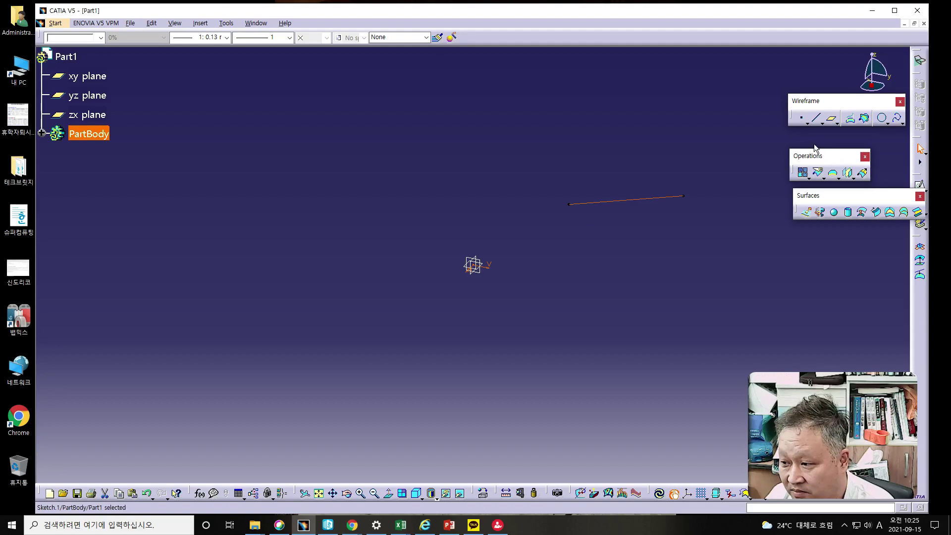
Extrude the sketched line of Sketch.1 into a surface 50 mm deep along the sketch normal
click(806, 214)
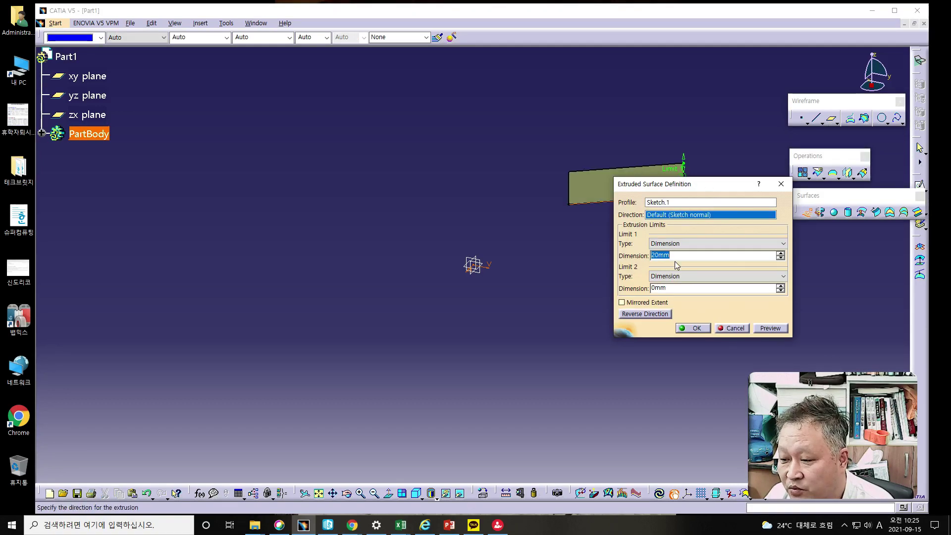
text(5)
key(Return)
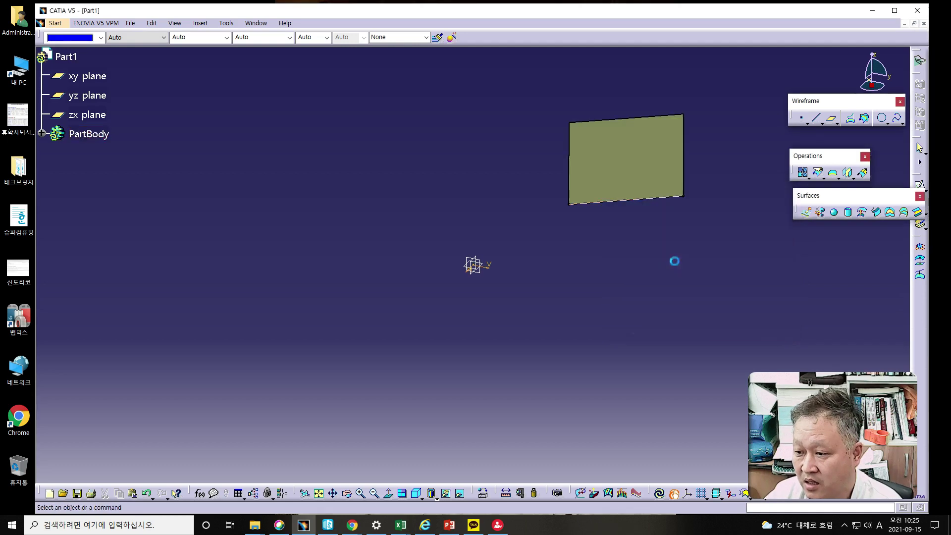
middle_drag(641, 191, 359, 282)
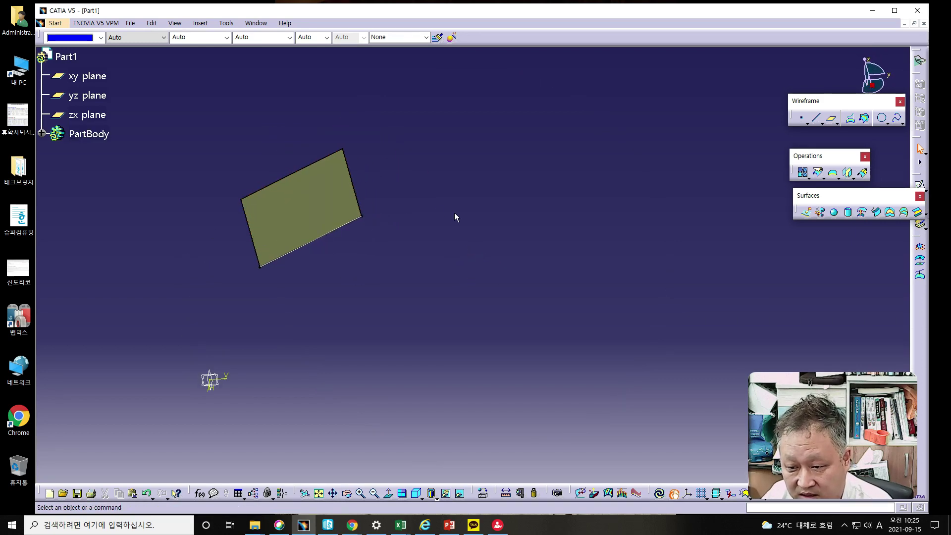
middle_drag(406, 201, 297, 298)
middle_drag(515, 328, 432, 251)
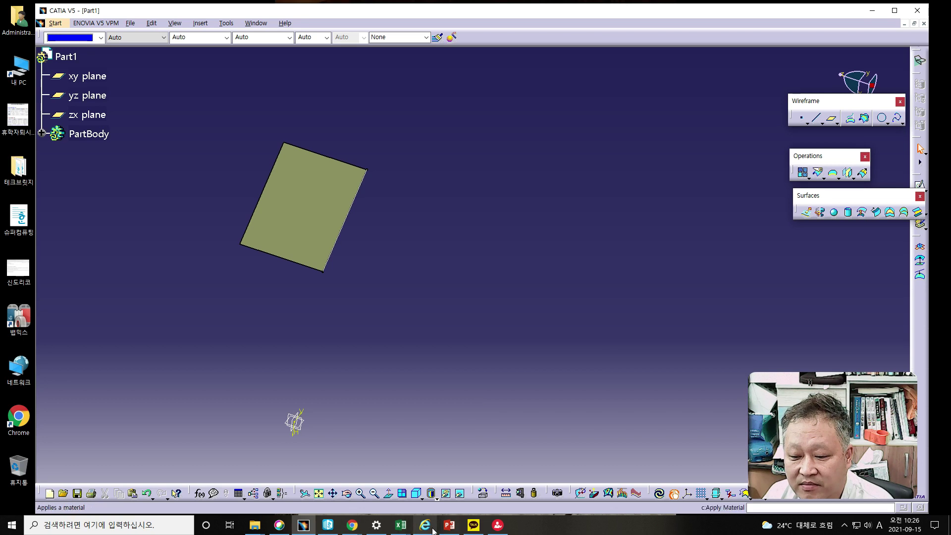
mouse_move(425, 530)
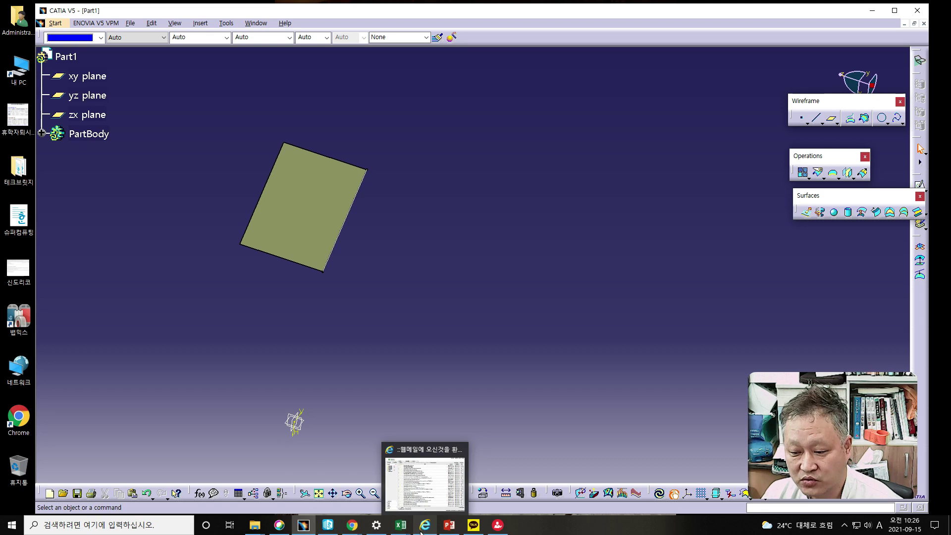
middle_drag(571, 296, 570, 260)
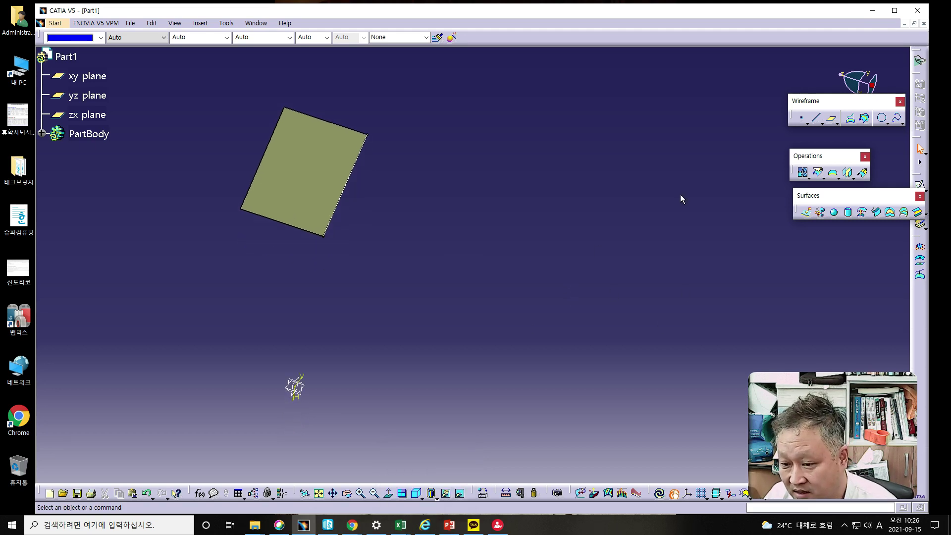
click(816, 120)
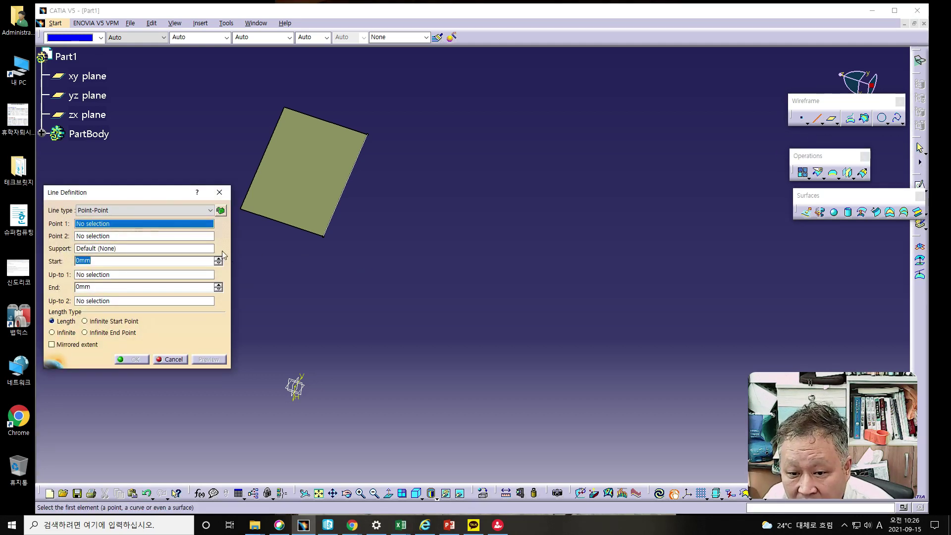
click(136, 212)
click(135, 210)
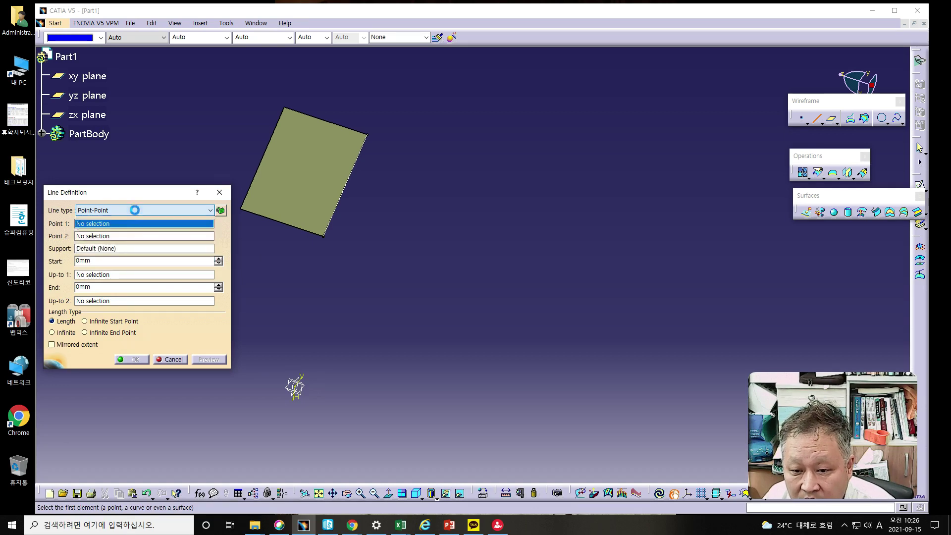
click(135, 210)
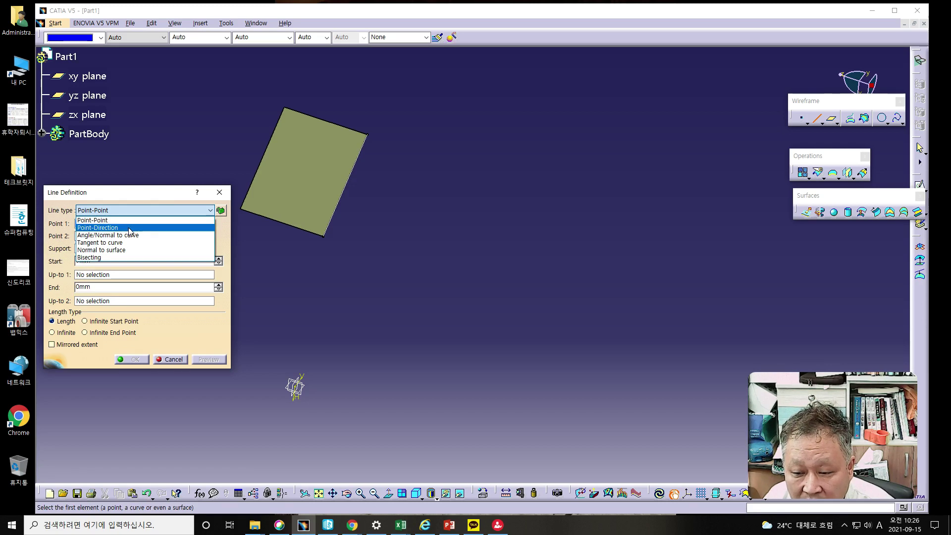
click(169, 360)
click(170, 360)
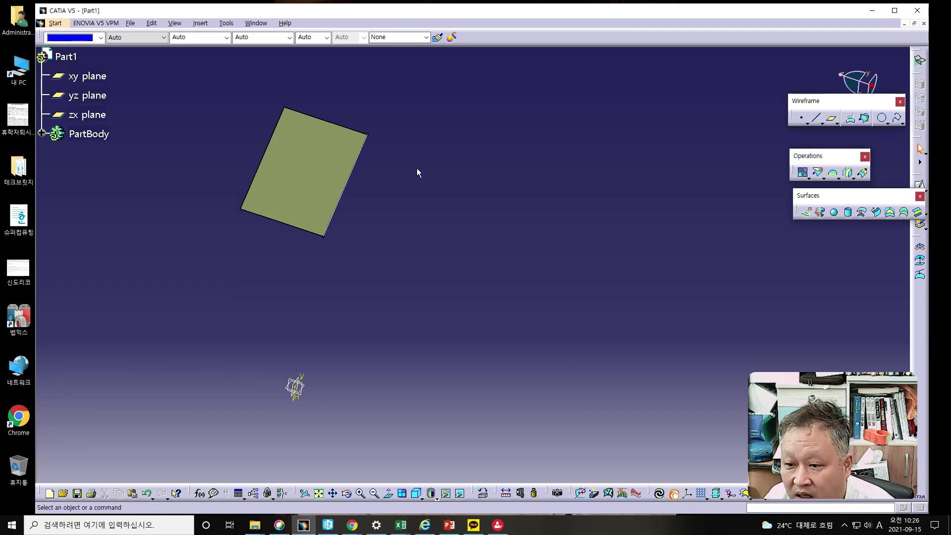
Start a sketch on the extruded surface's face and draw a diagonal line starting just outside one corner, running away from the surface
click(324, 184)
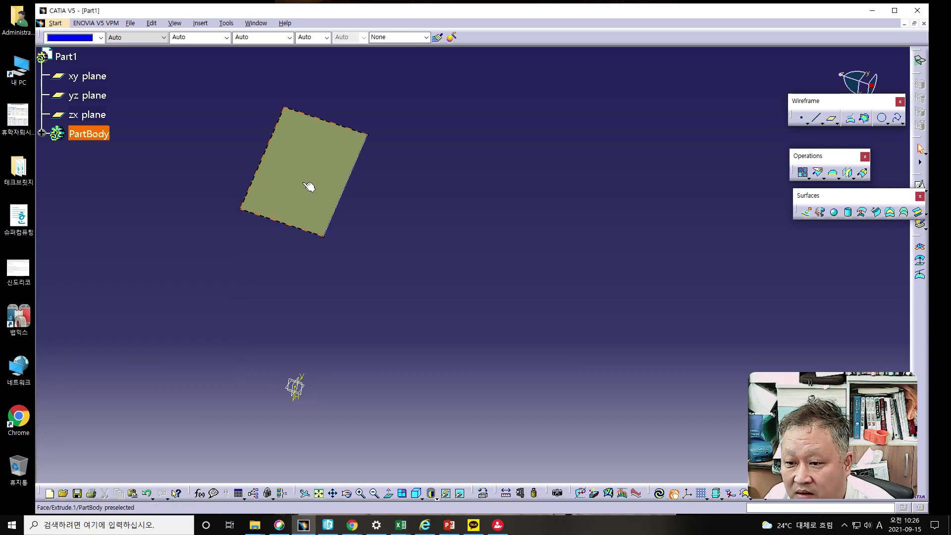
click(920, 185)
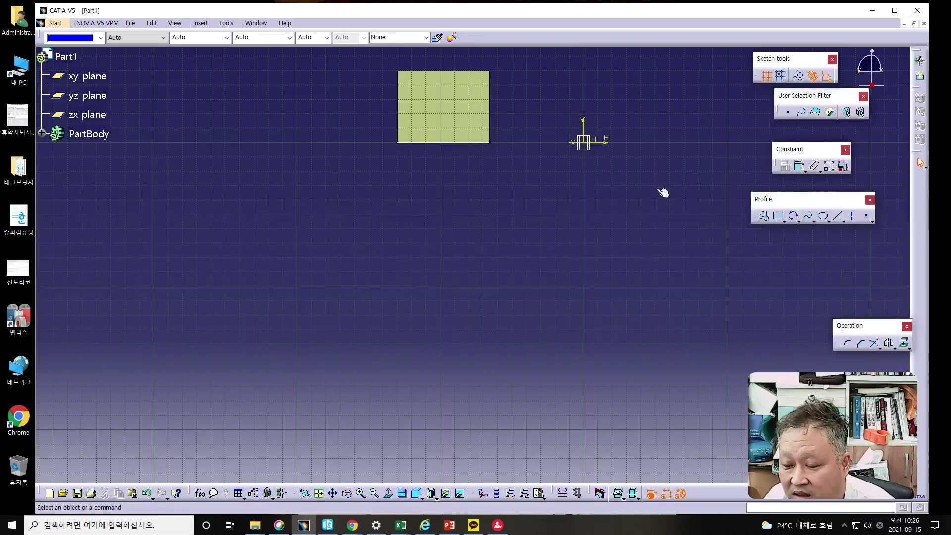
click(839, 217)
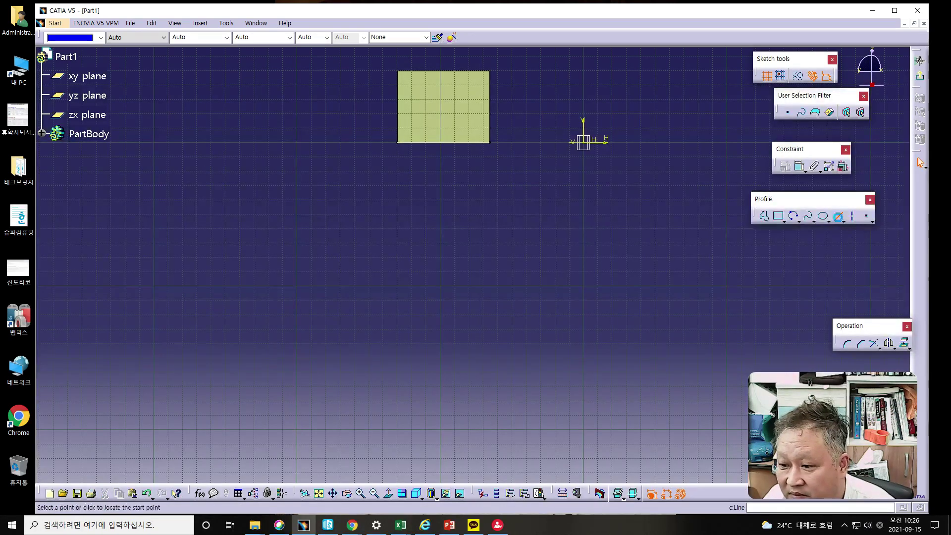
click(501, 143)
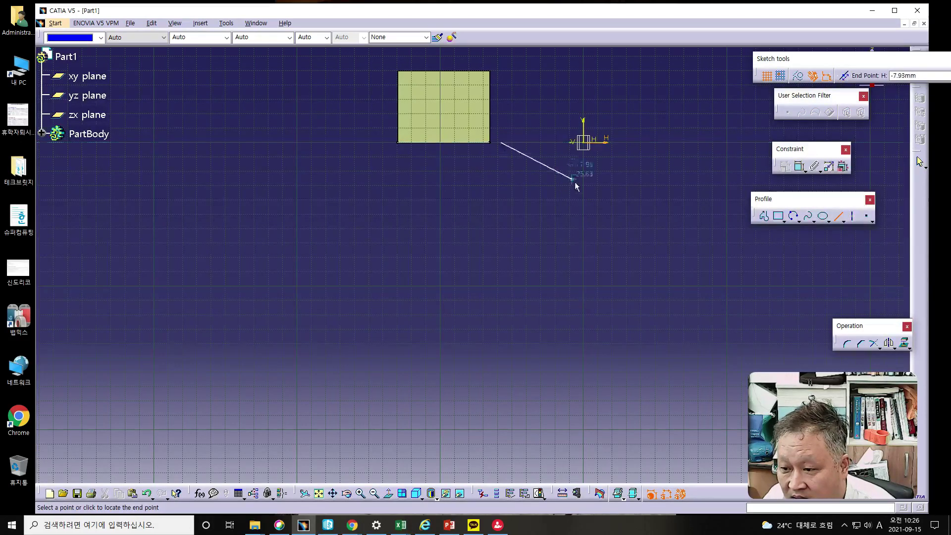
click(568, 213)
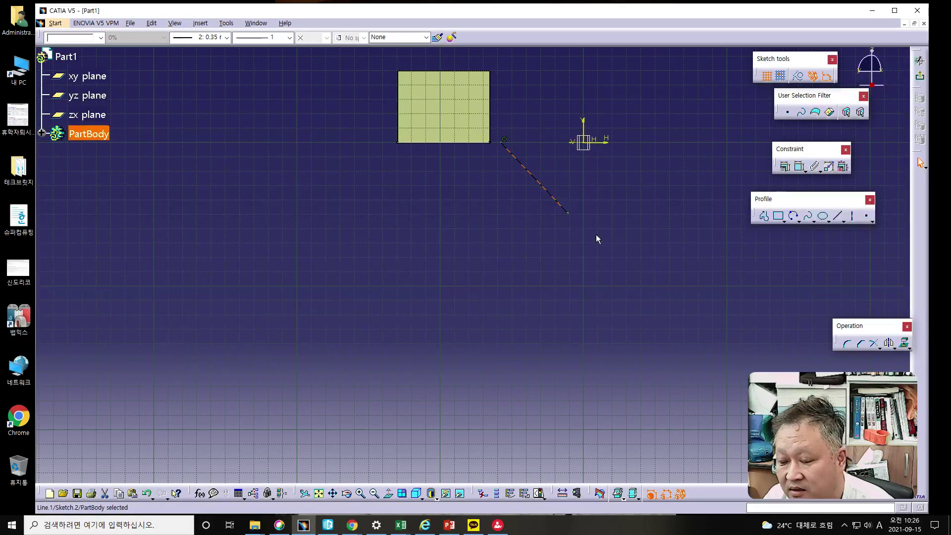
Constrain the diagonal line's start point coincident with the nearby surface corner and finish the sketch
click(501, 145)
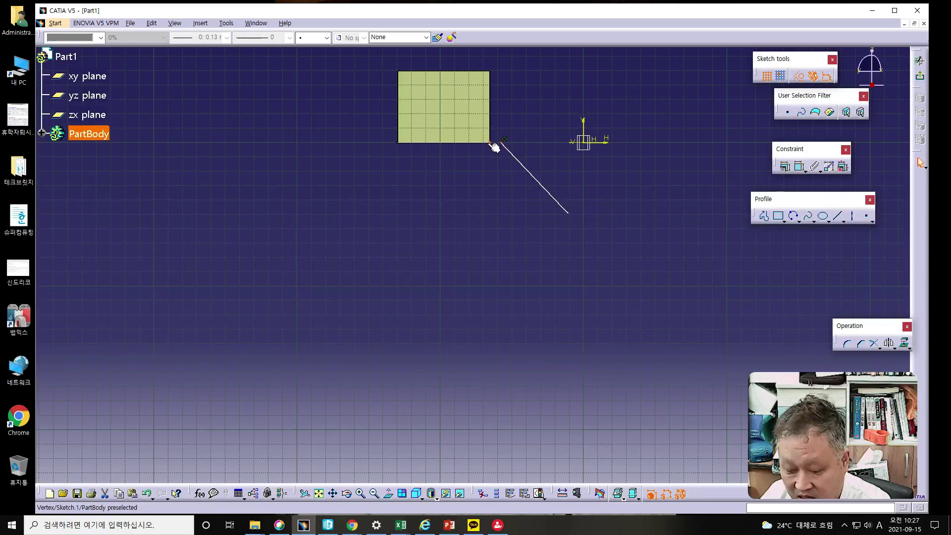
ctrl+click(492, 144)
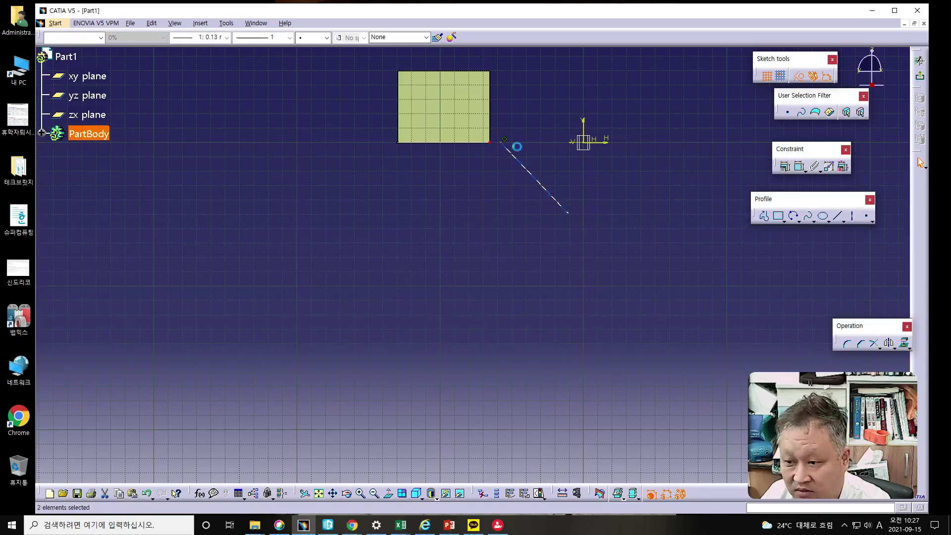
click(784, 167)
click(698, 131)
click(692, 227)
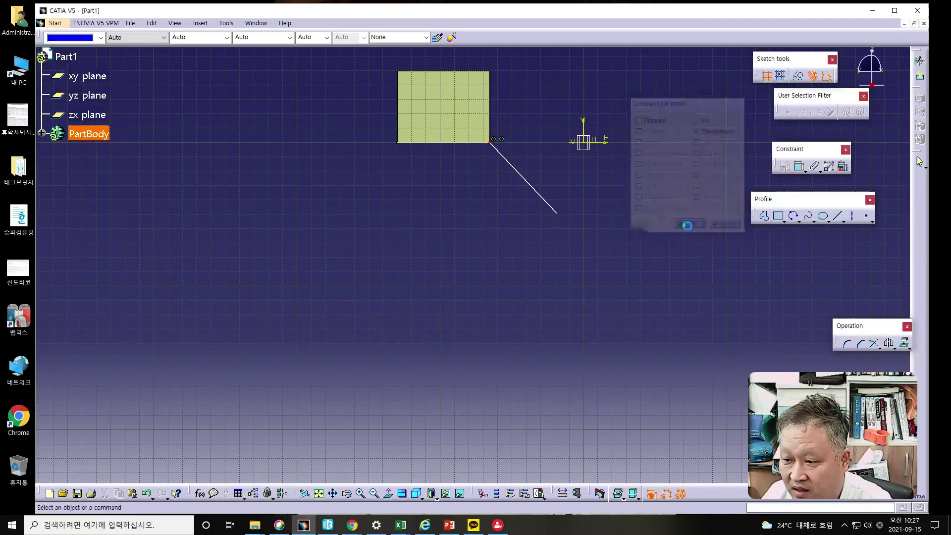
click(919, 76)
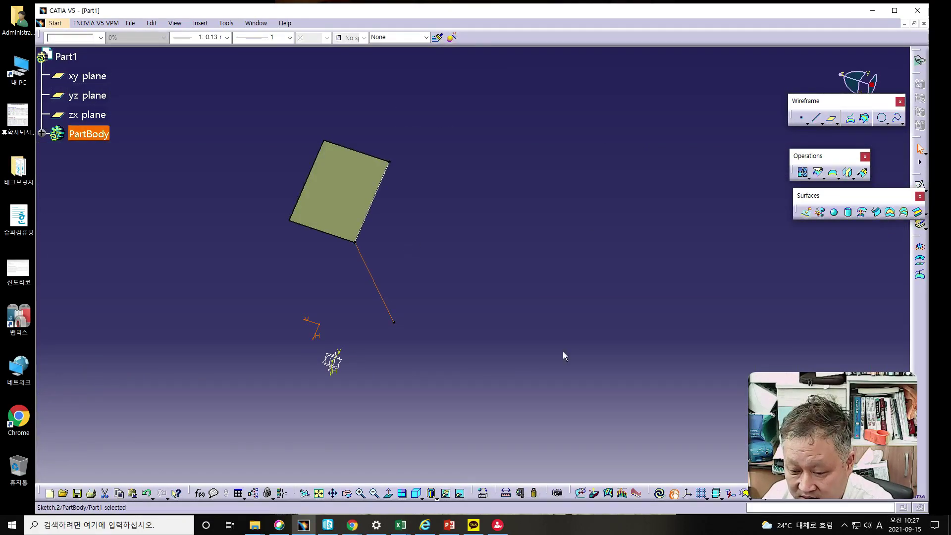
Check the Join example on the Join-Healing slide in PowerPoint and return to CATIA
click(450, 526)
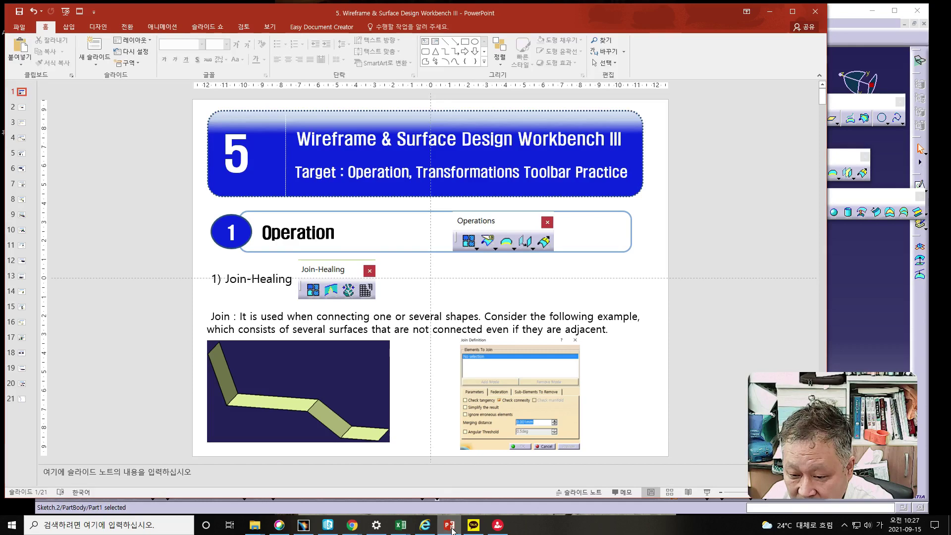
click(450, 526)
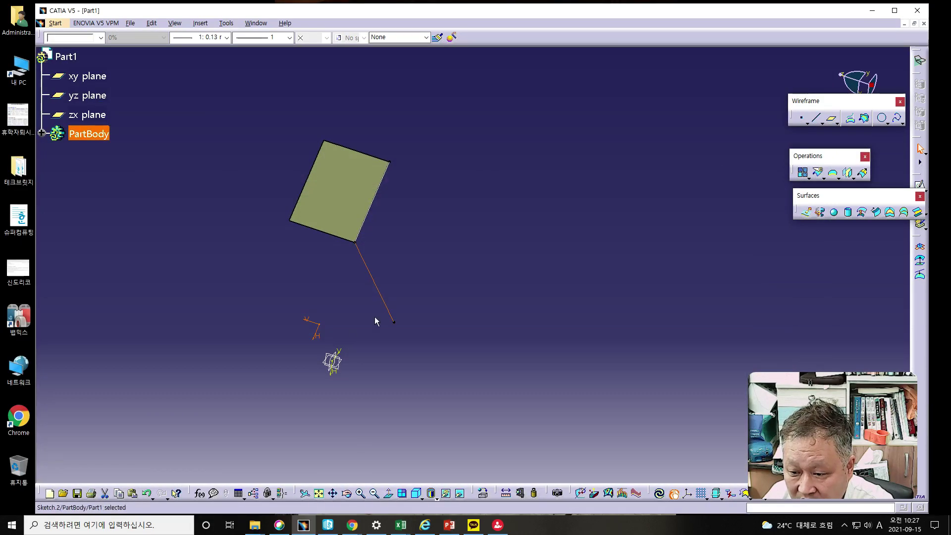
click(393, 323)
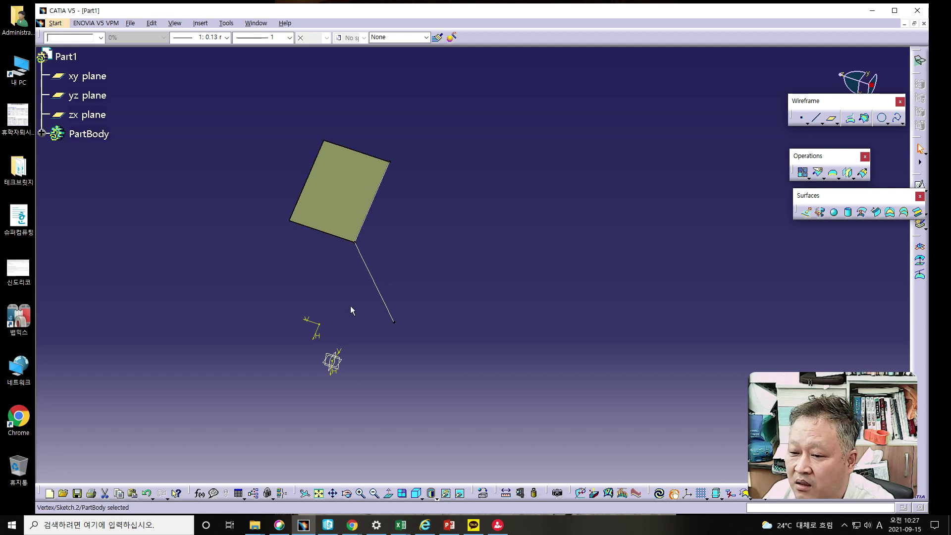
Reopen the diagonal line's sketch, add a parallel line from the adjacent corner on the surface's sketched edge, and finish the sketch
double_click(383, 288)
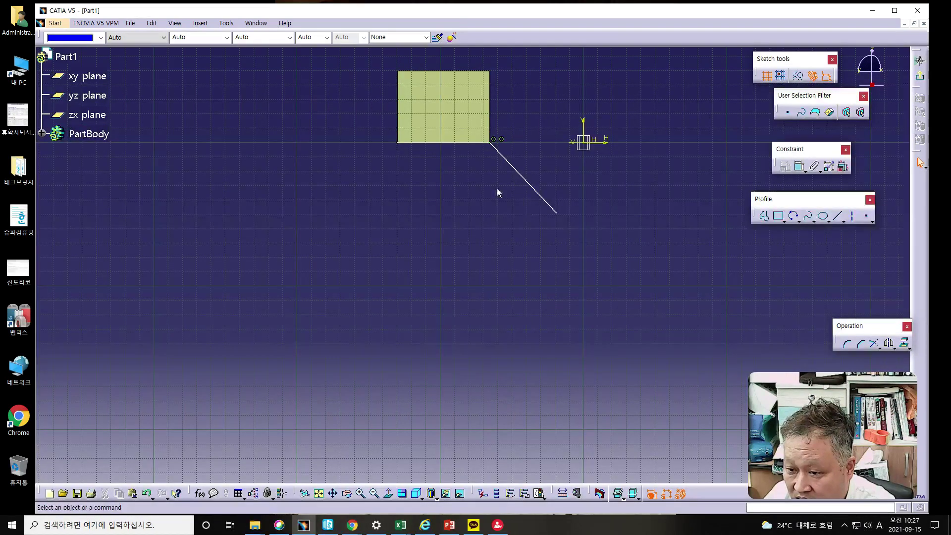
click(837, 216)
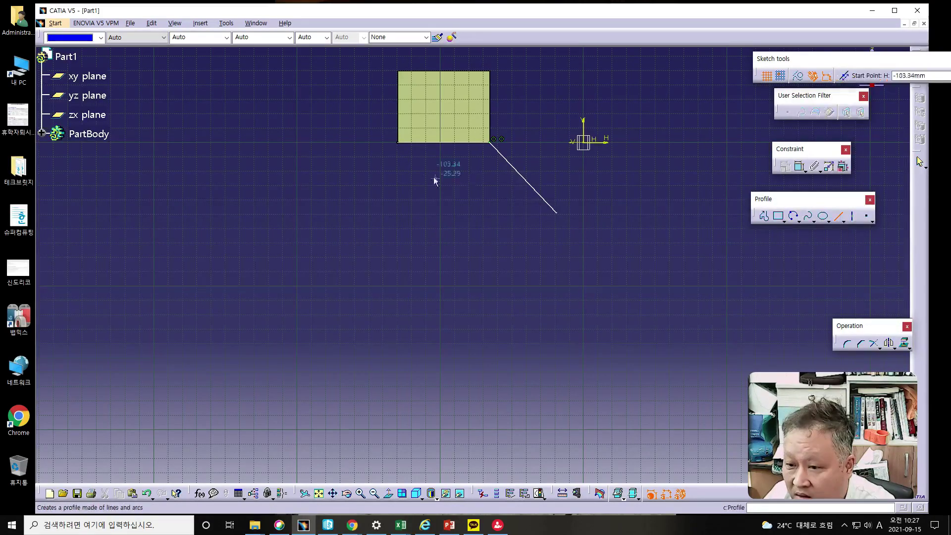
click(398, 143)
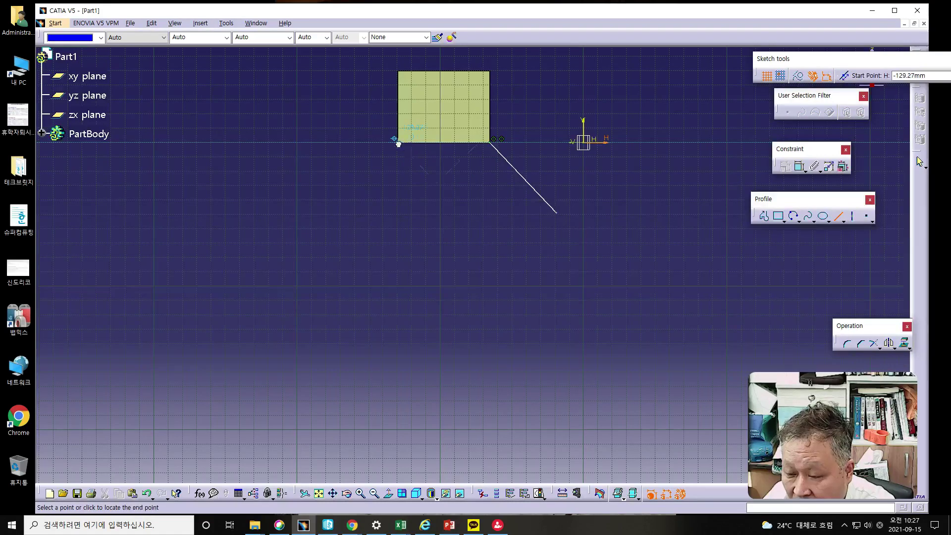
click(467, 216)
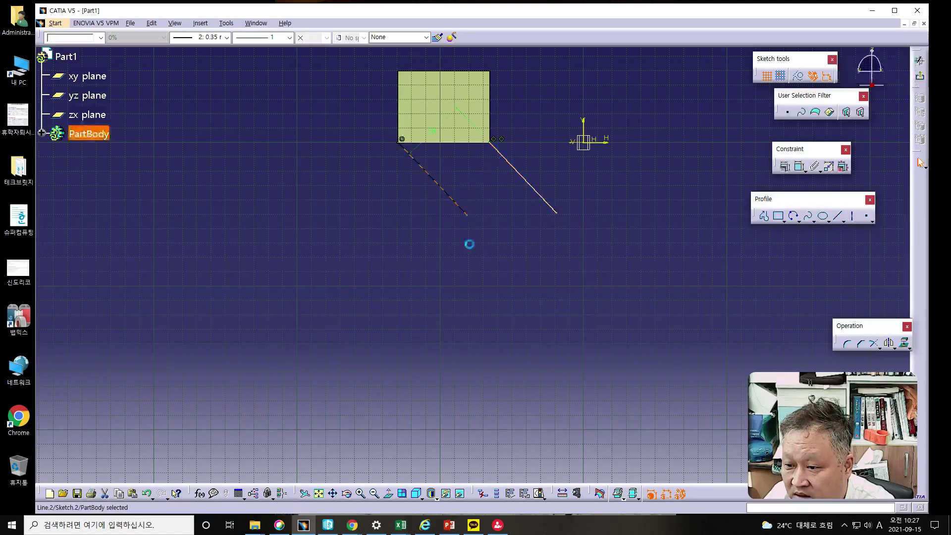
click(920, 75)
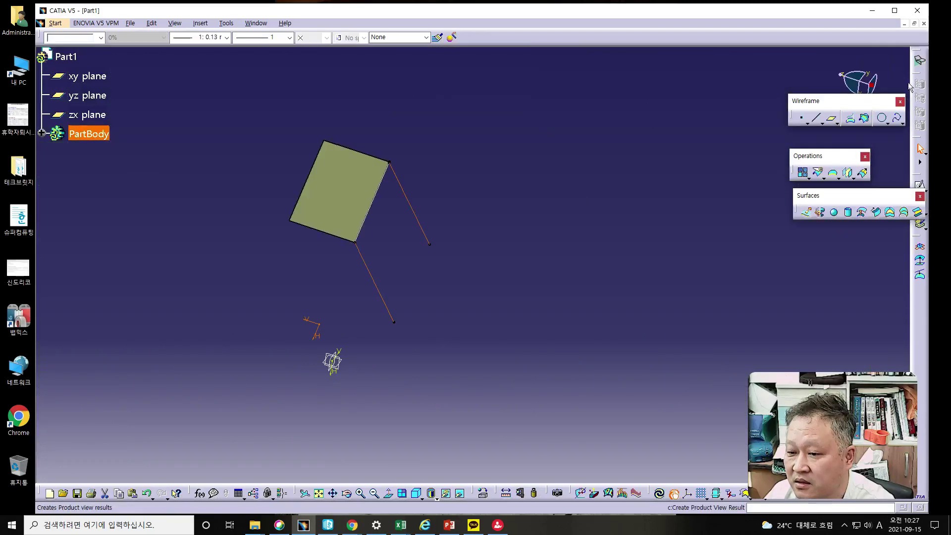
Try to extrude the two parallel lines of Sketch.2 into surfaces
click(809, 212)
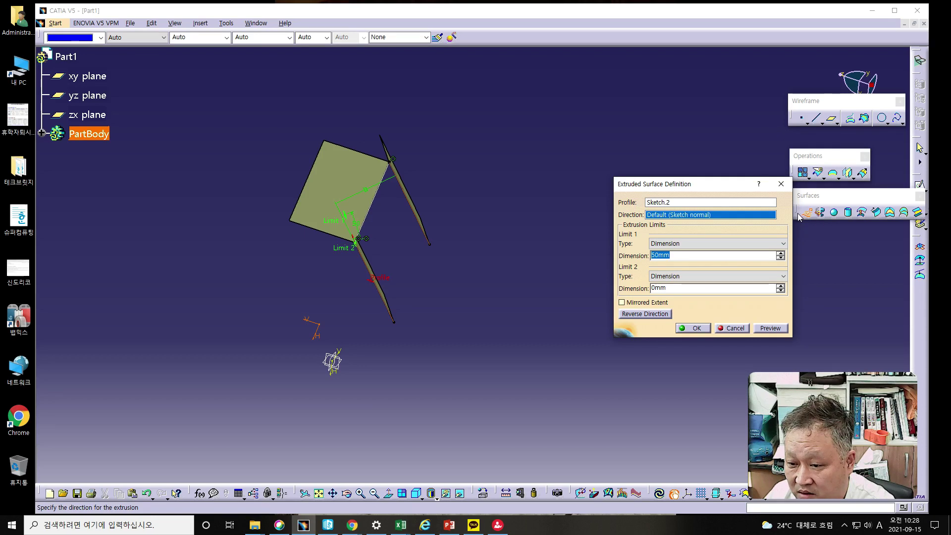
click(732, 328)
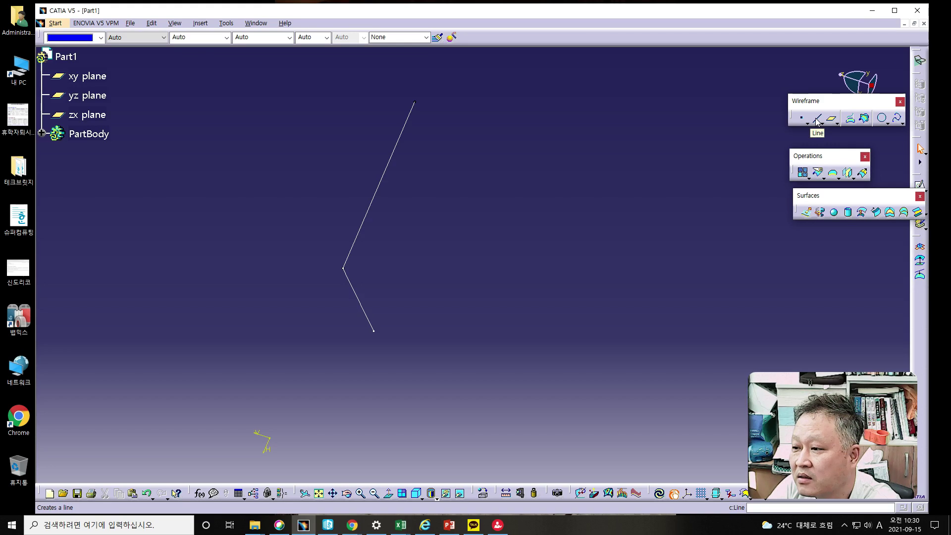
Try to create a Point-Direction line starting from the free end of the short sketched line
middle_drag(463, 277, 431, 255)
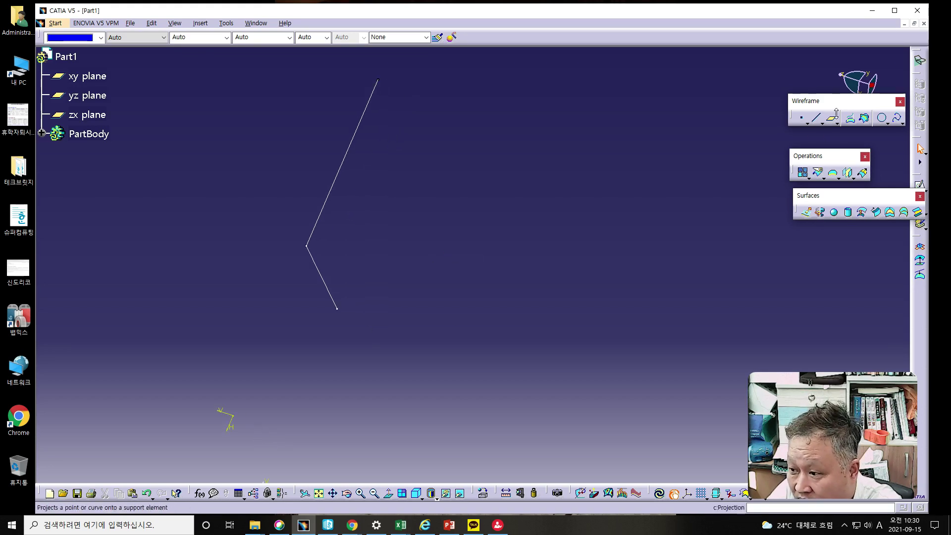
click(817, 118)
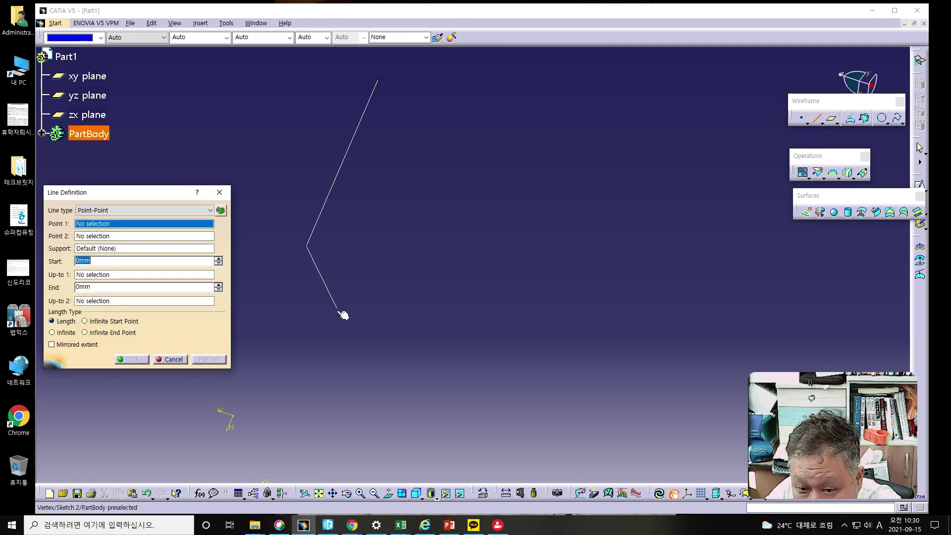
click(108, 207)
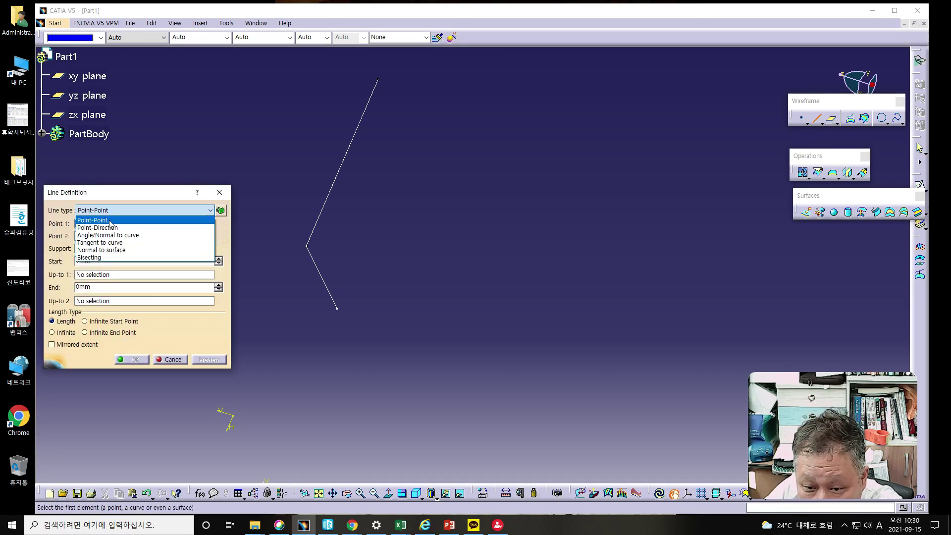
click(113, 227)
click(337, 310)
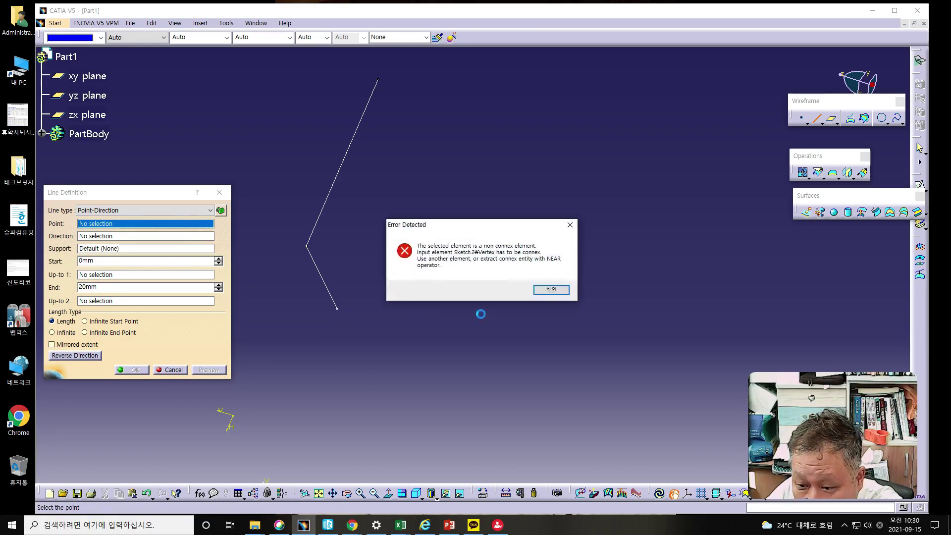
click(548, 290)
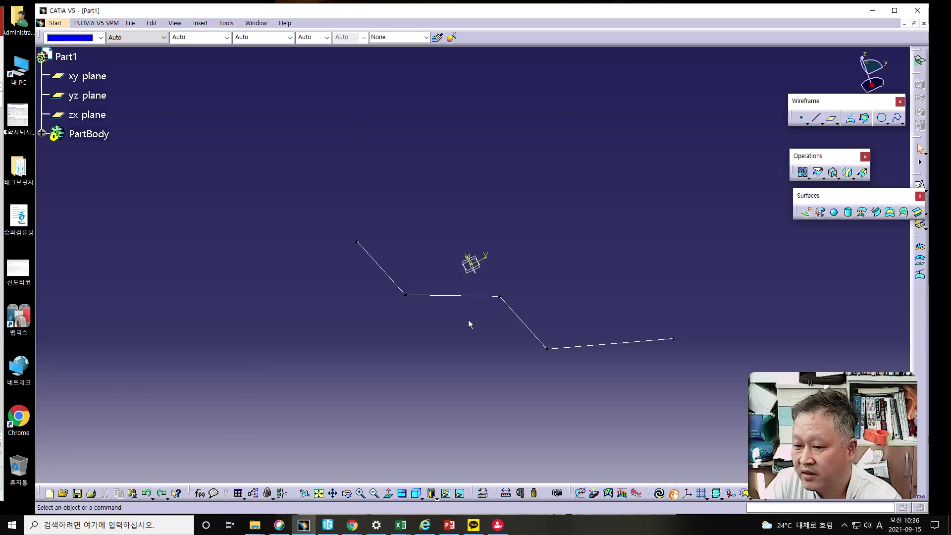
middle_drag(510, 327, 392, 294)
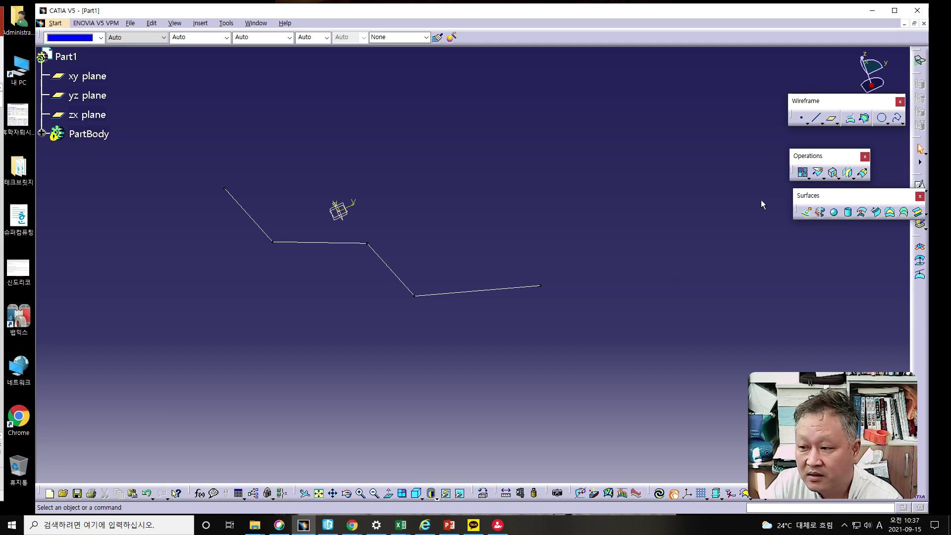
Extrude the first slanted line at the chain's upper end into a 20 mm surface along the Y component
click(806, 213)
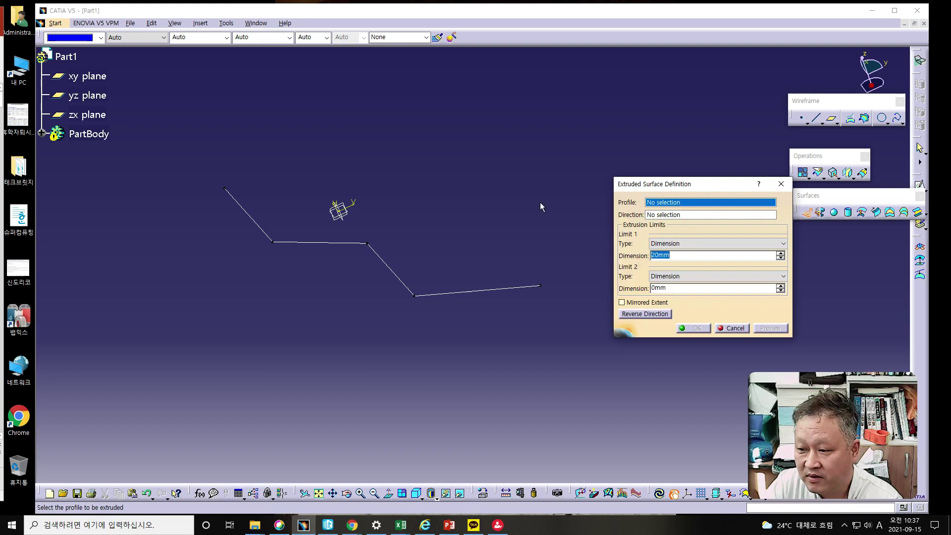
click(250, 213)
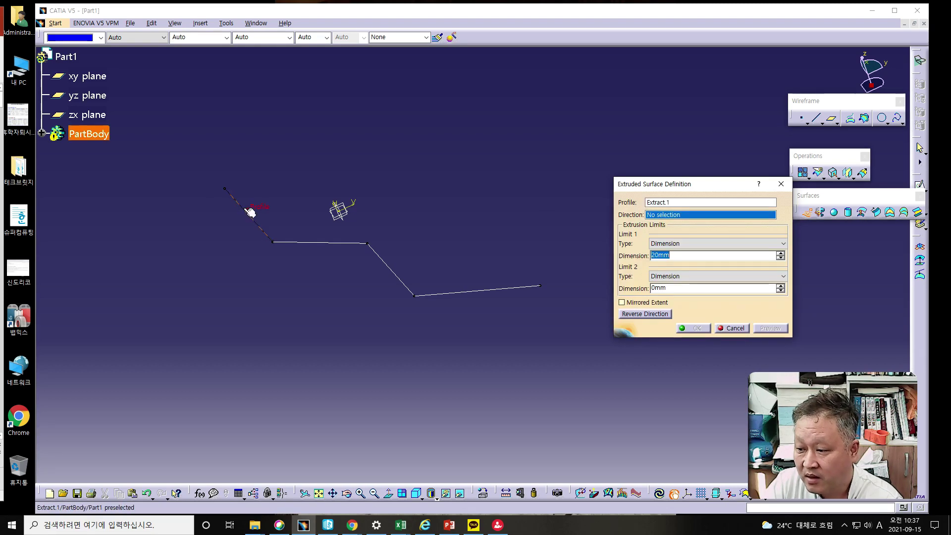
right_click(661, 217)
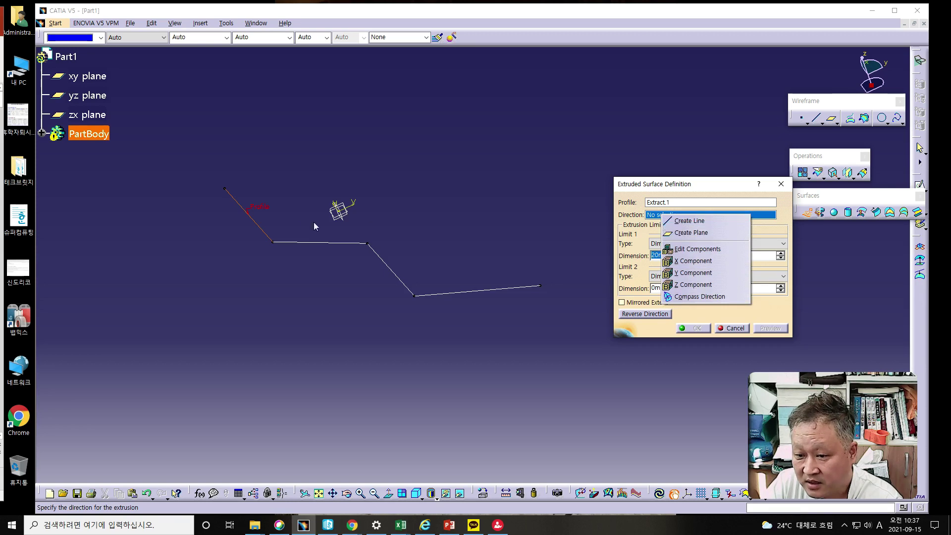
click(703, 273)
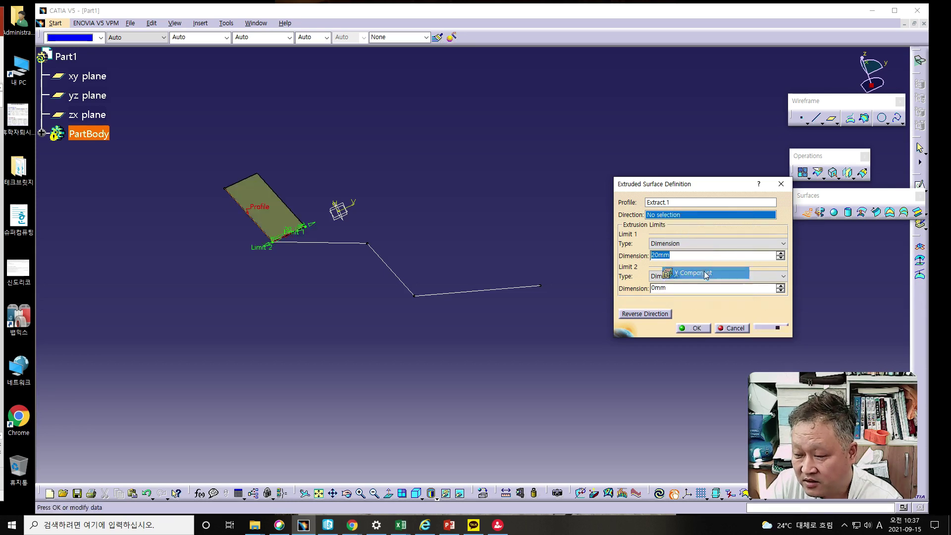
click(702, 328)
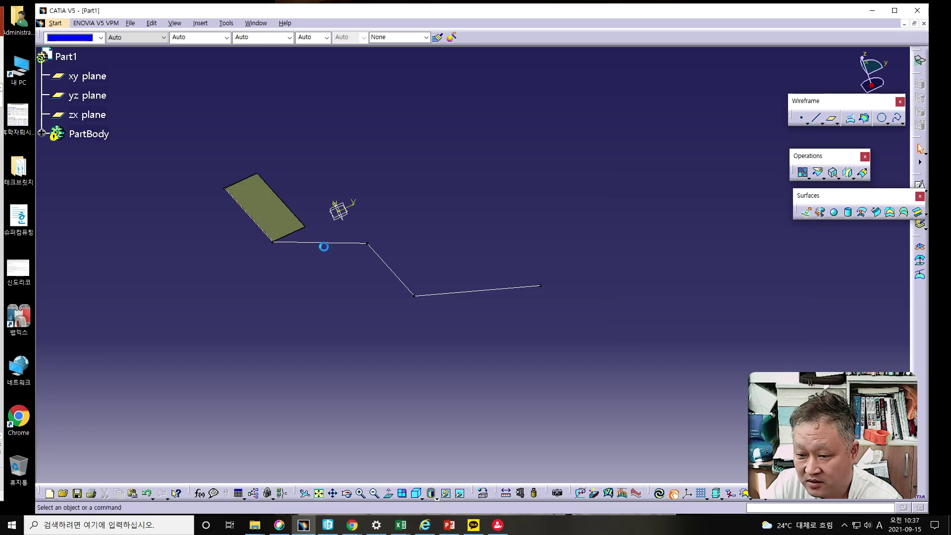
Extrude the second line of the chain into a 20 mm surface along the Y component
click(332, 246)
click(806, 212)
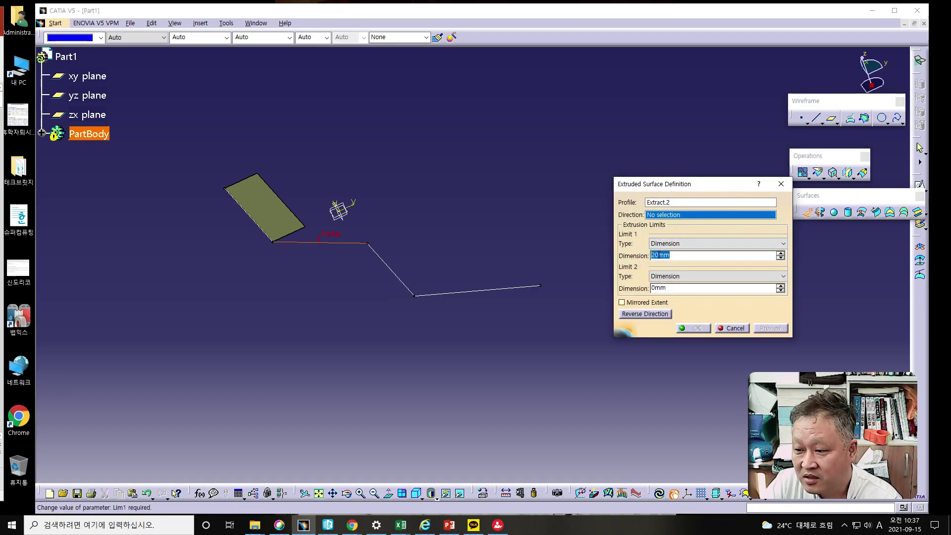
right_click(666, 217)
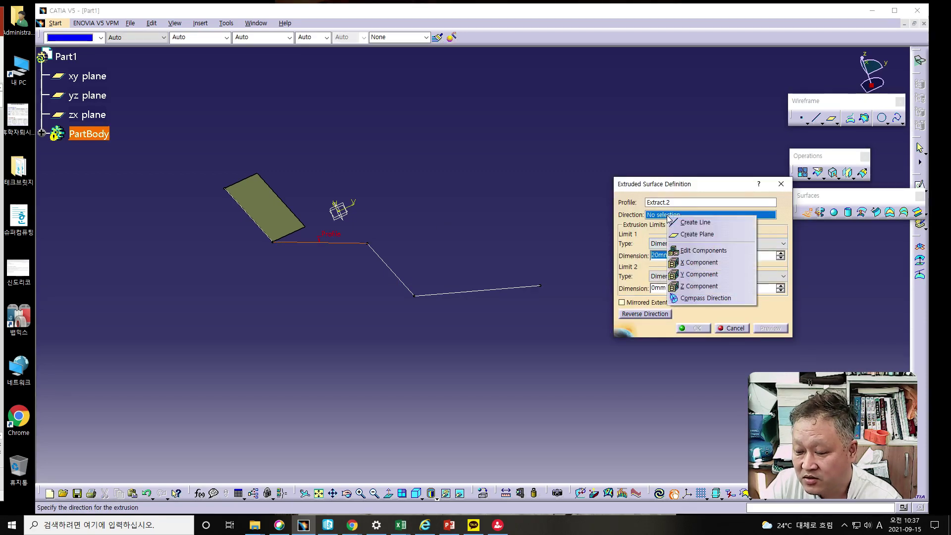
click(693, 275)
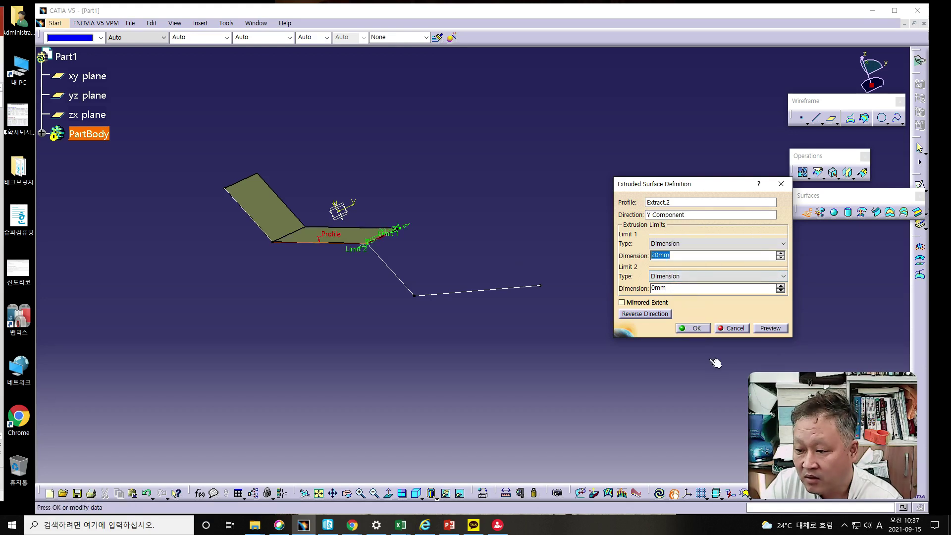
click(691, 331)
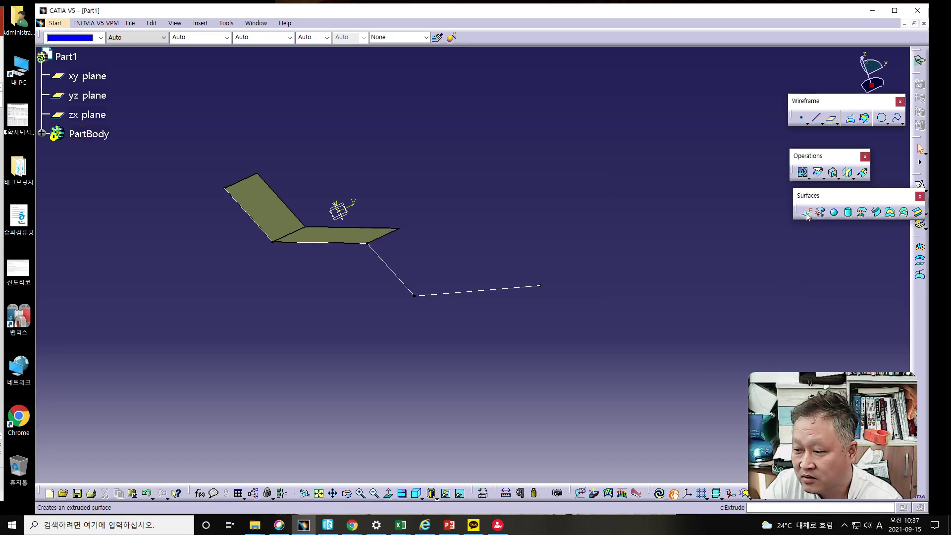
Extrude the third line of the chain into a 30 mm surface along the Y component
click(390, 269)
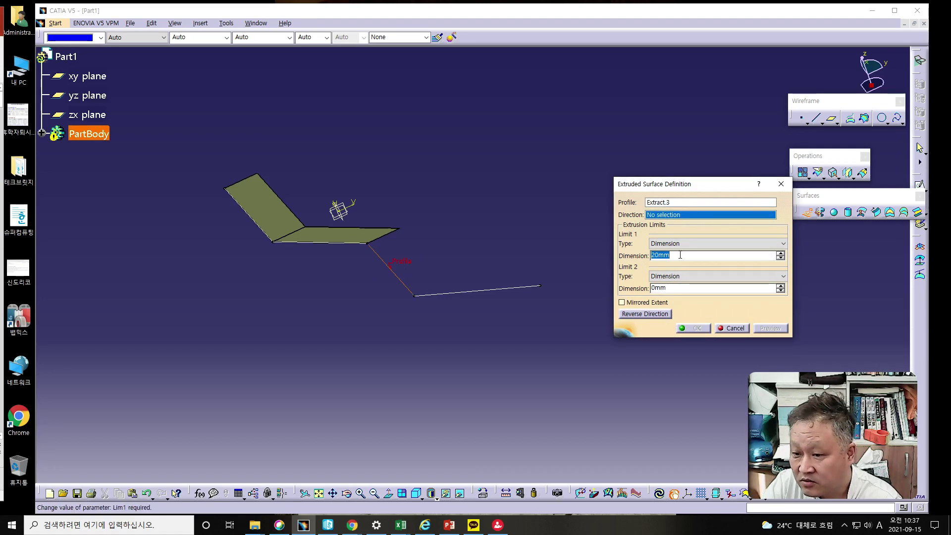
text(30)
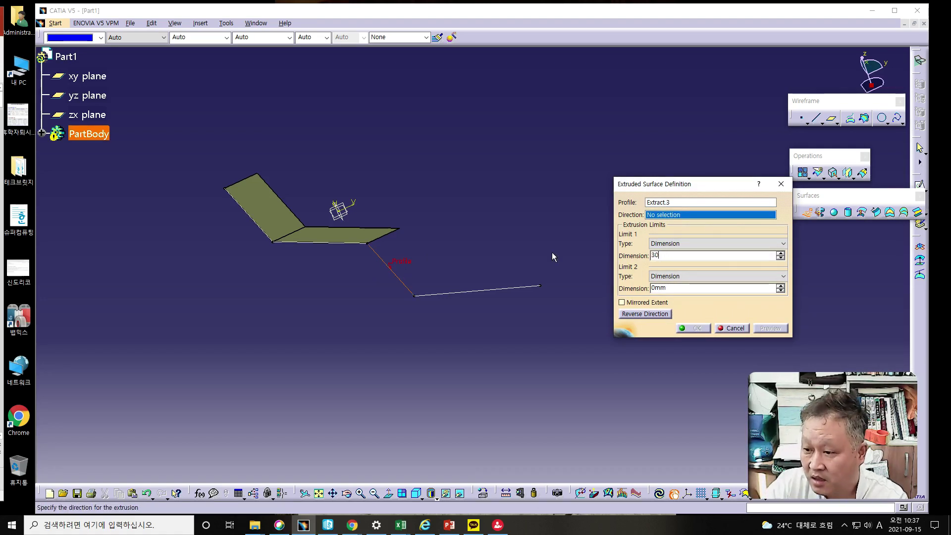
right_click(686, 214)
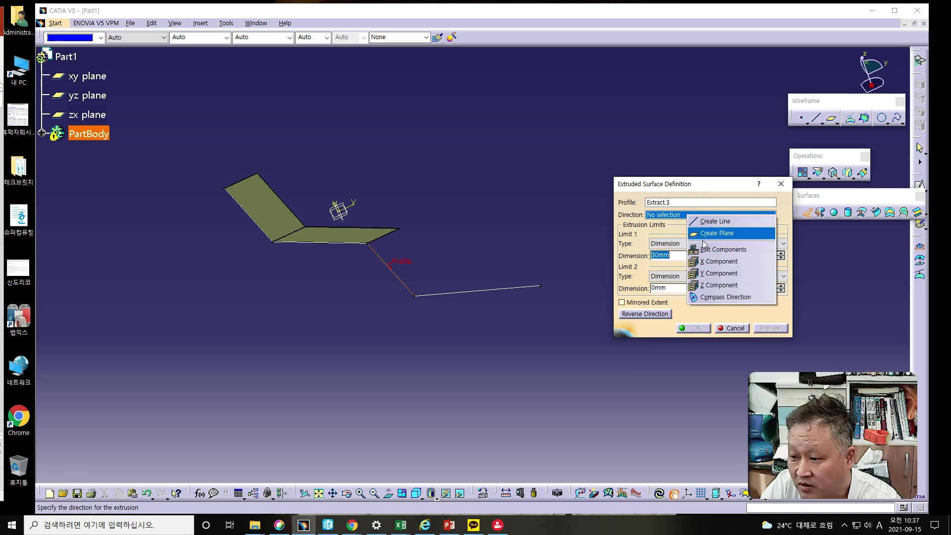
click(713, 273)
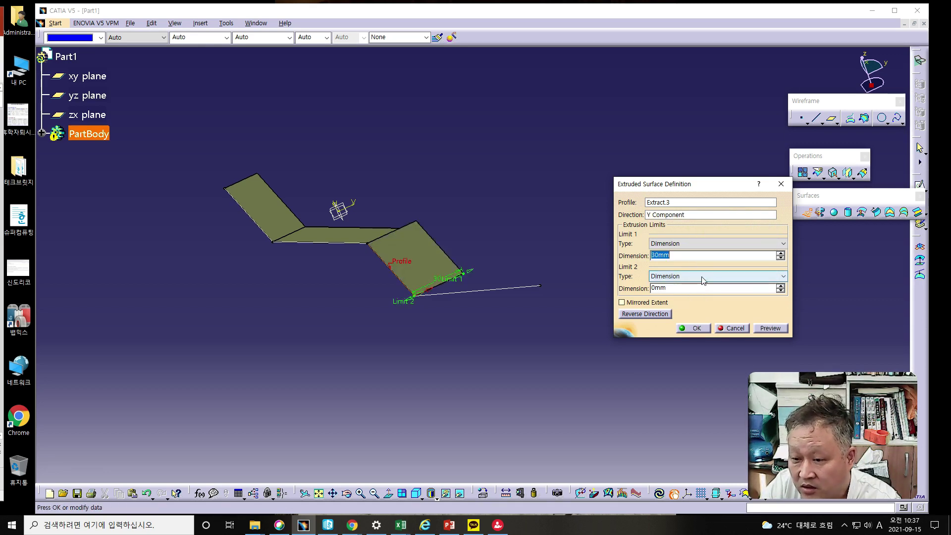
click(703, 328)
Set the extrusion length of the second and first surfaces to 30 mm
click(342, 237)
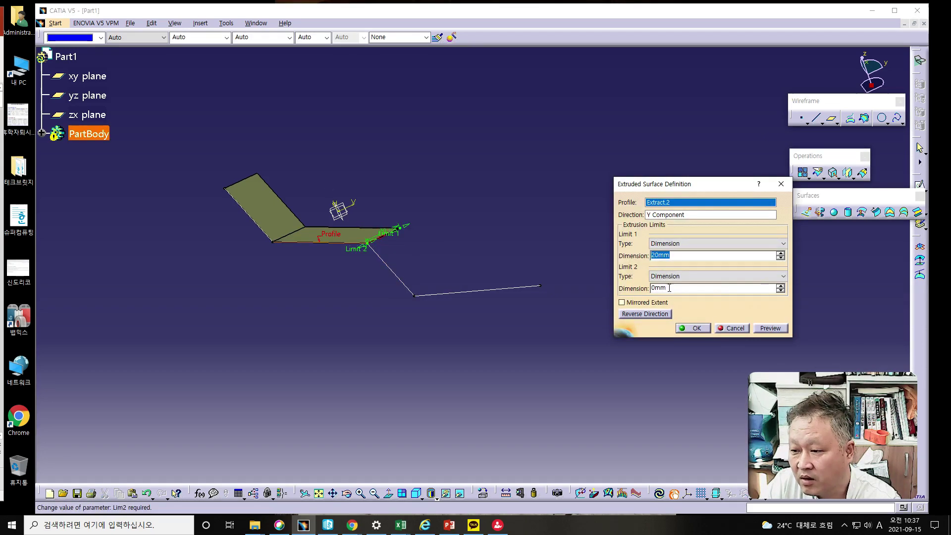
key(Return)
double_click(283, 208)
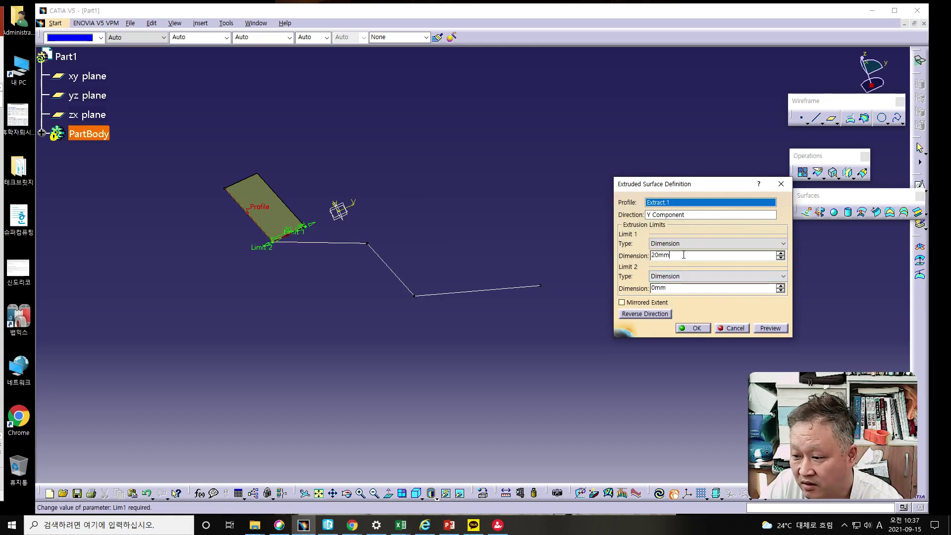
text(30)
key(Return)
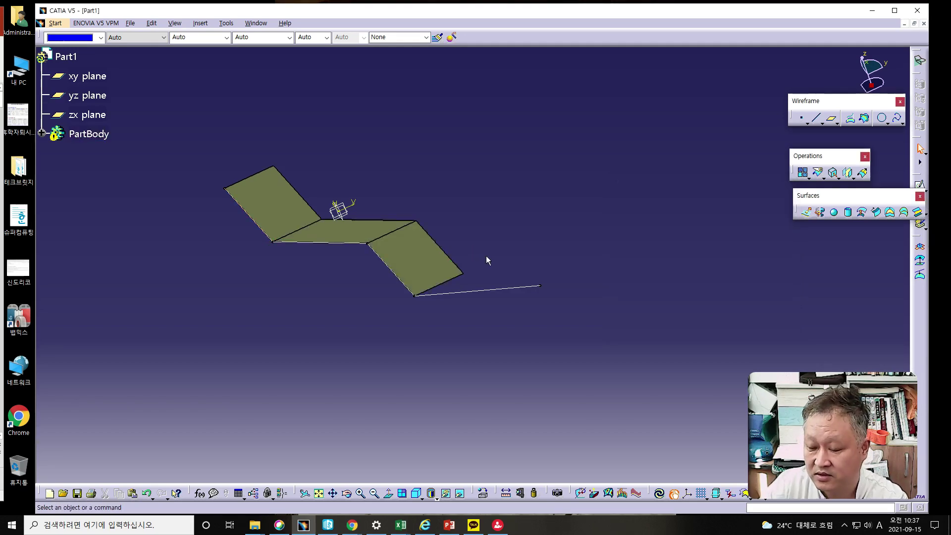
Extrude the last line of the chain into a 30 mm surface along the Y component
click(478, 290)
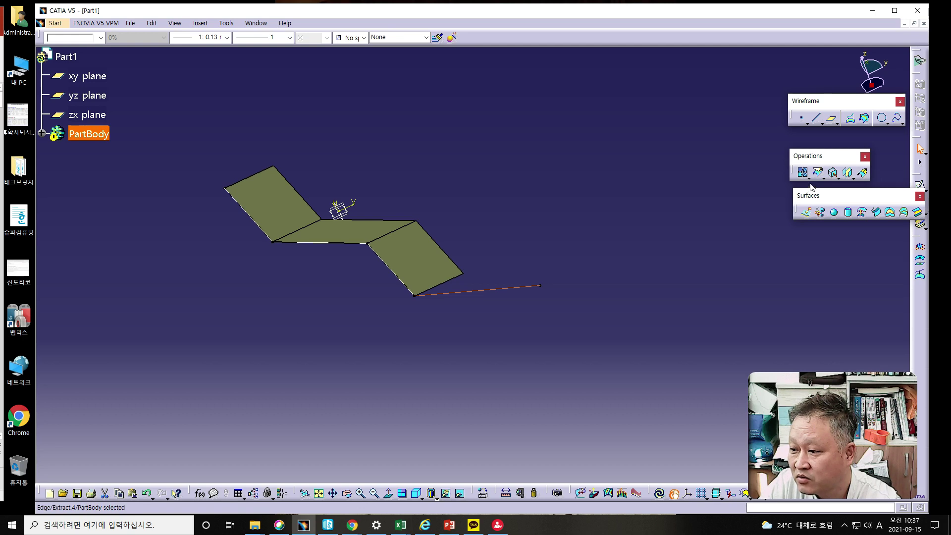
click(806, 214)
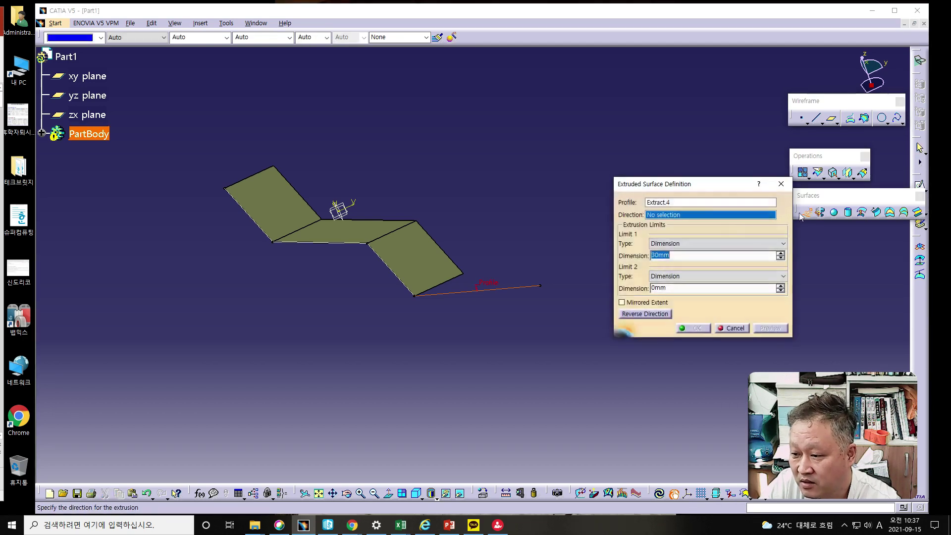
right_click(674, 217)
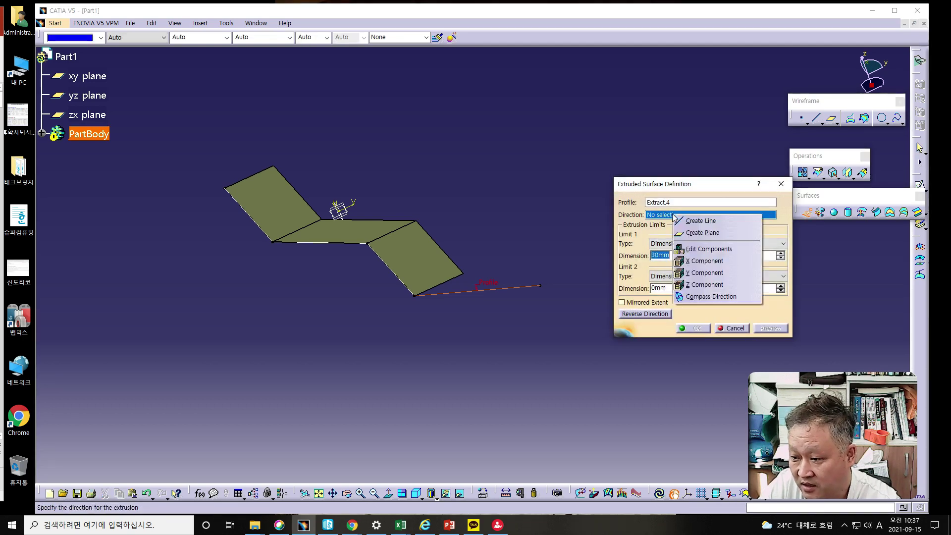
click(704, 272)
click(693, 328)
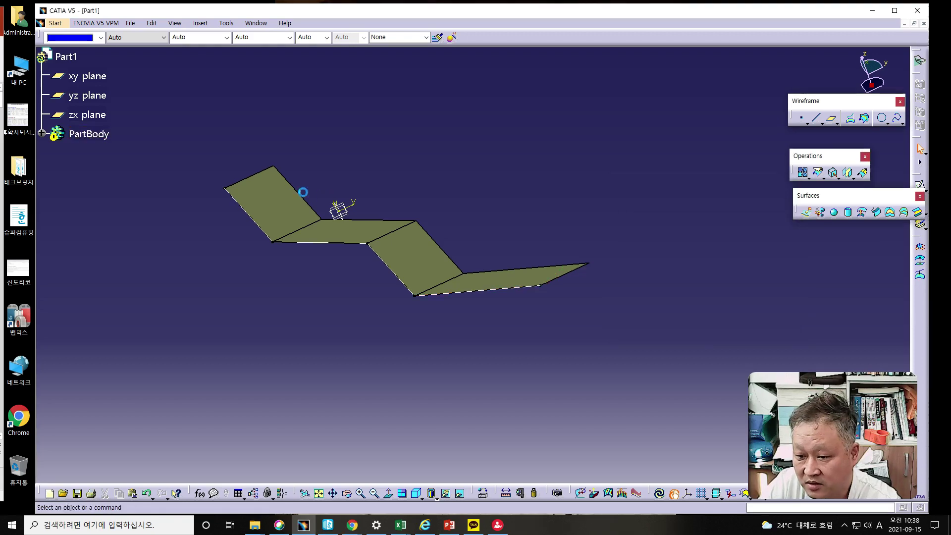
Compare the surface chain with the Join example on the Join-Healing slide in PowerPoint and return to CATIA
click(468, 278)
middle_drag(351, 358, 325, 342)
middle_drag(322, 270, 317, 277)
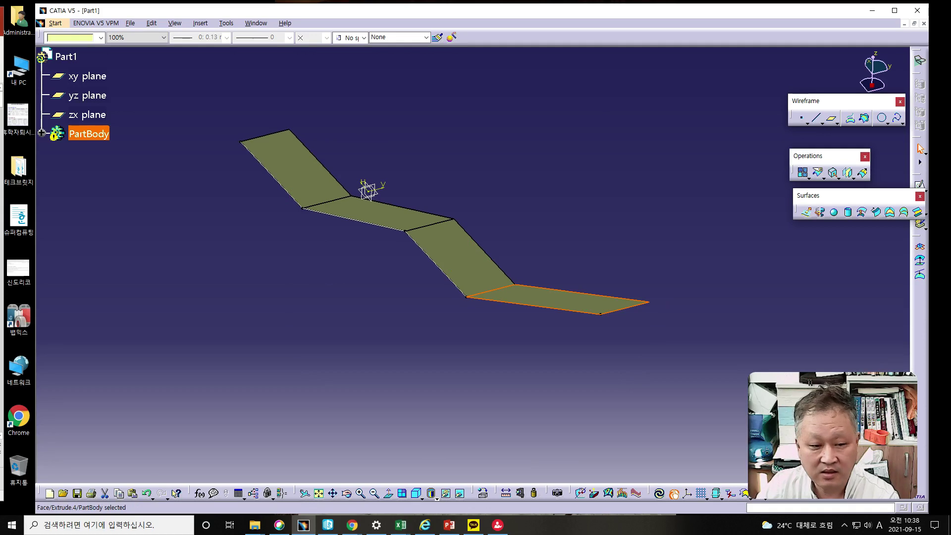
click(449, 525)
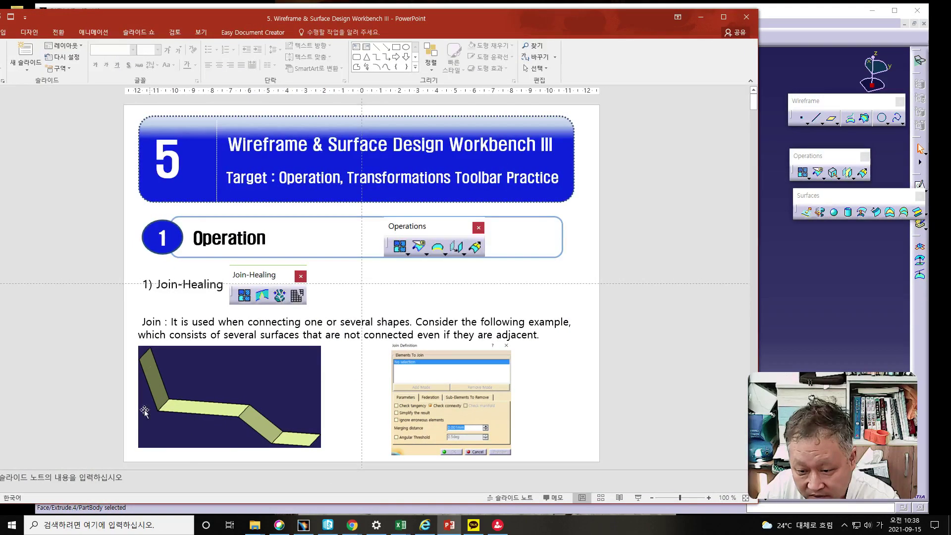
drag(510, 17, 0, 17)
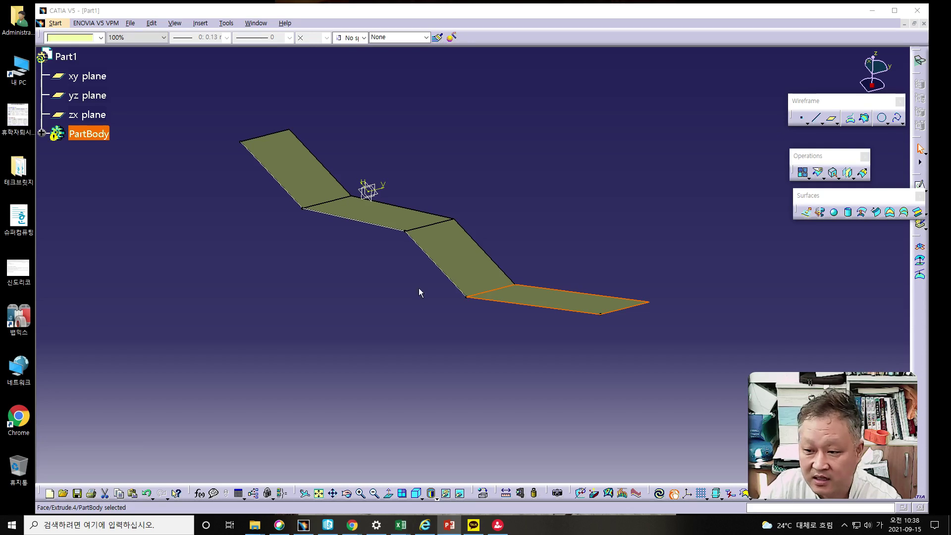
click(426, 324)
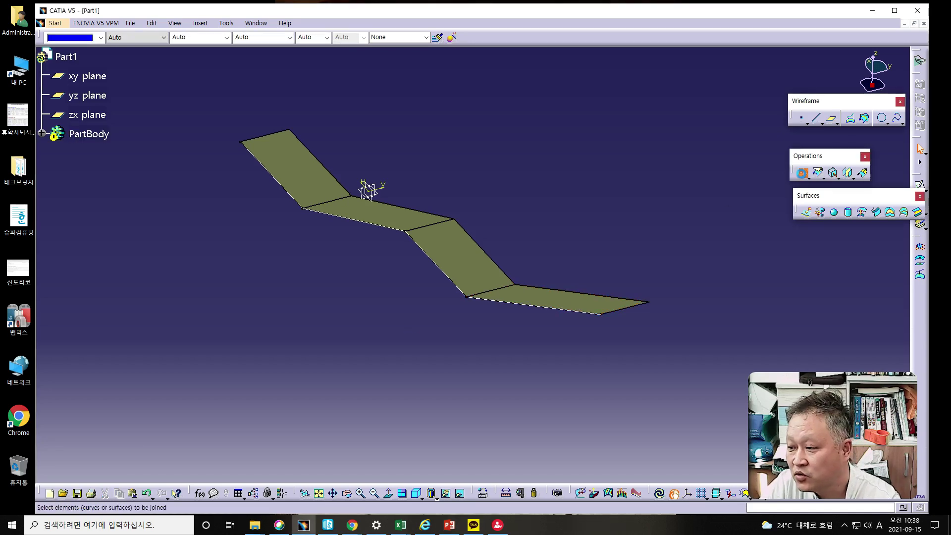
Join the four adjacent extruded surfaces into one surface and expand PartBody in the tree
click(803, 174)
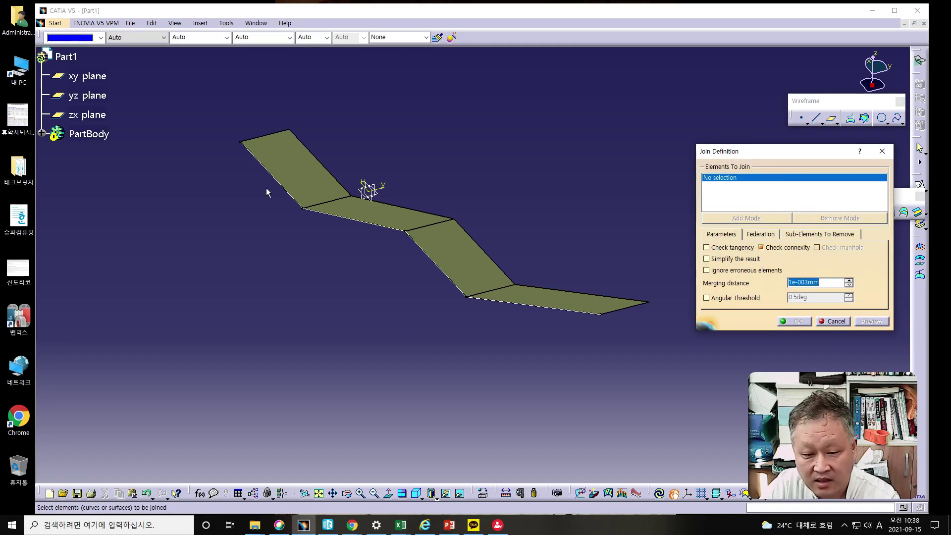
click(285, 182)
click(375, 215)
click(459, 268)
click(558, 298)
click(794, 321)
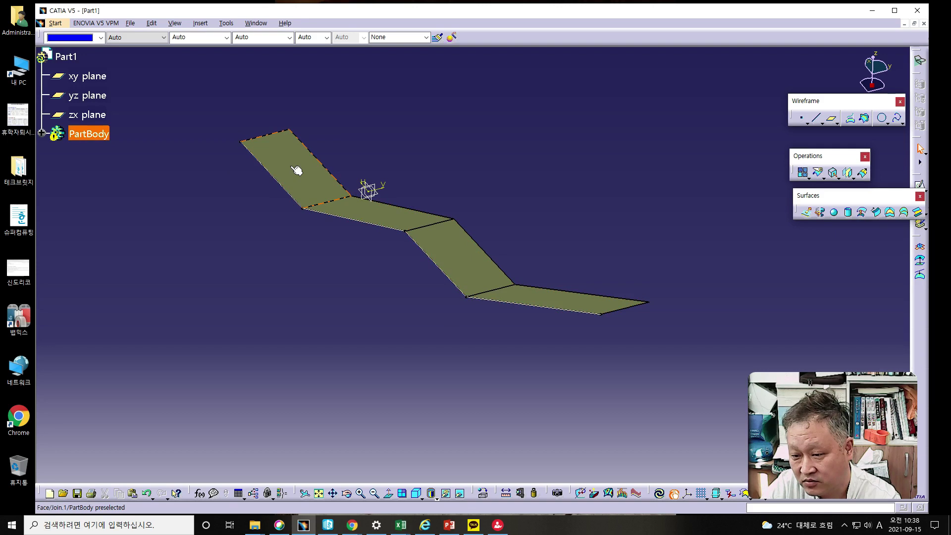
click(42, 133)
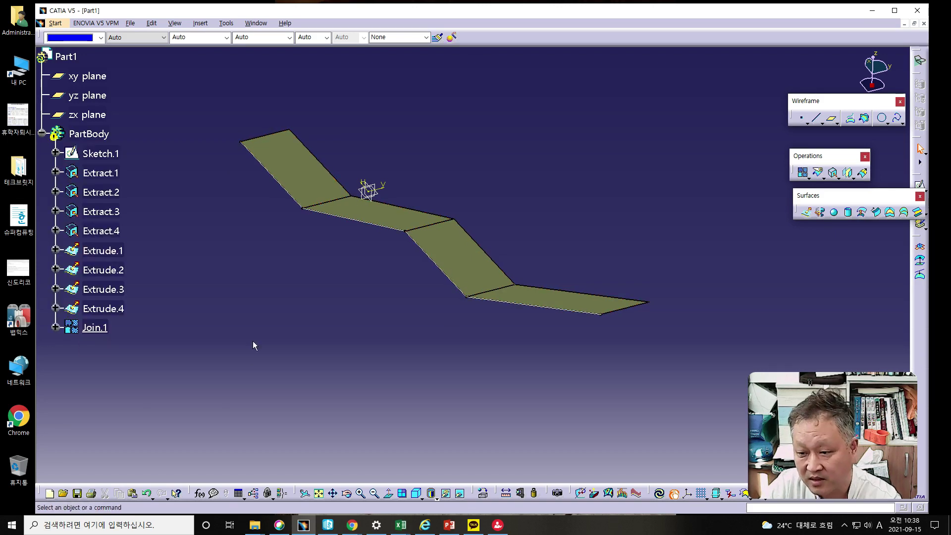
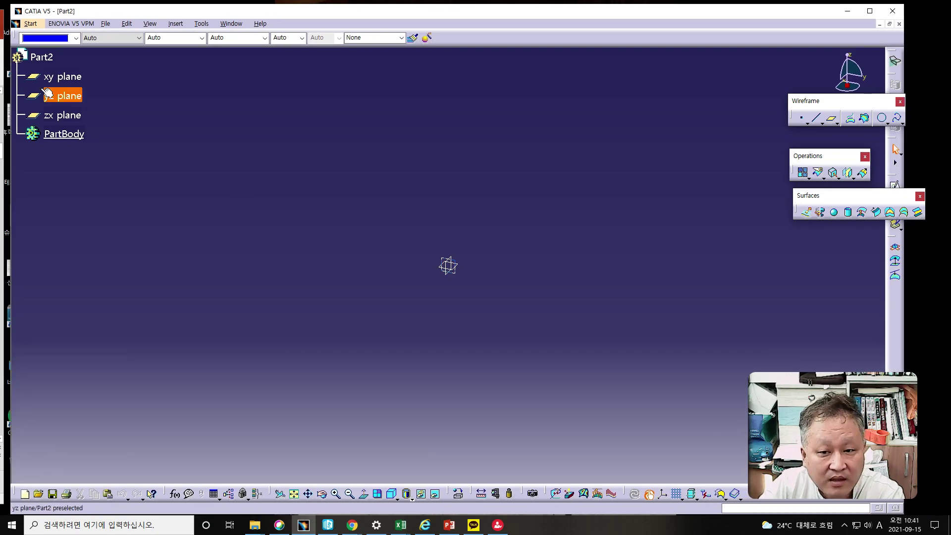
Sketch an S-shaped spline with four control points on the new part's xy plane, ending at about H 125 mm, V 17 mm
click(62, 76)
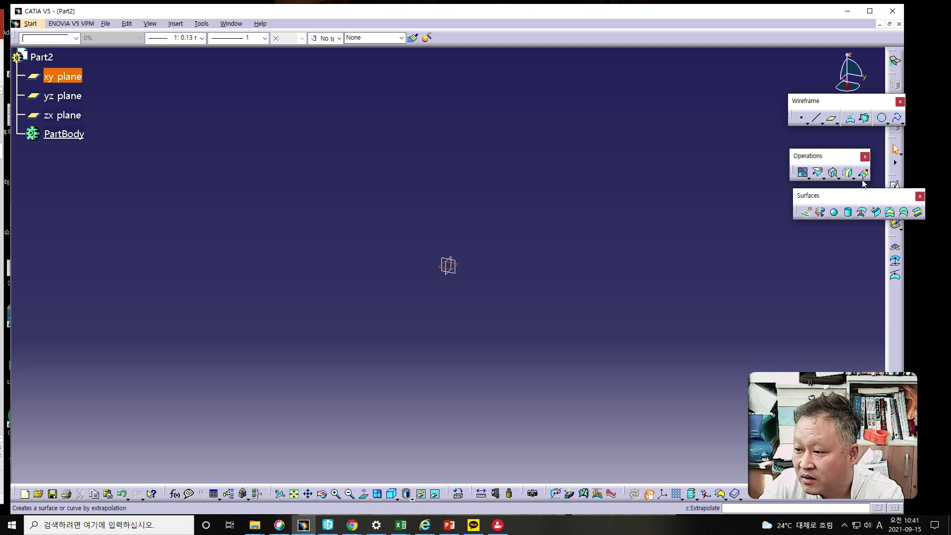
click(802, 203)
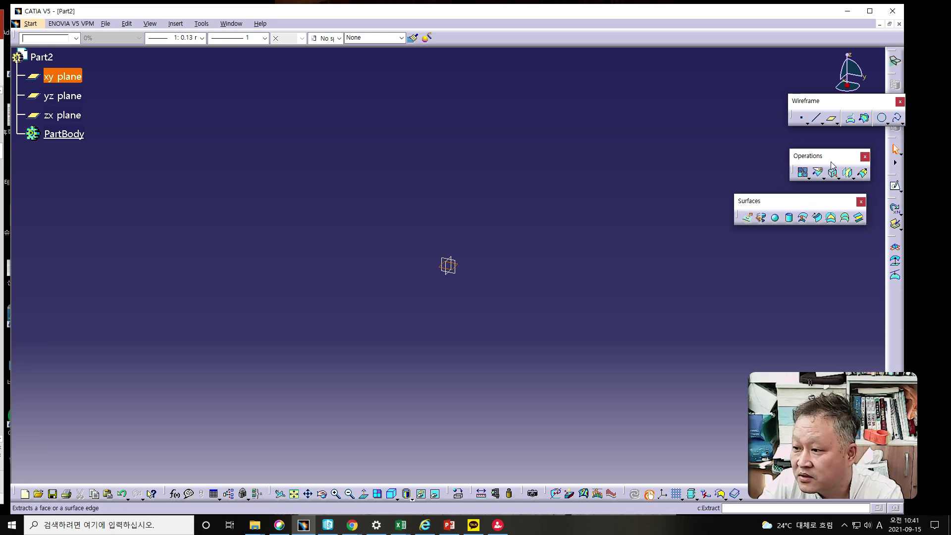
drag(800, 104, 768, 108)
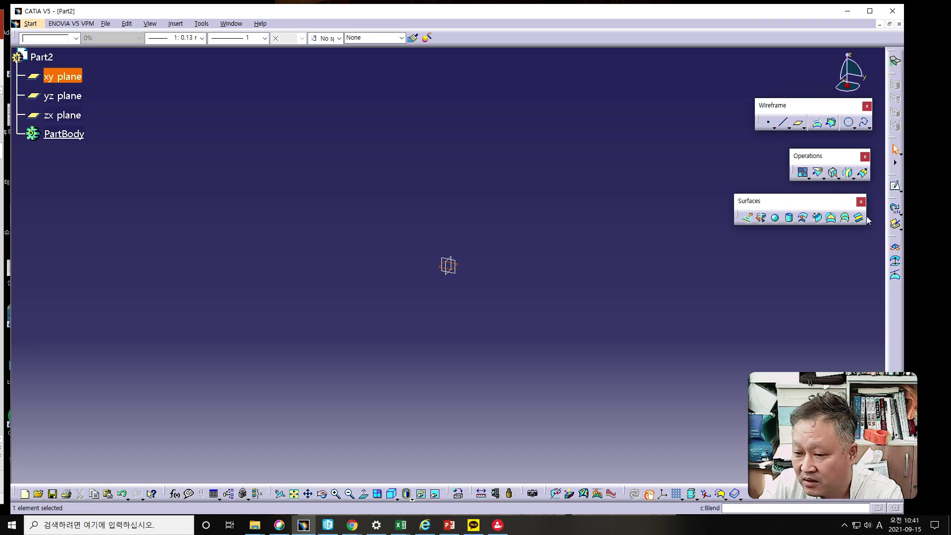
click(895, 186)
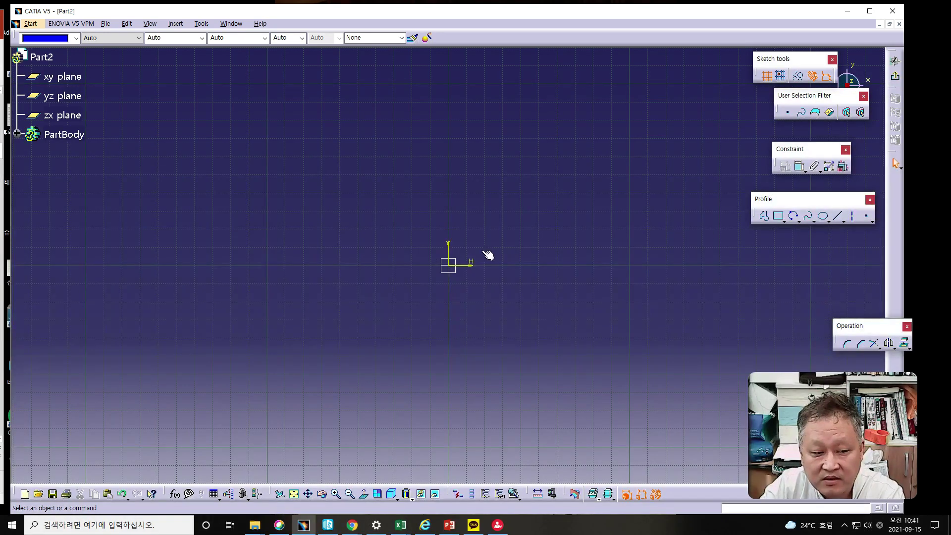
click(808, 219)
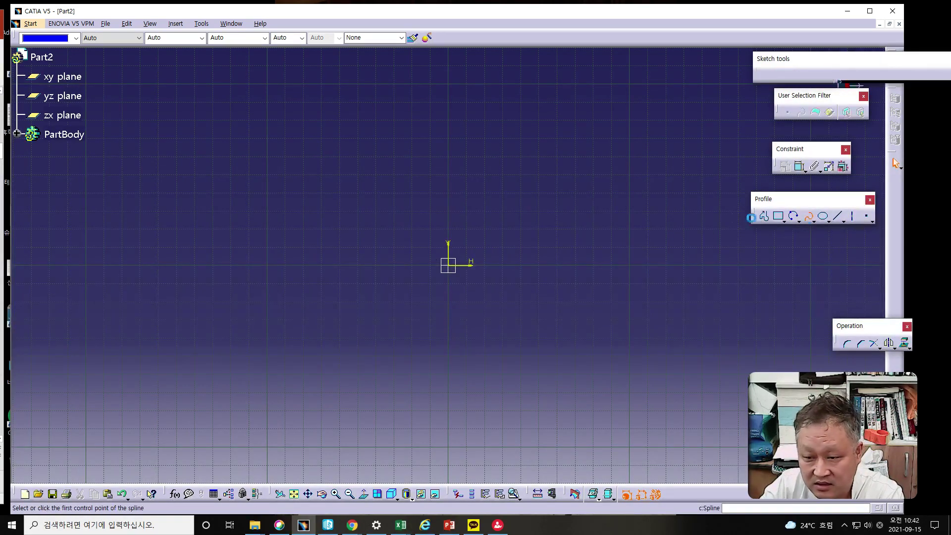
click(286, 274)
click(400, 203)
click(557, 281)
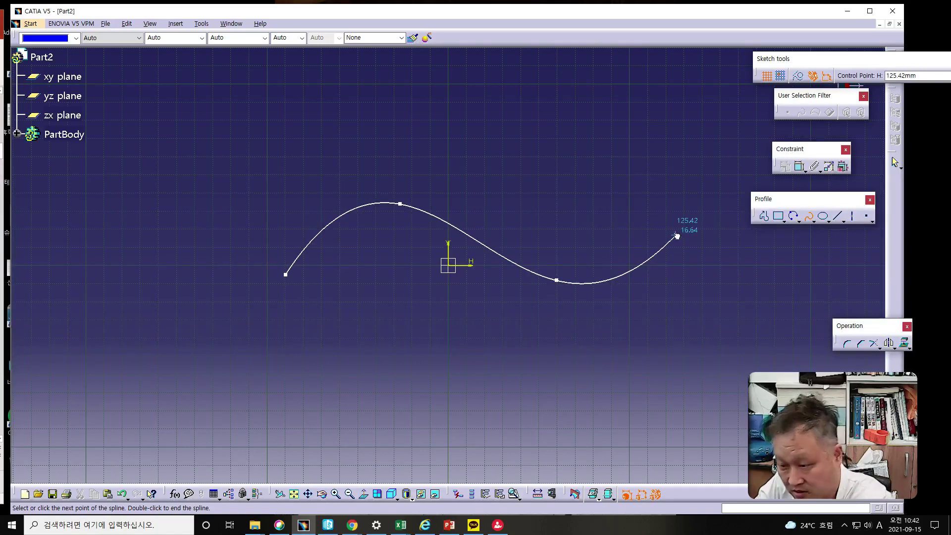
double_click(676, 236)
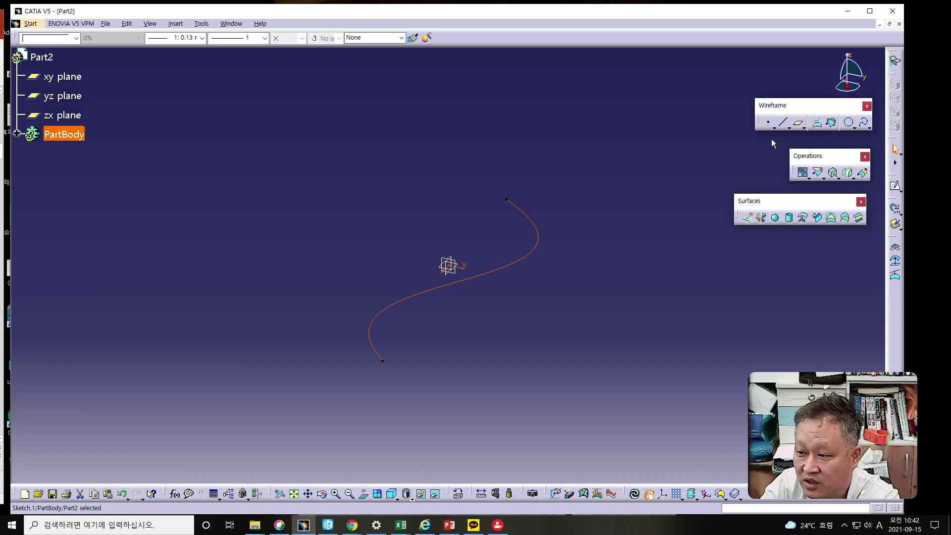
Extrude the S-shaped spline sketch normal to its plane, with limits of about 56 mm and 22 mm
click(754, 217)
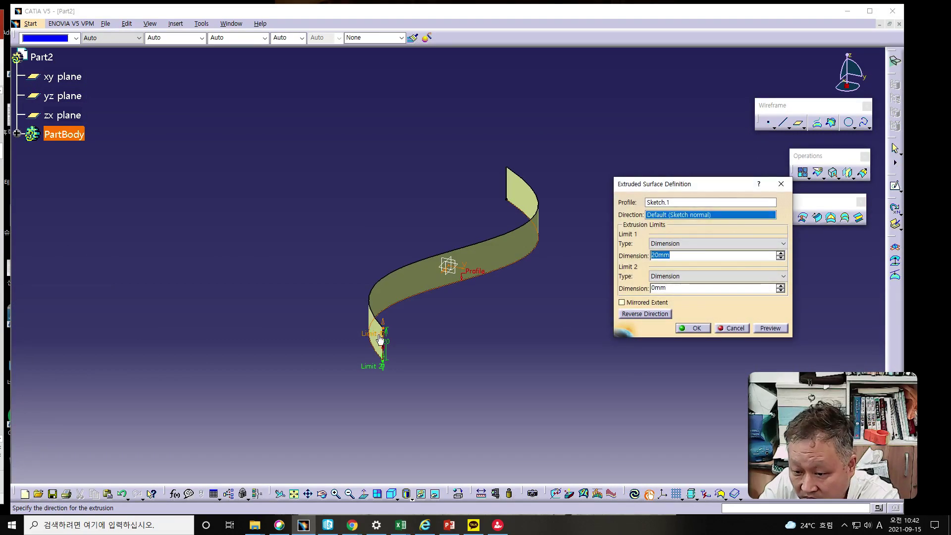
drag(393, 347, 382, 410)
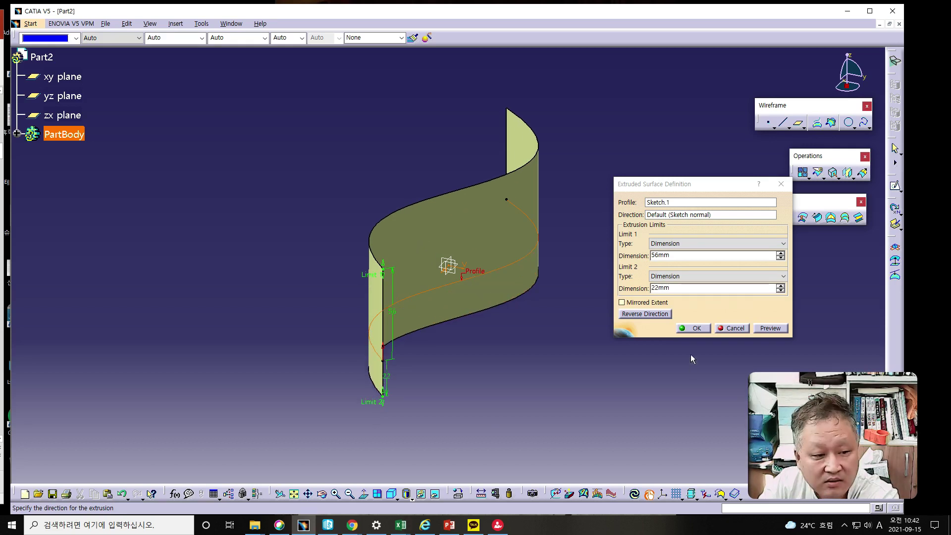
click(699, 330)
mouse_move(589, 341)
middle_down()
mouse_move(565, 276)
mouse_move(537, 379)
mouse_move(549, 355)
mouse_move(524, 229)
middle_up()
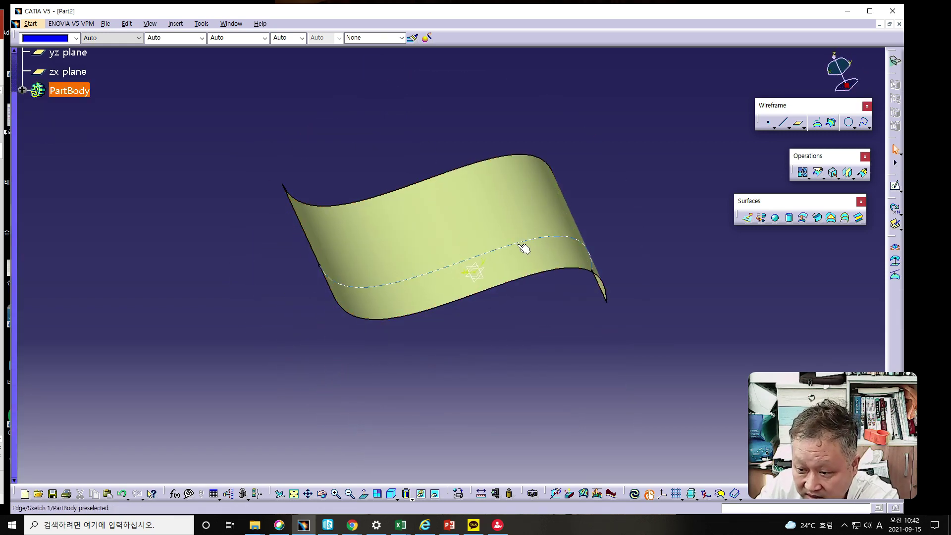
click(501, 373)
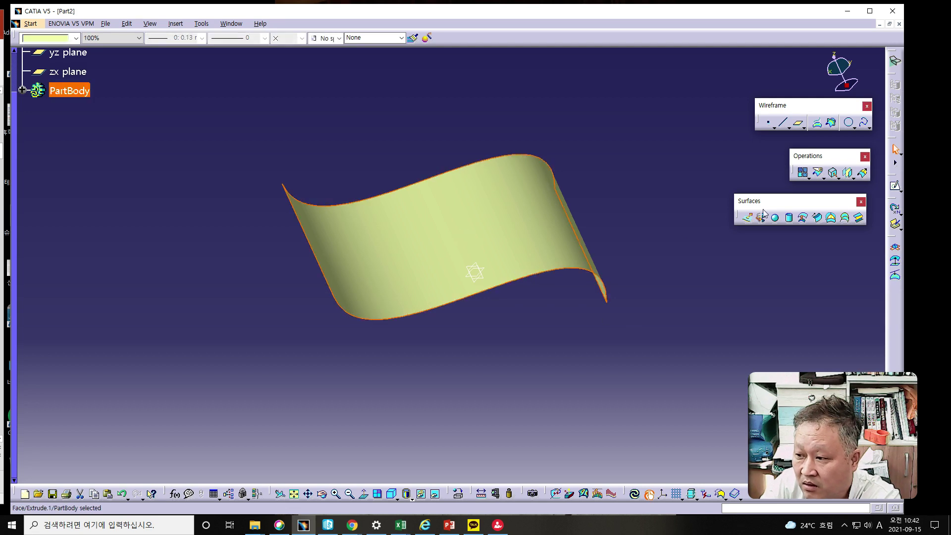
click(895, 188)
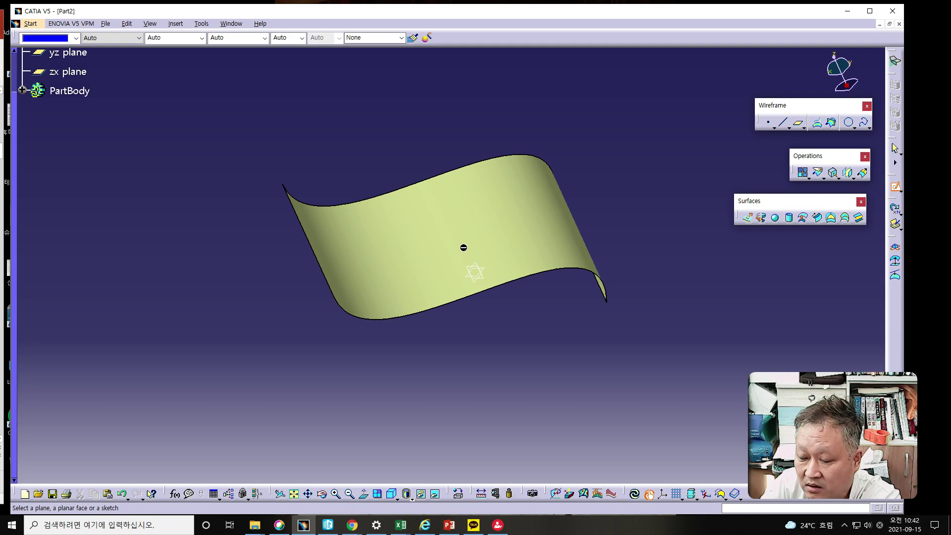
key(Escape)
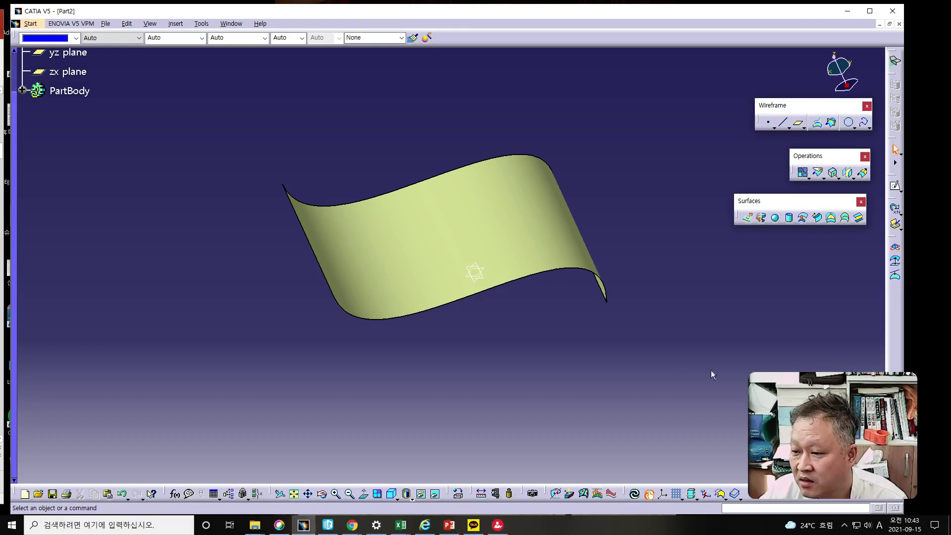
Create an On surface point on the extruded surface, about 8 mm from its middle reference point
click(764, 126)
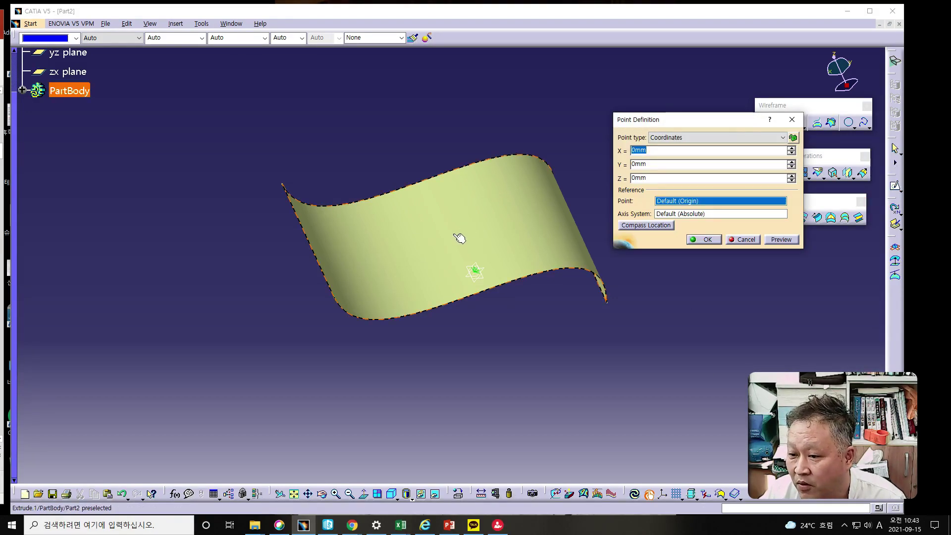
click(653, 137)
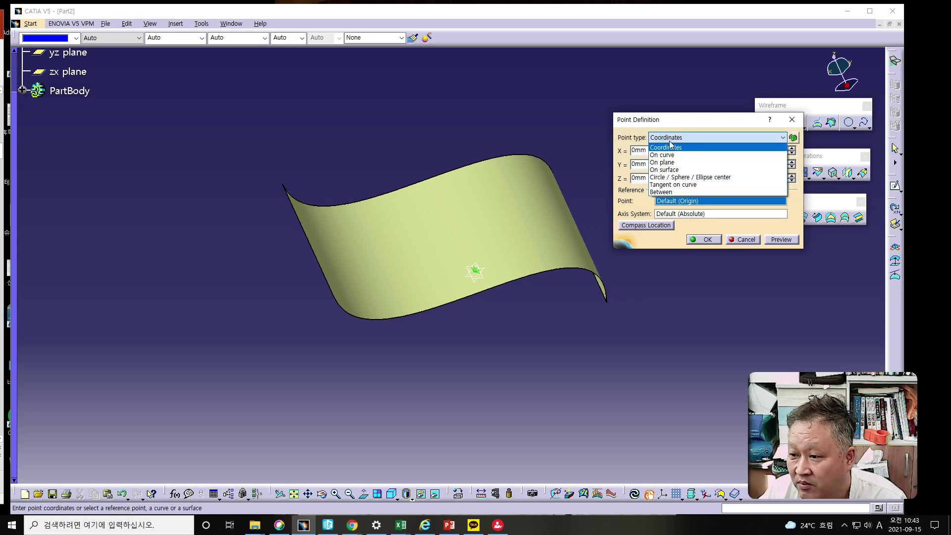
click(666, 170)
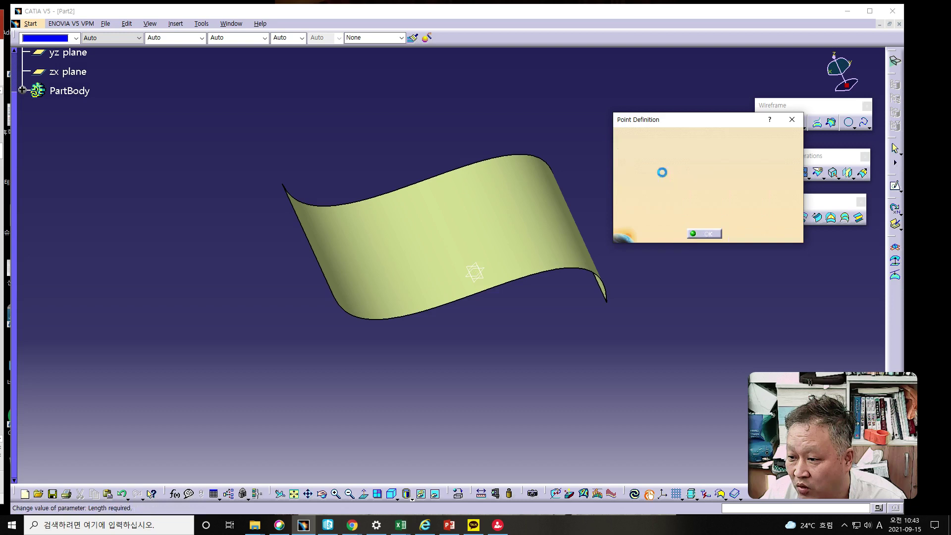
click(456, 233)
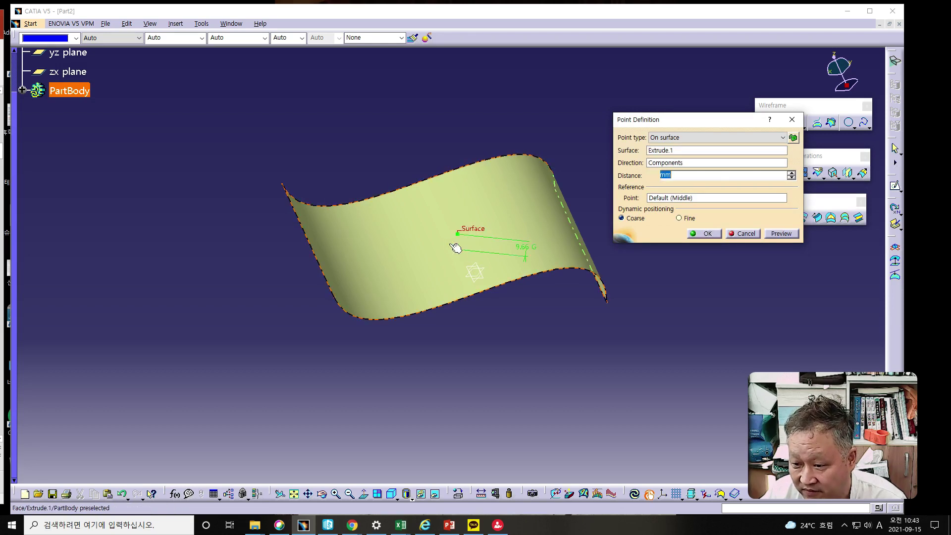
click(449, 242)
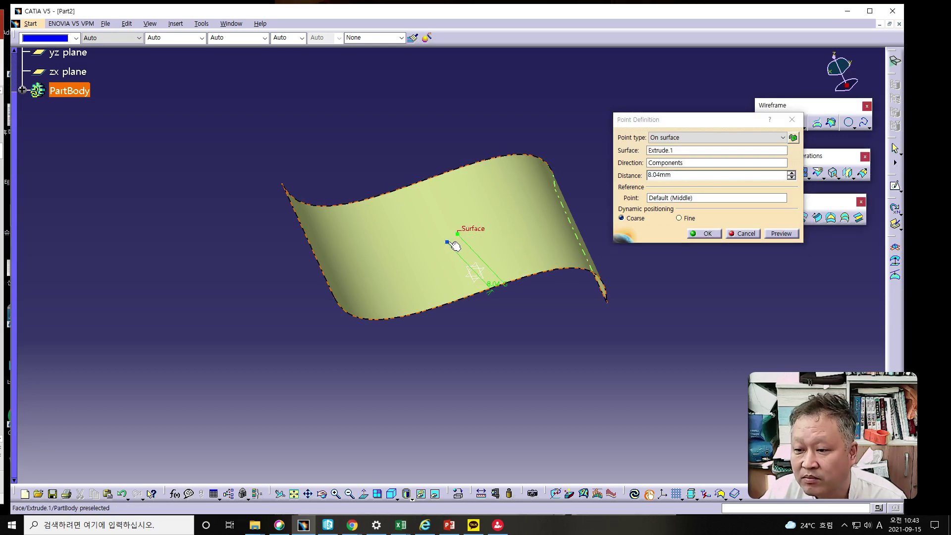
click(793, 235)
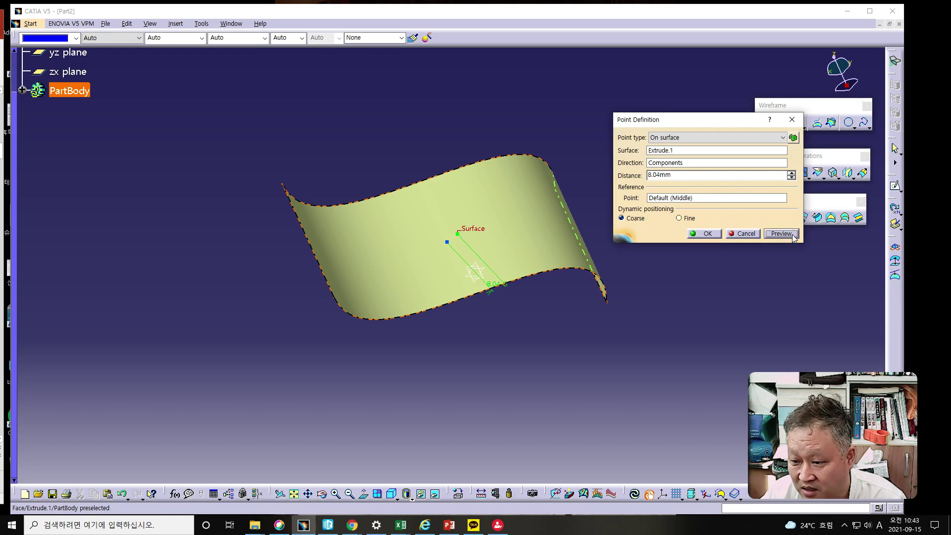
click(717, 234)
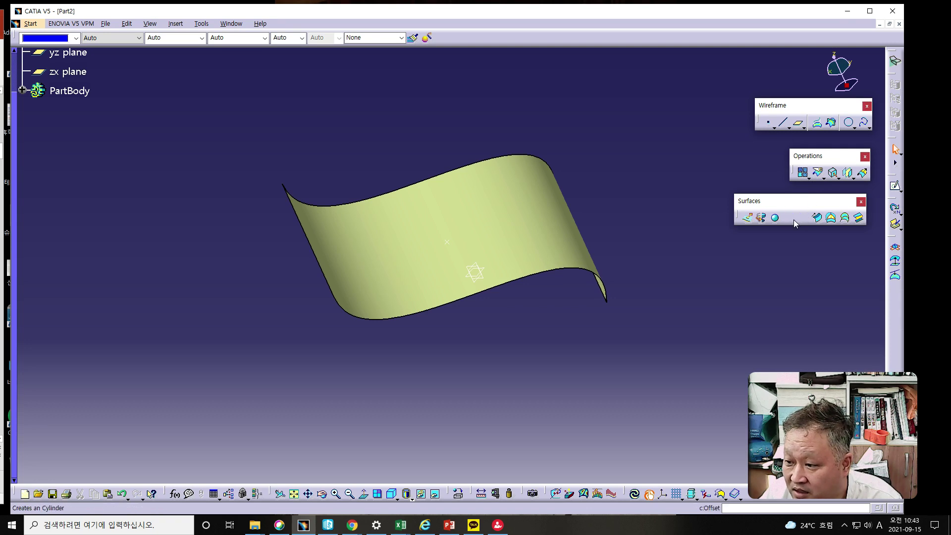
Set up a cylinder surface centred on the surface point, using the Z component as its direction
click(789, 217)
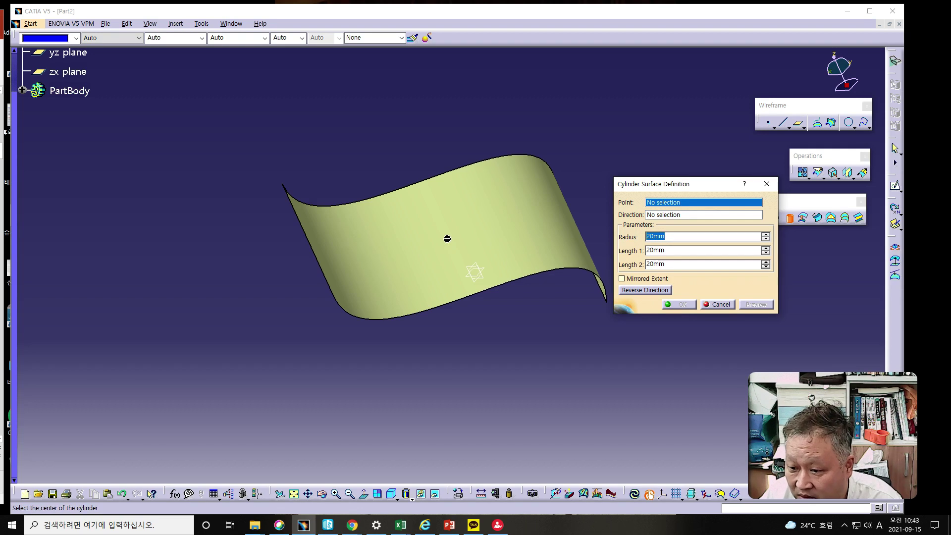
click(448, 240)
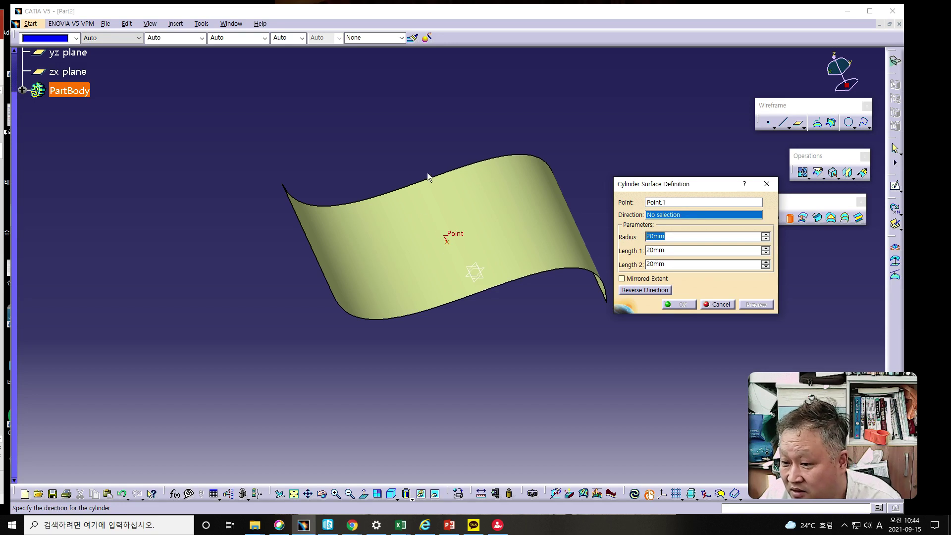
right_click(676, 216)
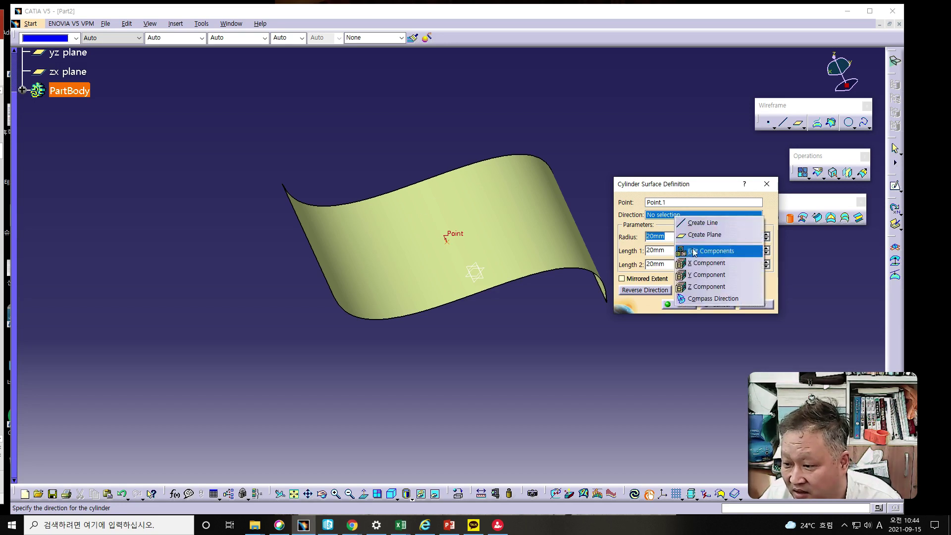
click(693, 288)
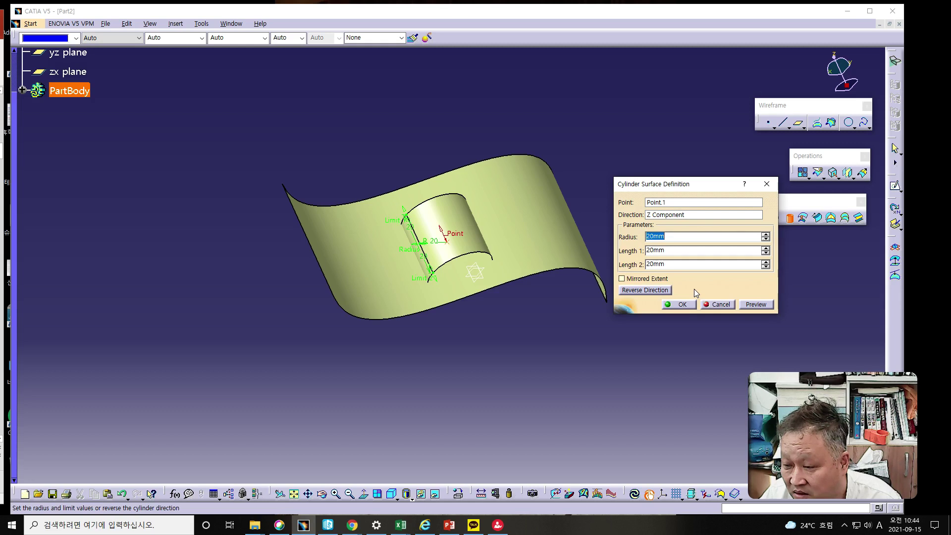
middle_drag(796, 64, 497, 228)
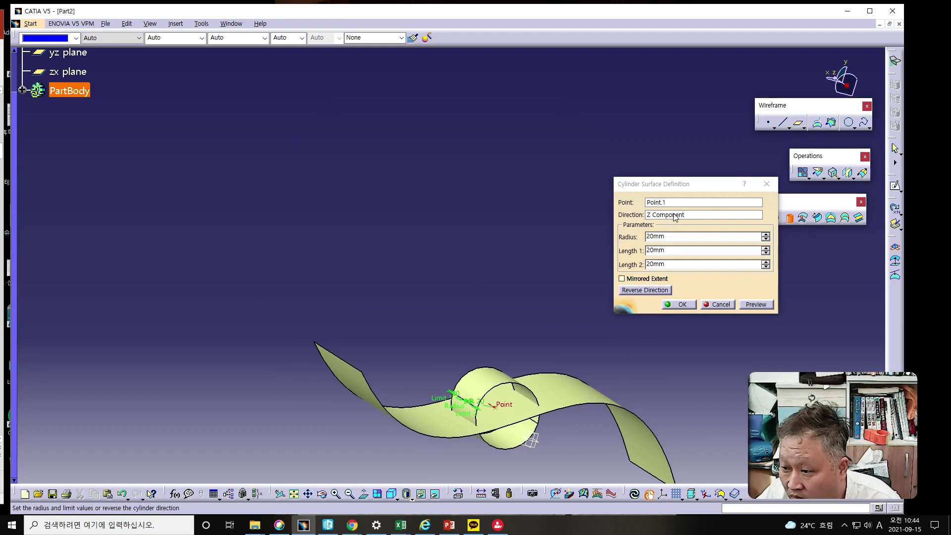
Try the X component as direction, then create the cylinder along the Y component with 20 mm radius and 20 mm lengths
click(675, 217)
right_click(676, 218)
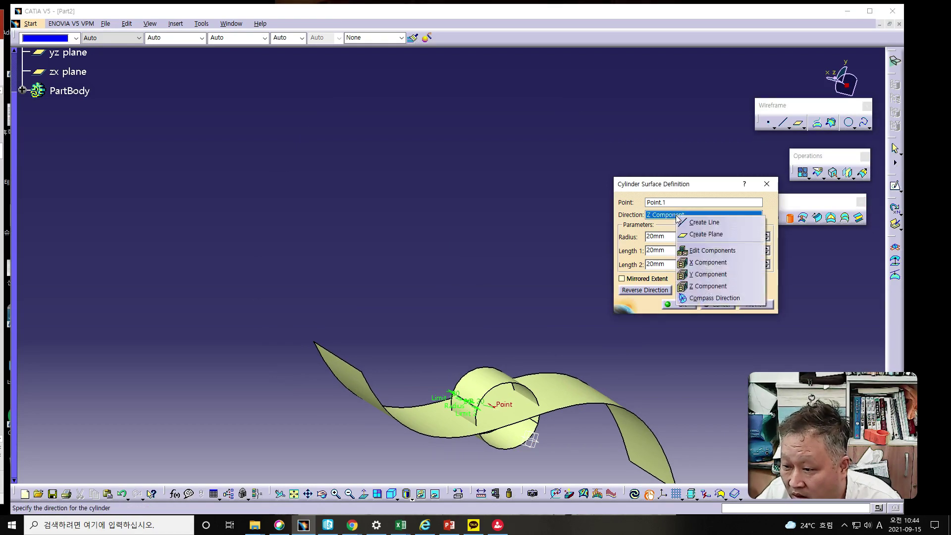
click(691, 258)
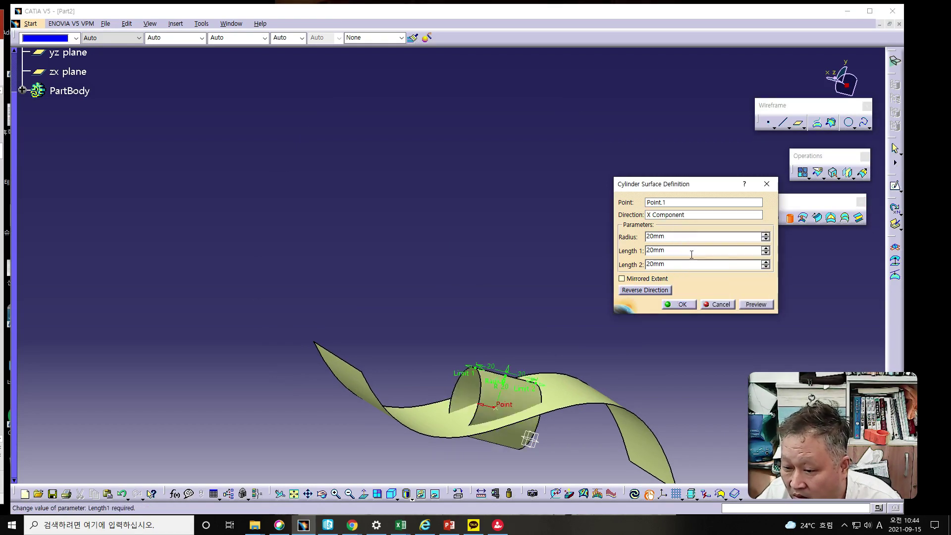
right_click(682, 216)
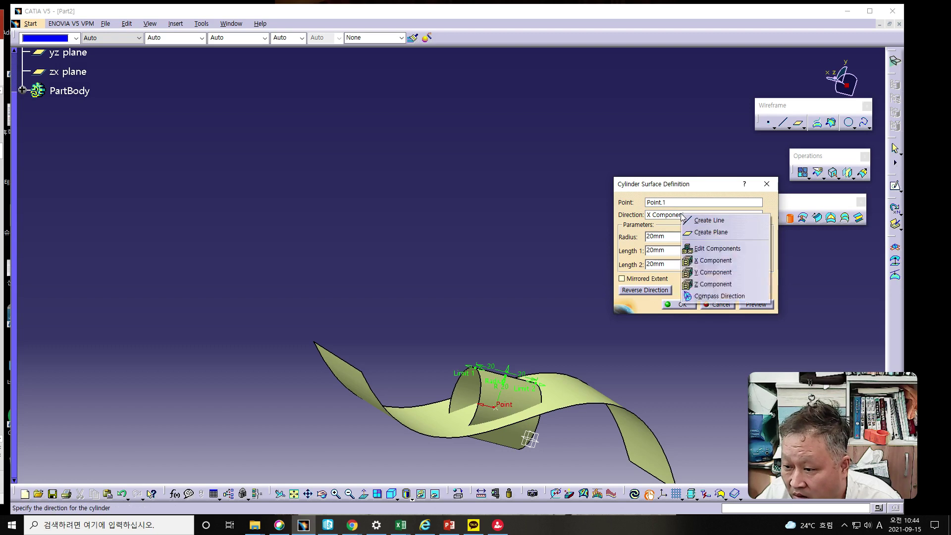
click(698, 272)
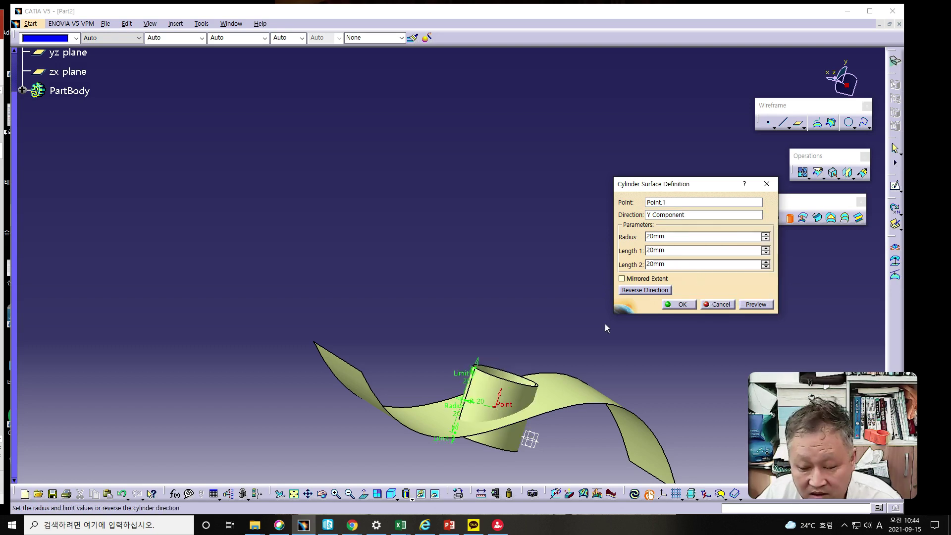
click(680, 304)
Edit the cylinder surface to a 15 mm radius, extending it to about 43 mm for Length 1 and 48 mm for Length 2
middle_drag(543, 298, 521, 380)
middle_drag(581, 240, 529, 230)
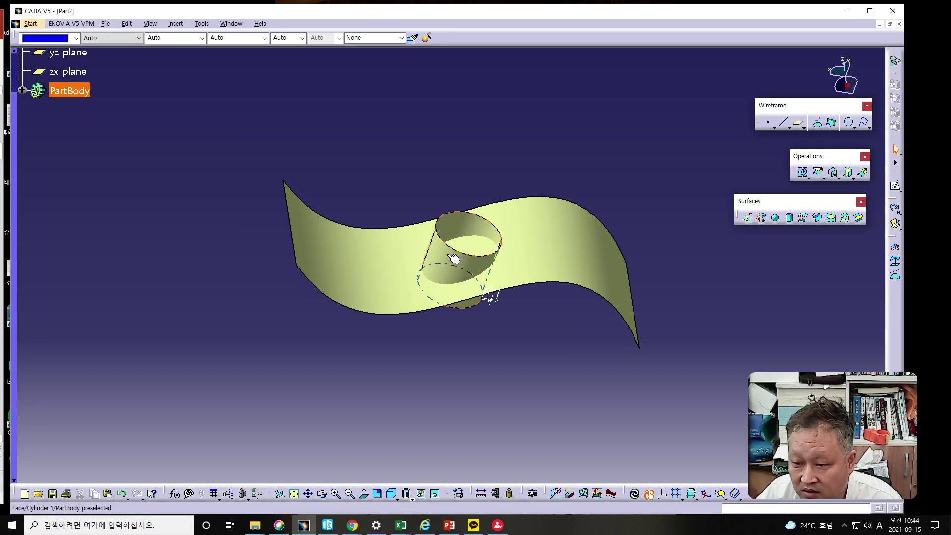
double_click(456, 259)
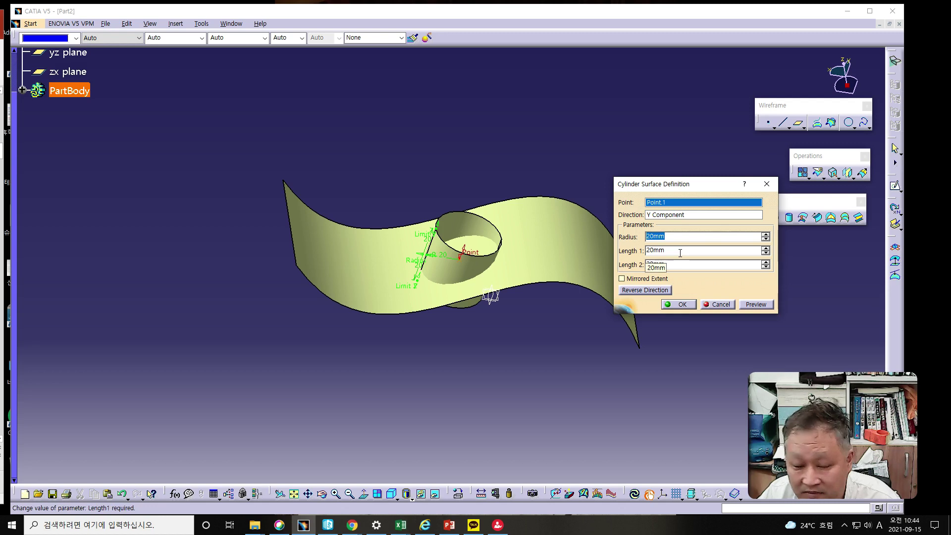
text(15)
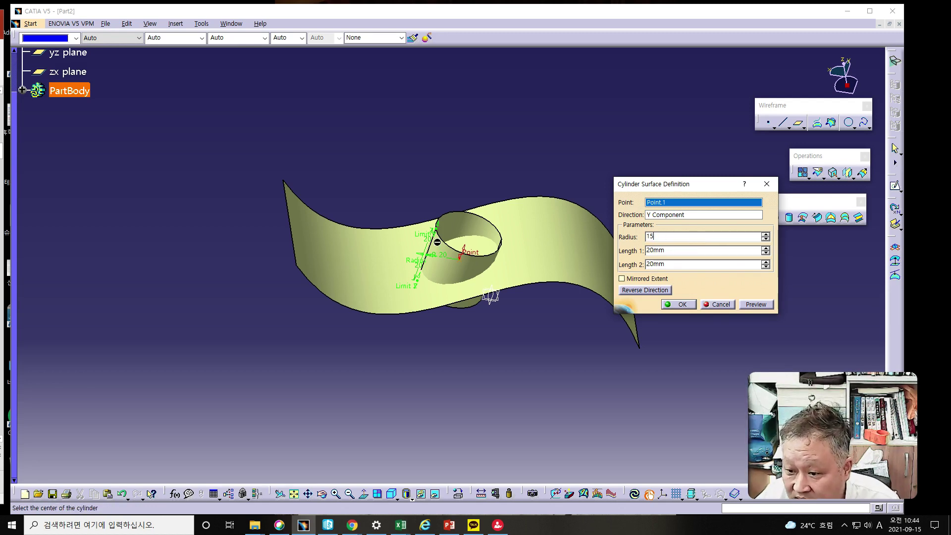
drag(434, 236, 456, 195)
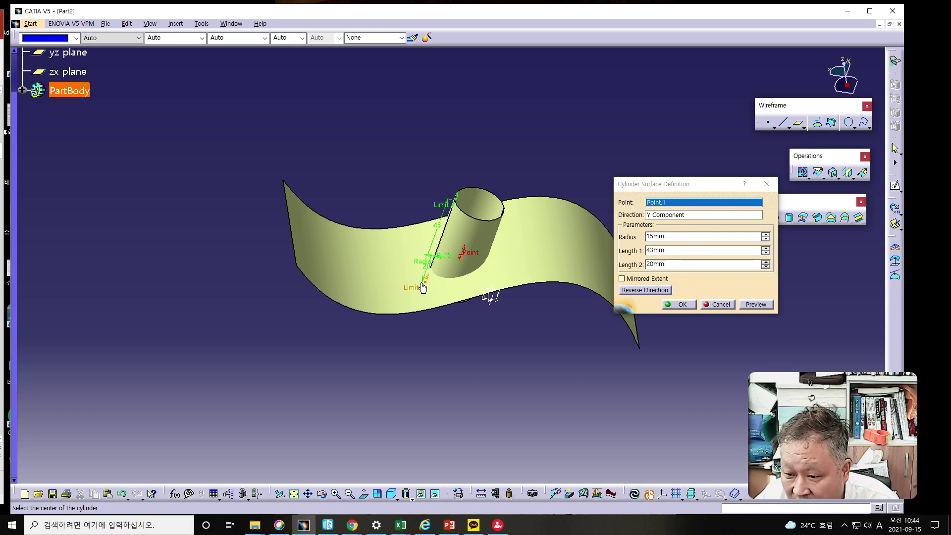
drag(420, 286, 401, 325)
click(678, 304)
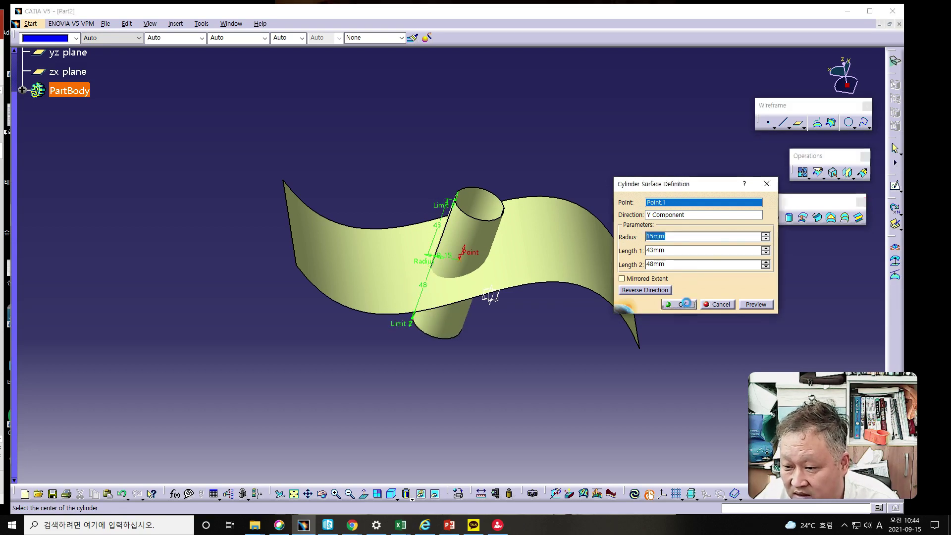
Split the extruded surface with the cylinder as cutting element, keeping the portion inside the cylinder
middle_drag(545, 162, 610, 283)
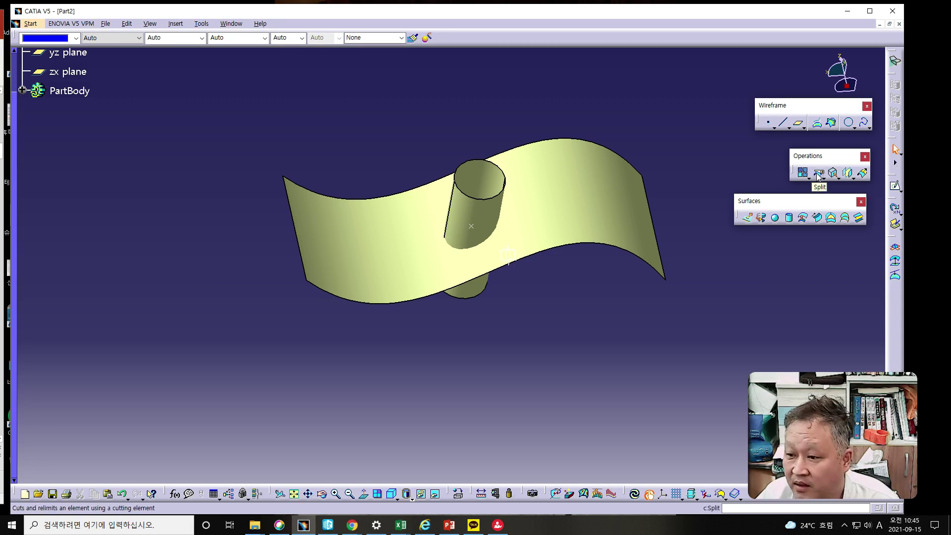
click(818, 173)
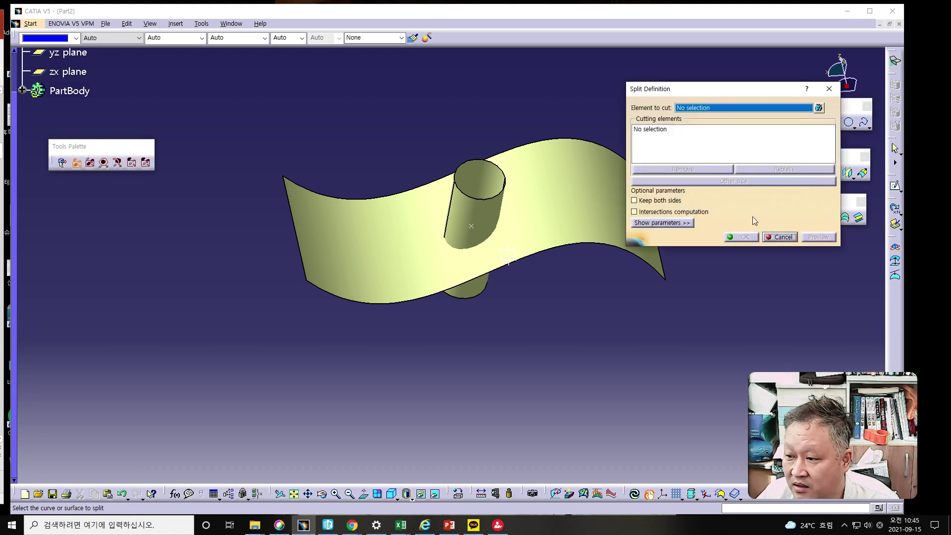
click(562, 203)
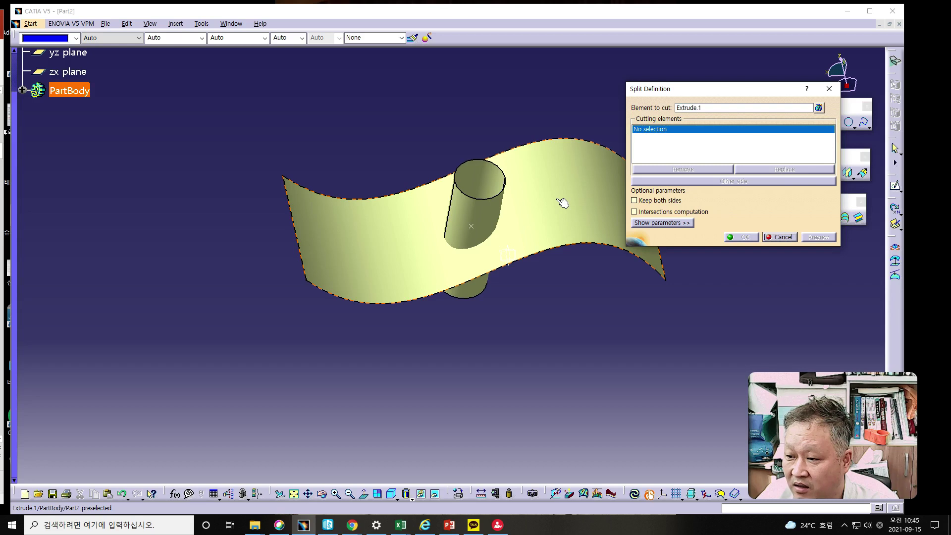
click(474, 209)
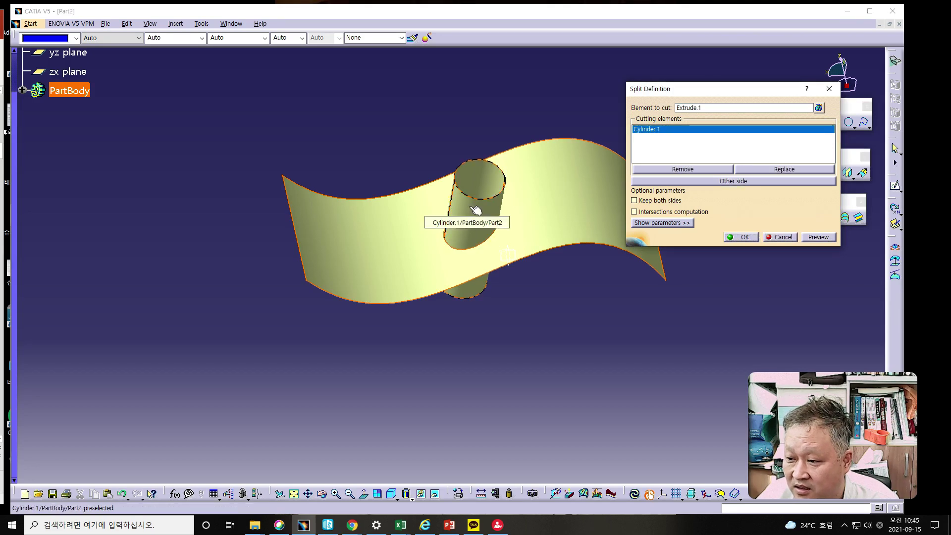
middle_drag(545, 195, 514, 228)
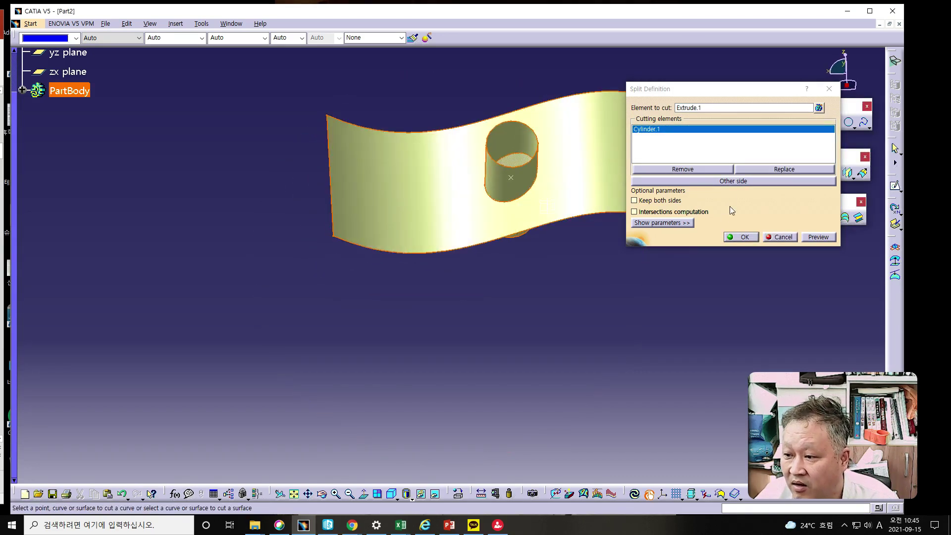
click(731, 182)
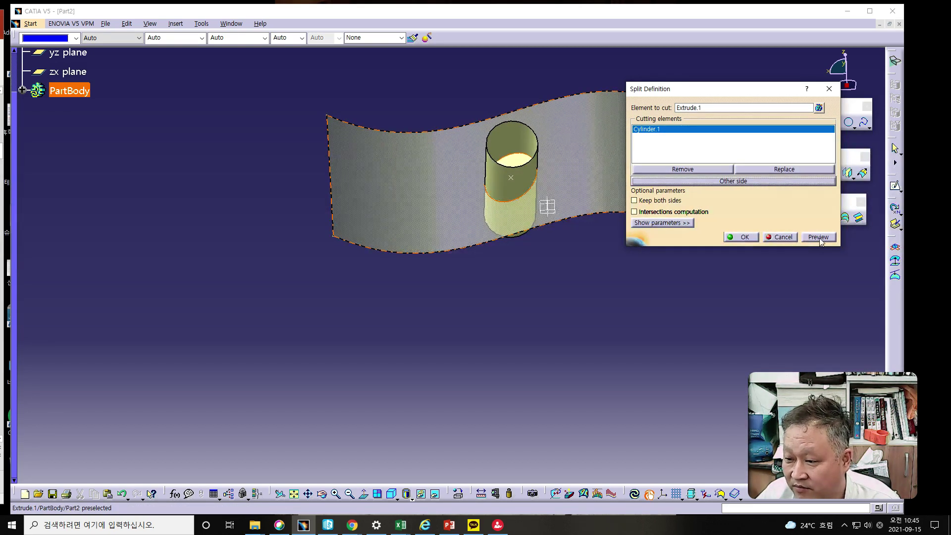
click(733, 238)
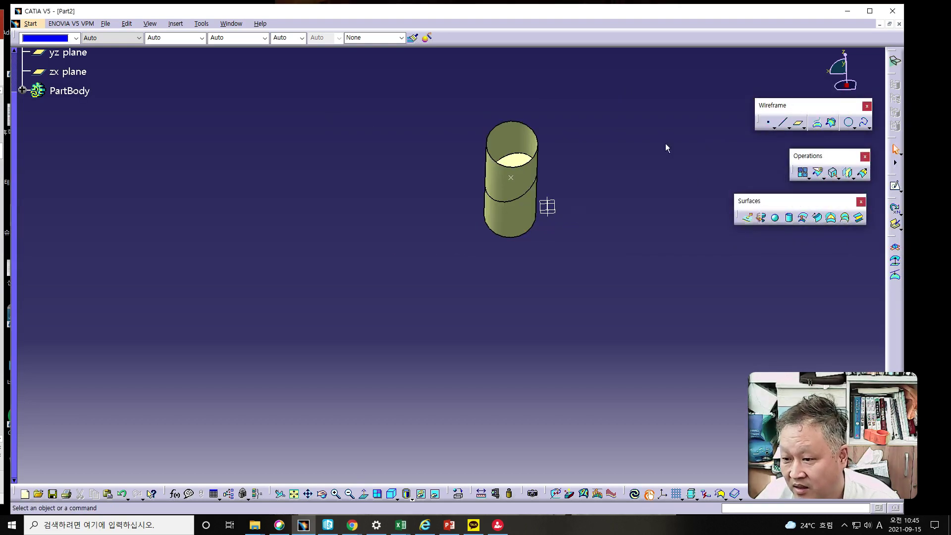
middle_drag(633, 217, 590, 174)
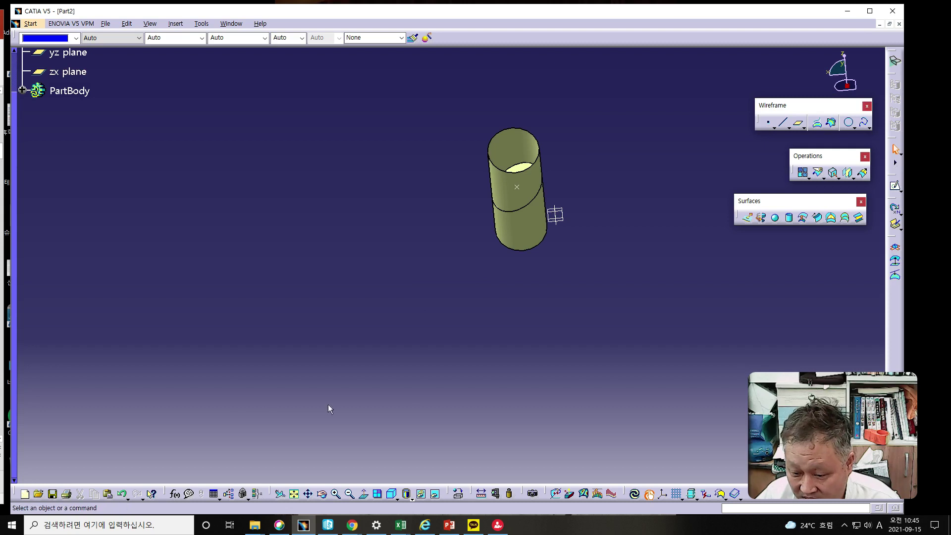
Undo the last split and split the extruded surface with the cylinder again, keeping the portion outside the cylinder
click(122, 494)
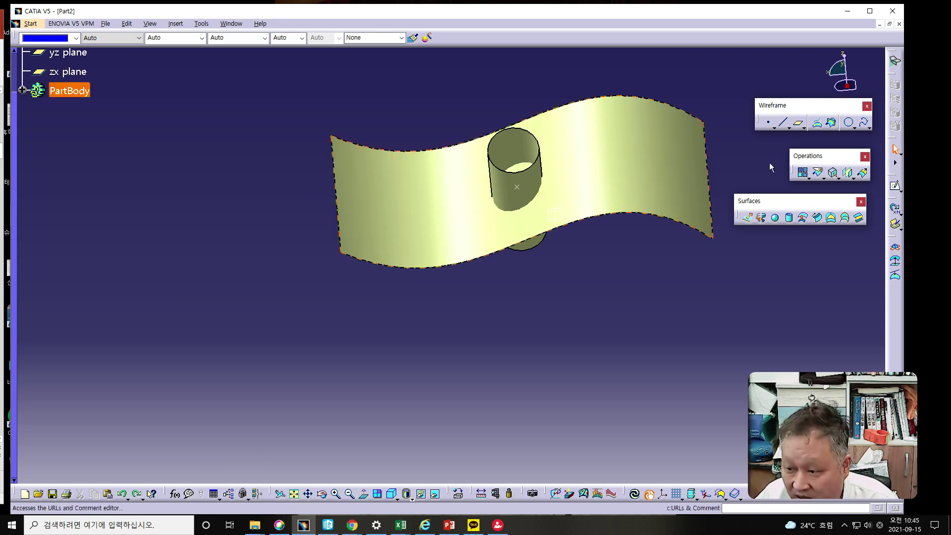
click(817, 173)
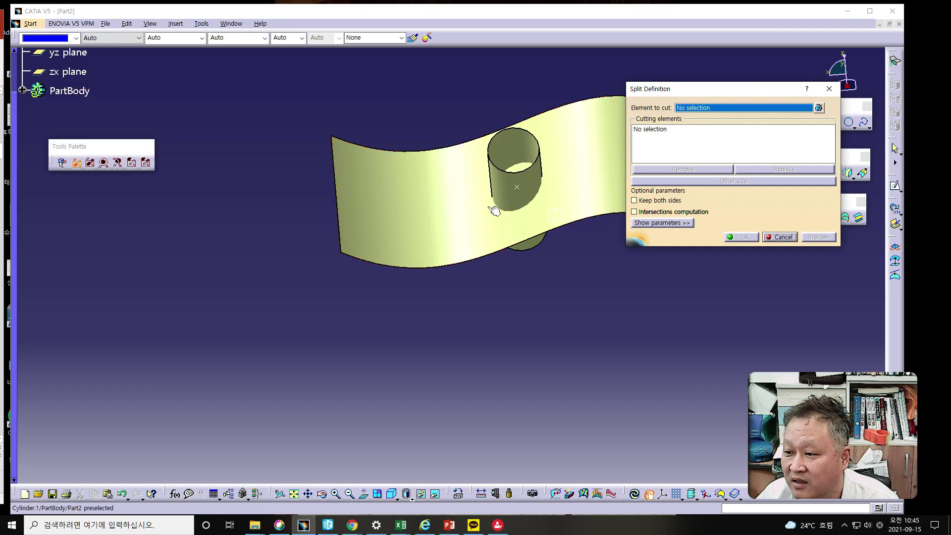
click(396, 206)
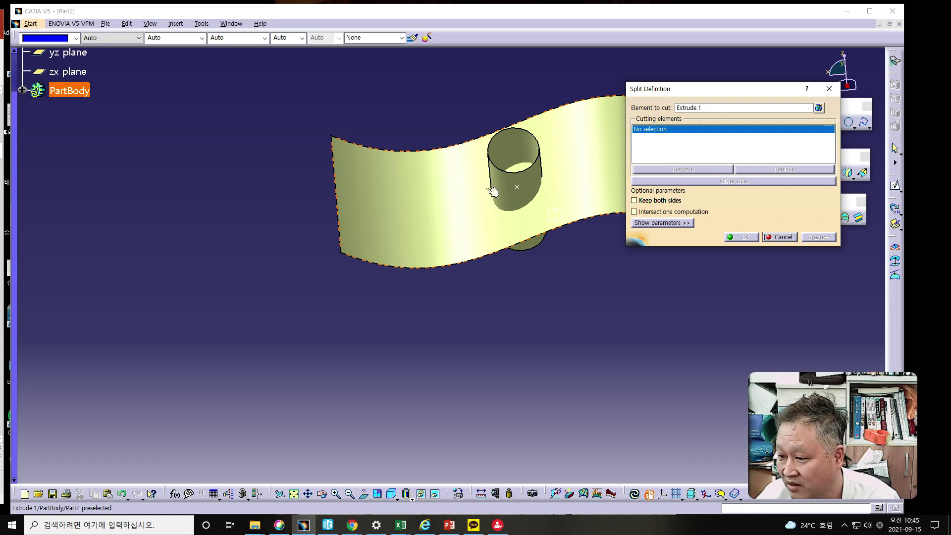
click(514, 188)
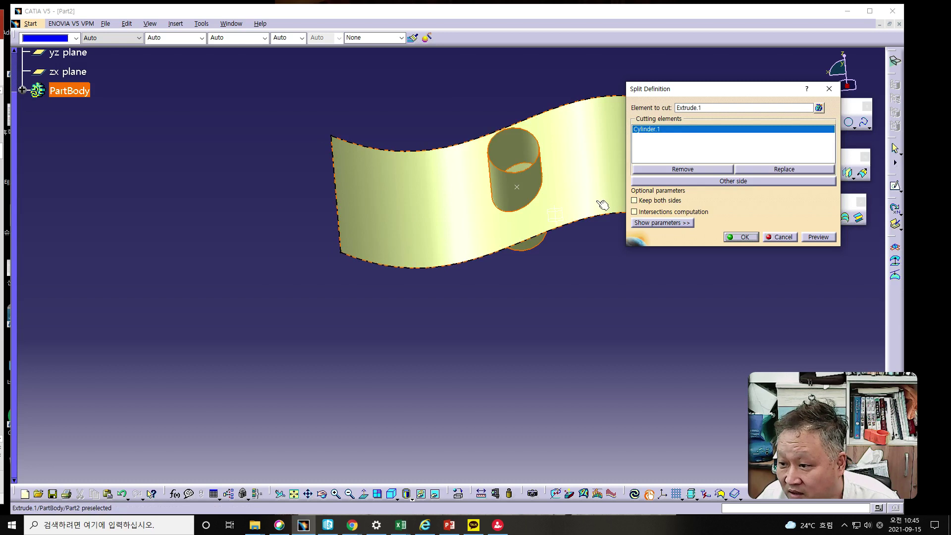
click(723, 183)
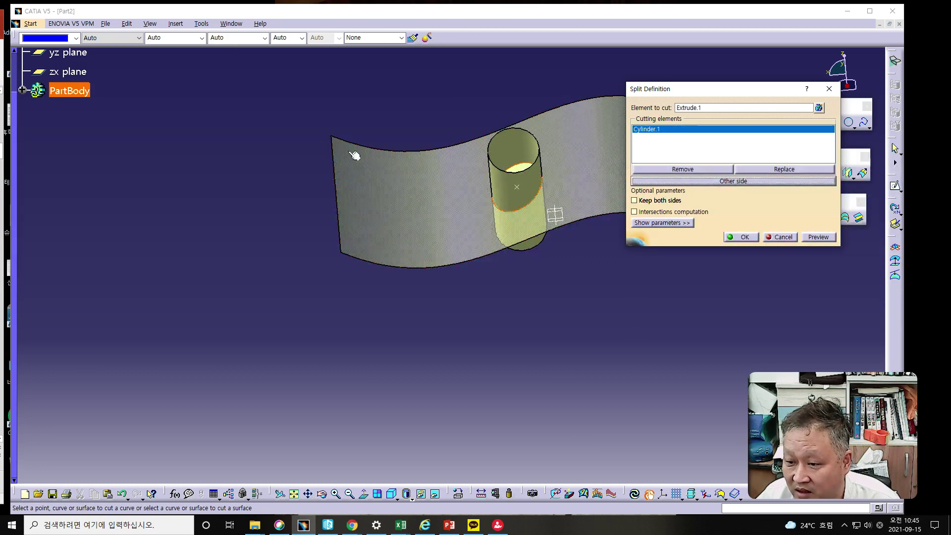
click(721, 183)
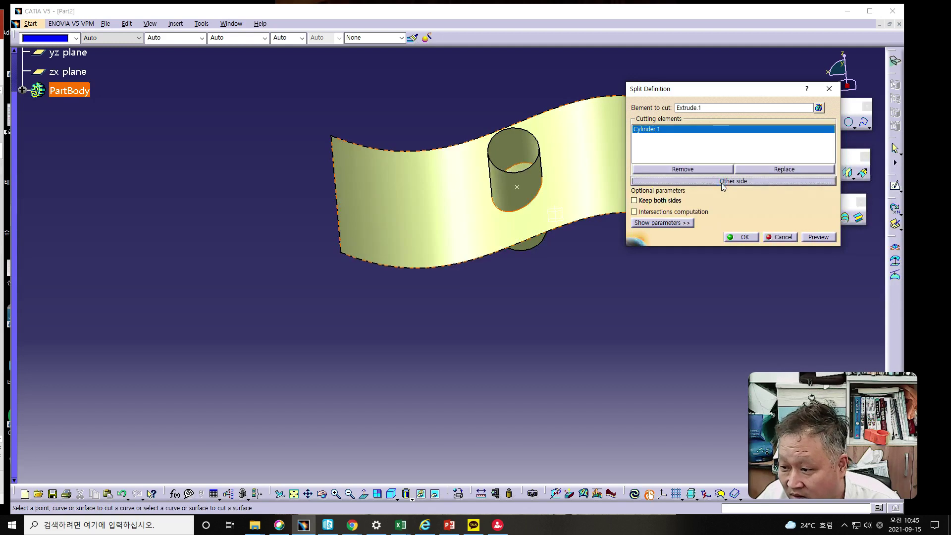
middle_drag(584, 178, 569, 213)
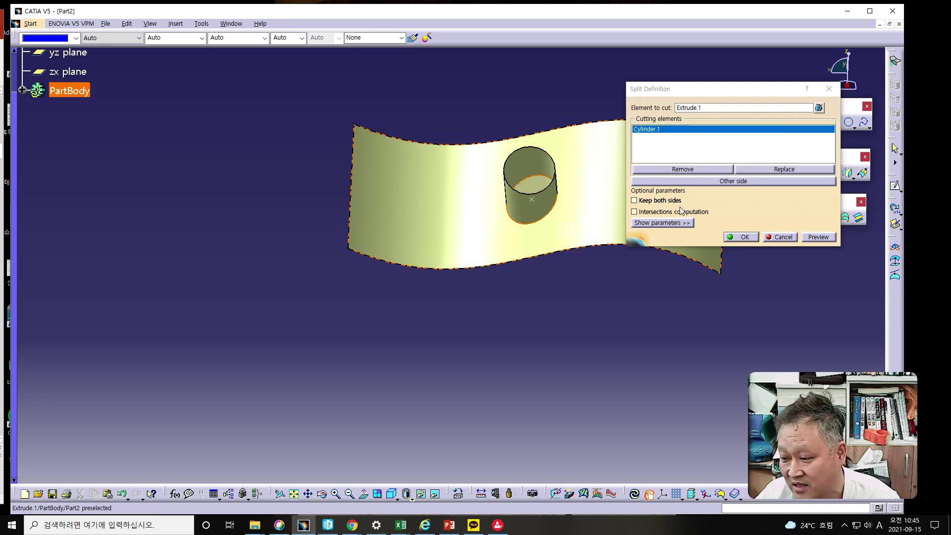
click(743, 238)
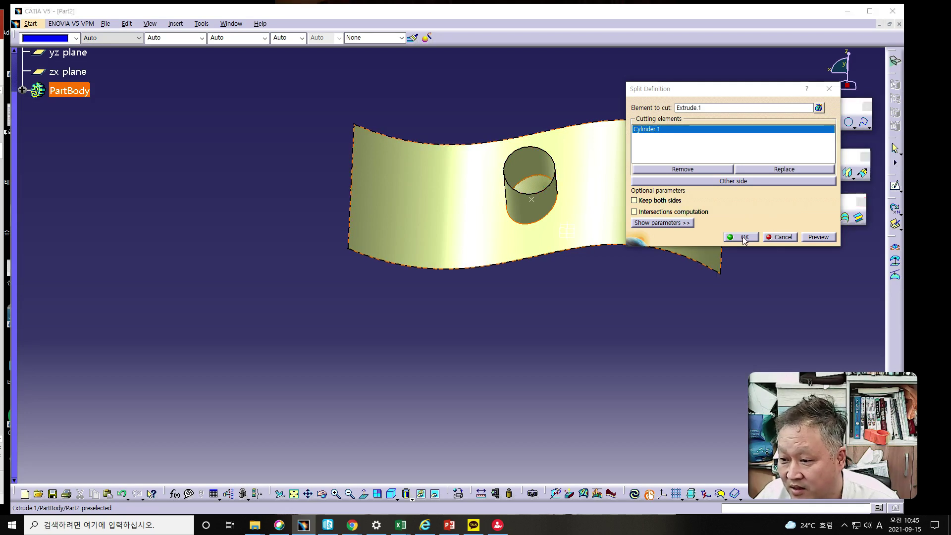
middle_drag(490, 331, 533, 345)
Consult the Un-trim slide in PowerPoint and try to untrim the split surface in CATIA, accepting a bounding-box-based result
key(alt+Tab)
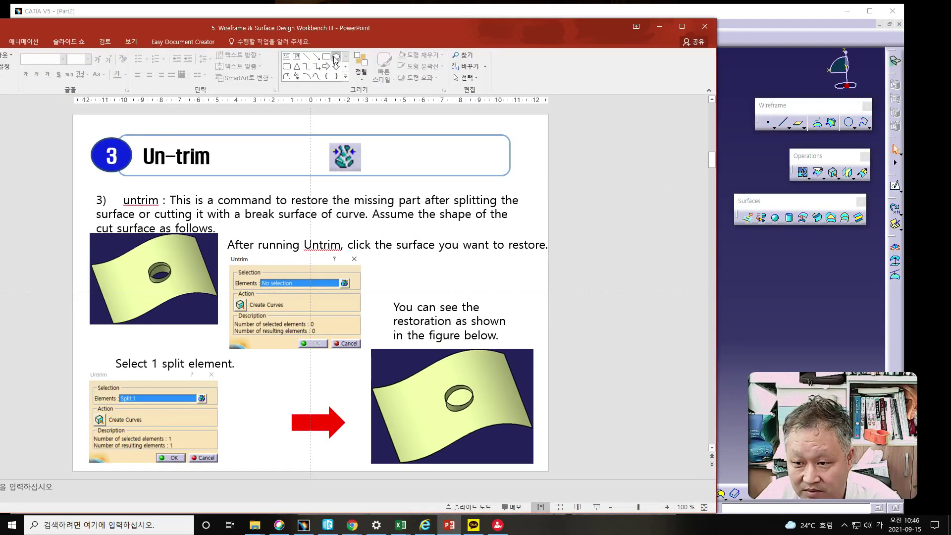
drag(343, 31, 5, 45)
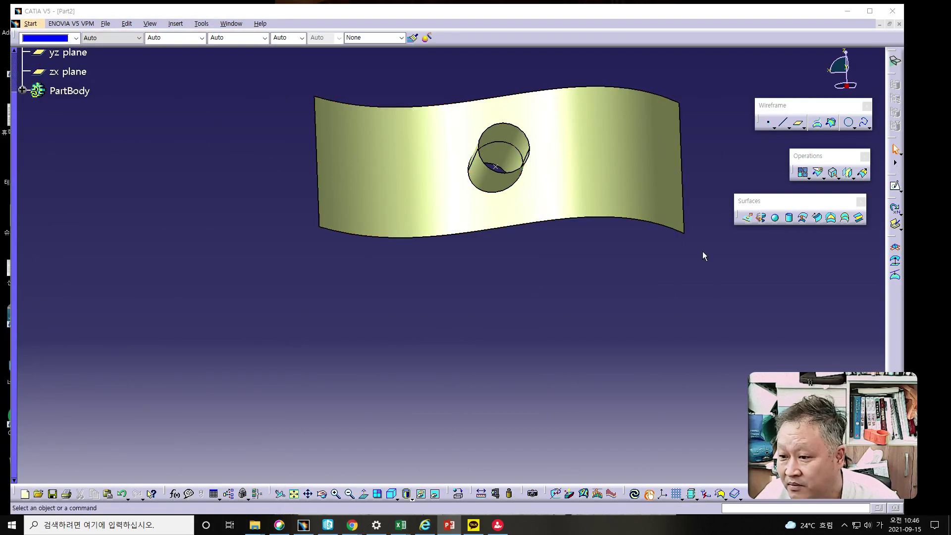
click(809, 177)
click(809, 179)
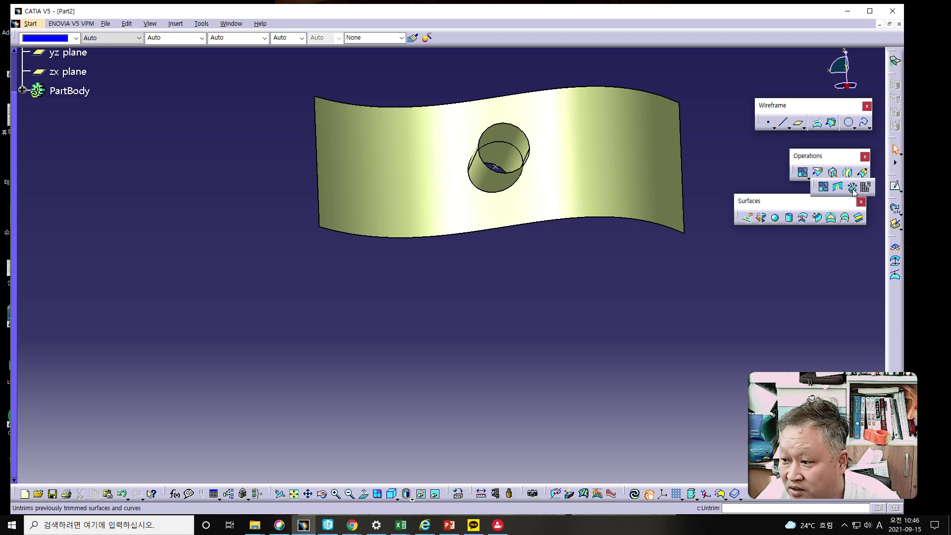
click(852, 187)
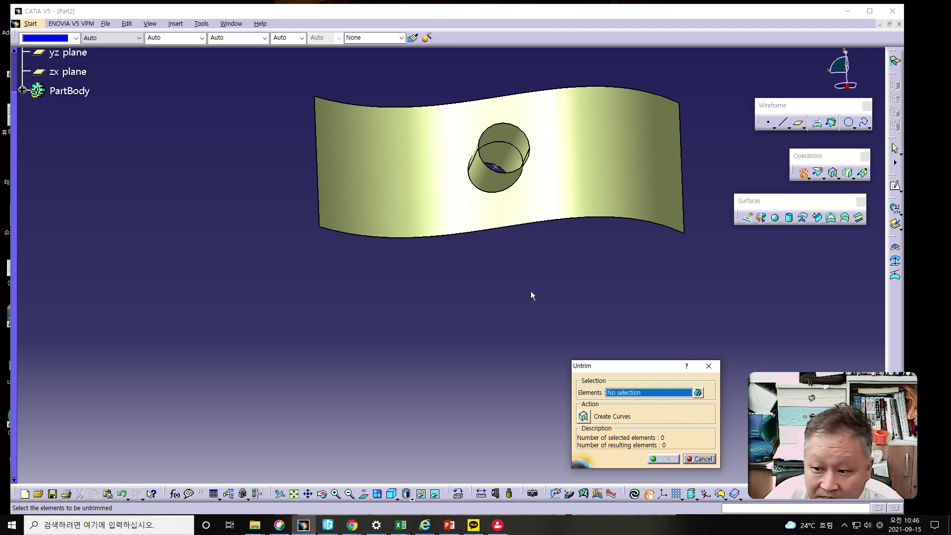
click(532, 193)
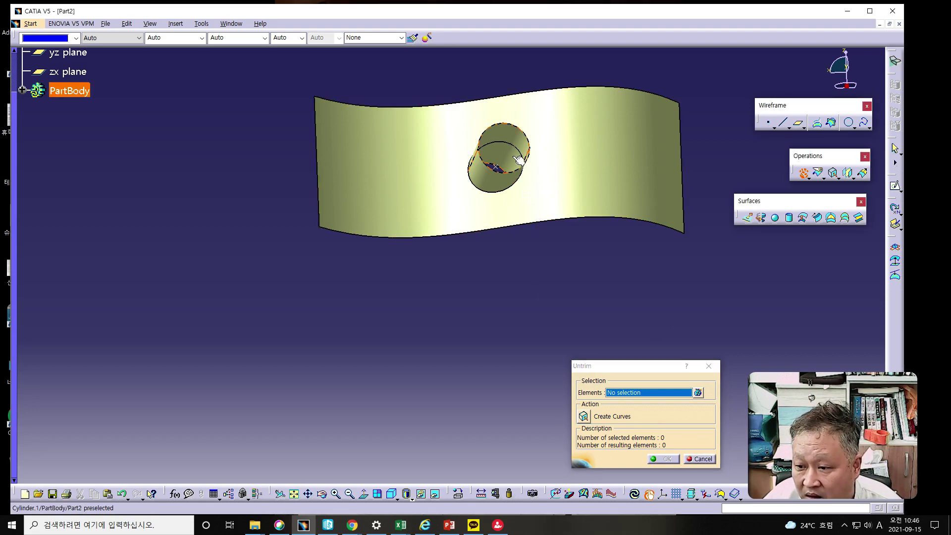
middle_drag(562, 157, 552, 170)
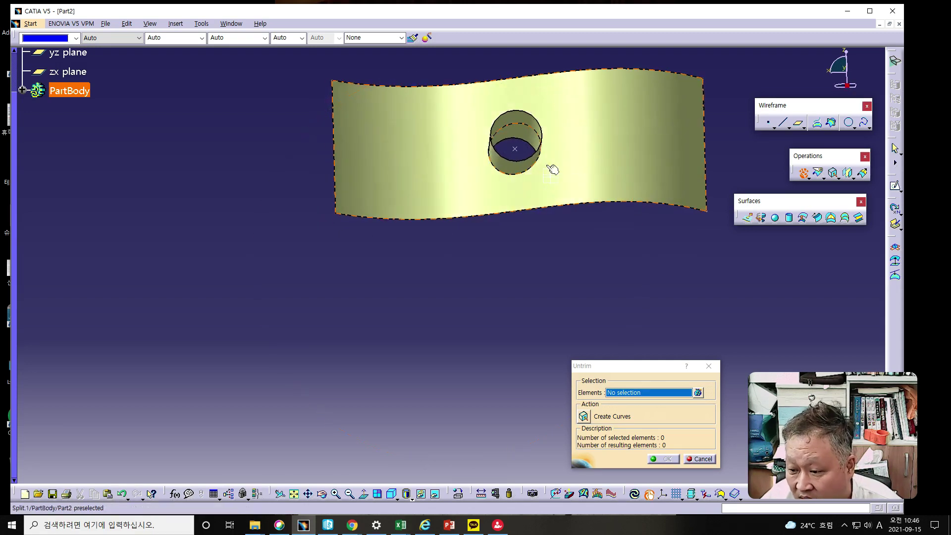
click(610, 153)
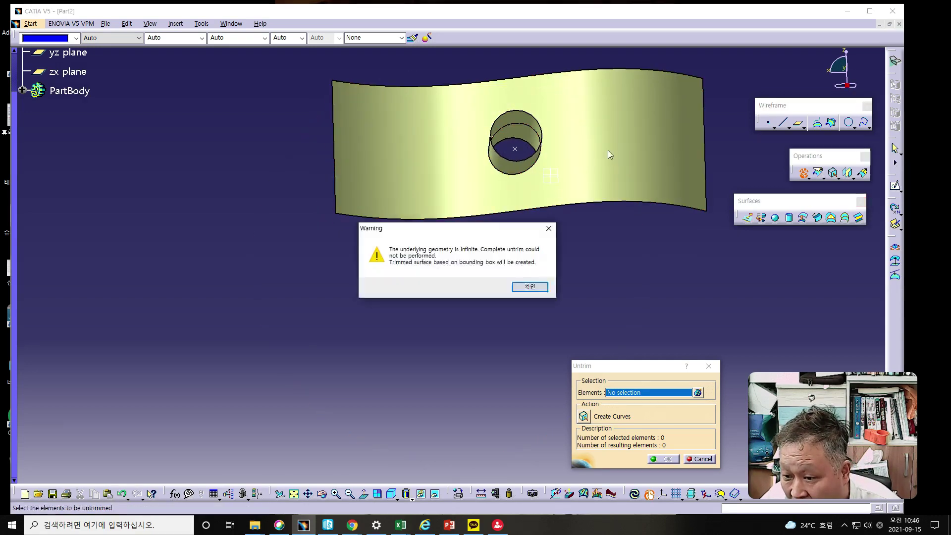
click(527, 288)
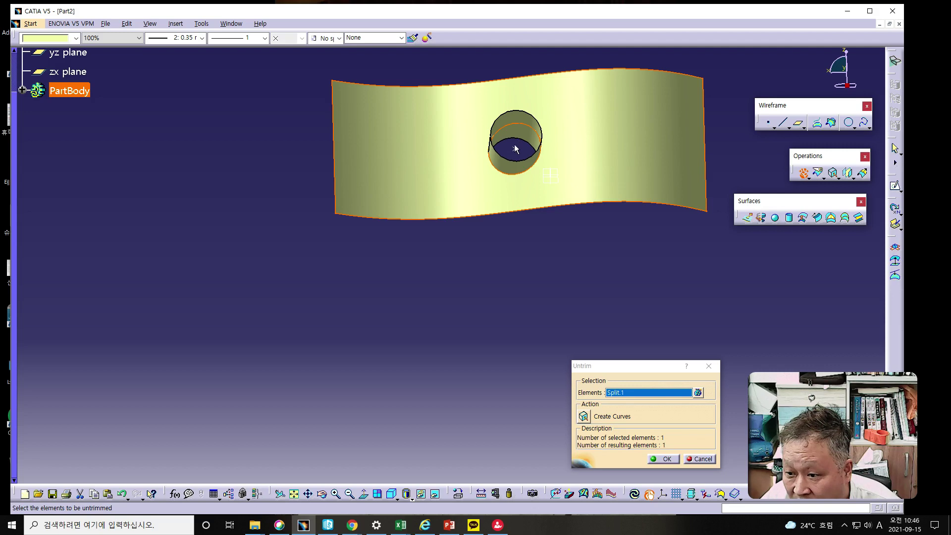
click(526, 136)
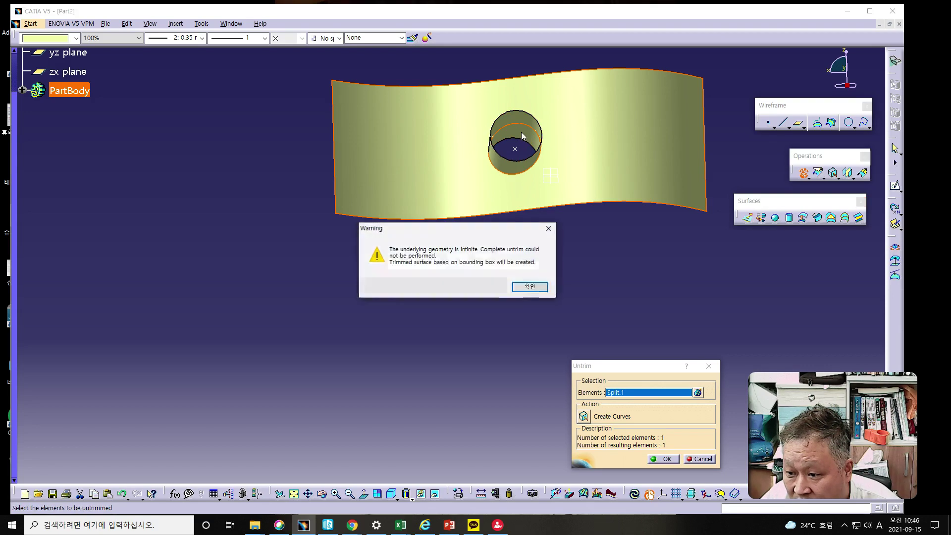
click(528, 287)
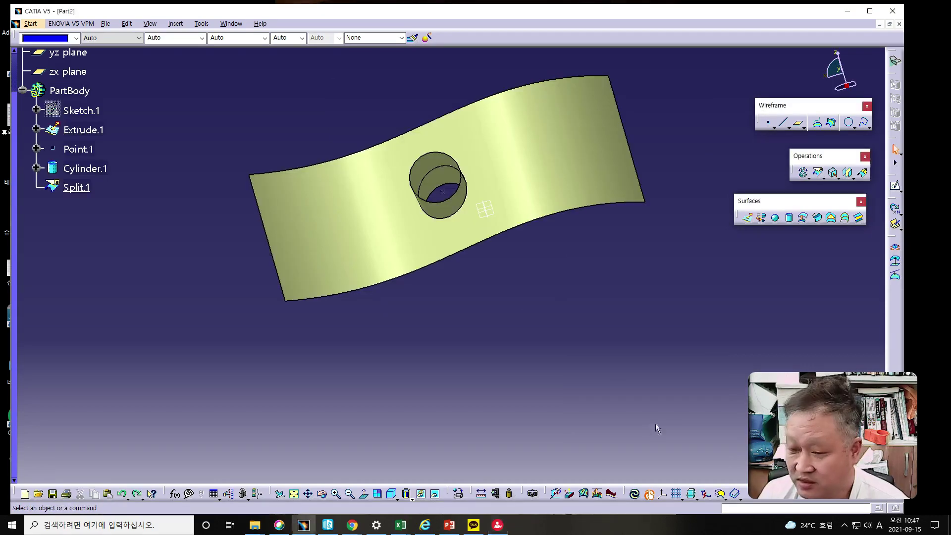
Untrim Split.1 with Create Curves enabled, accepting the bounding-box-based trimmed surface
click(803, 175)
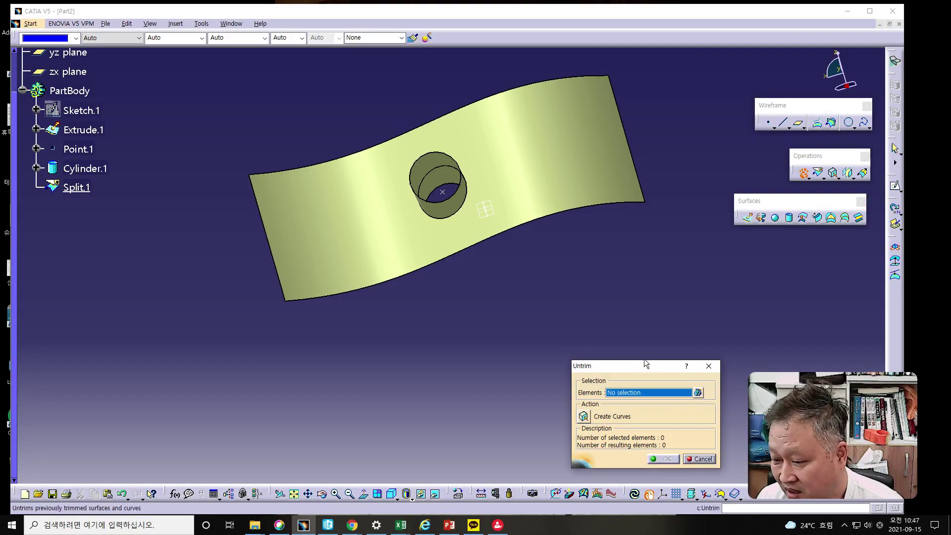
drag(642, 362, 641, 298)
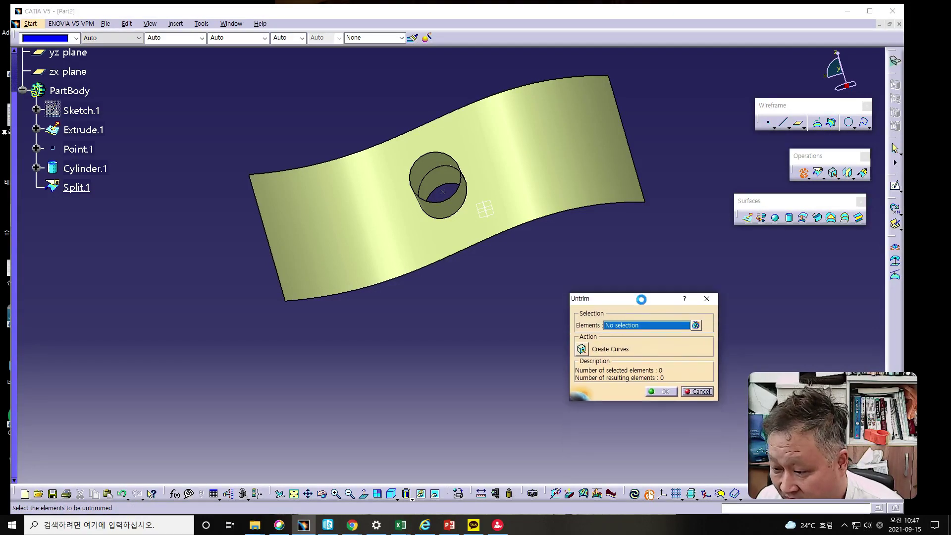
click(584, 351)
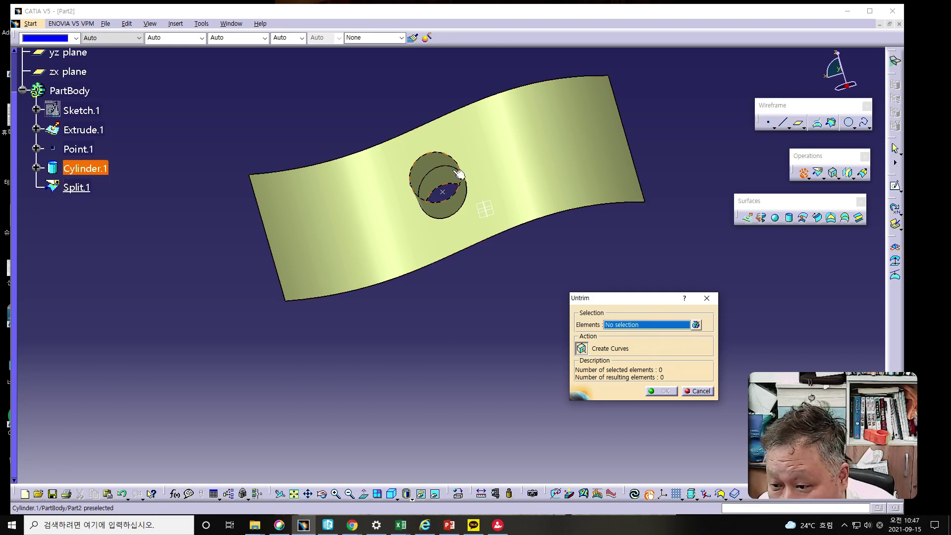
click(79, 188)
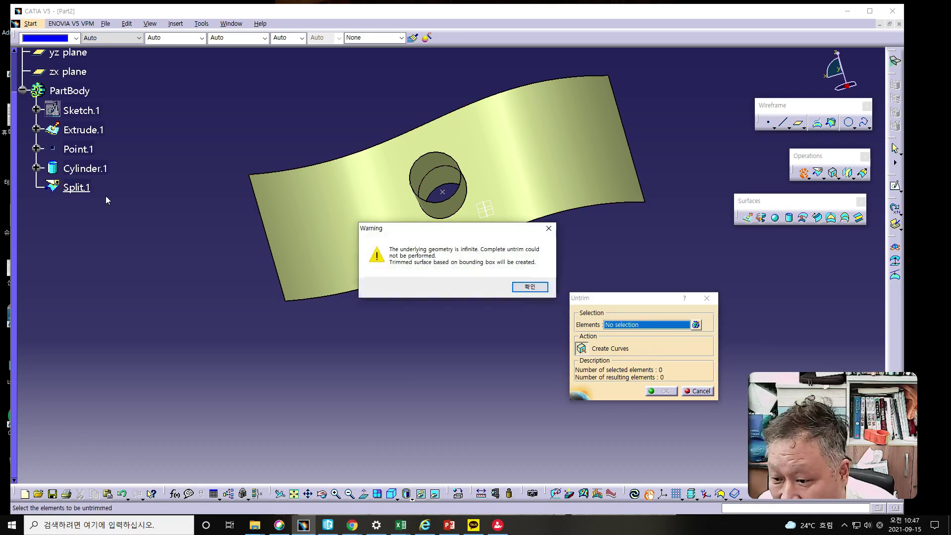
click(542, 287)
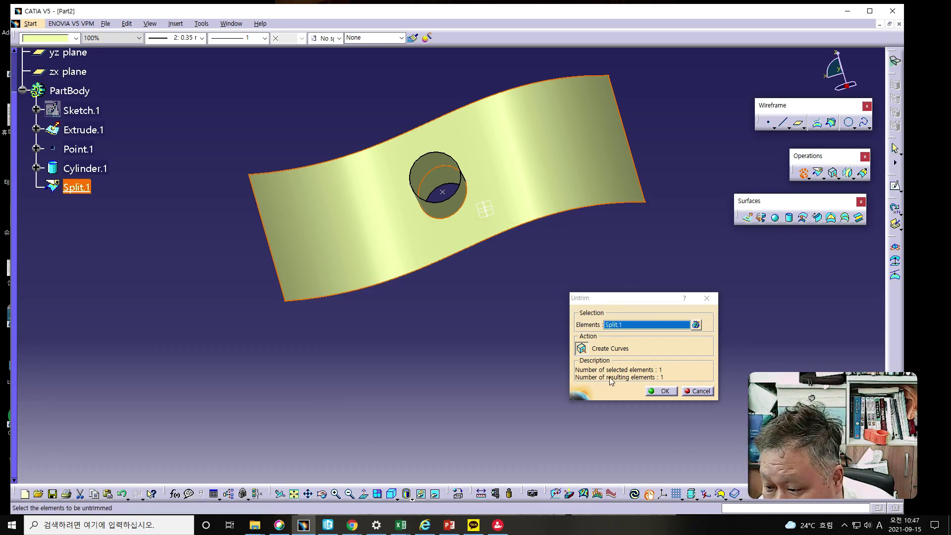
click(664, 390)
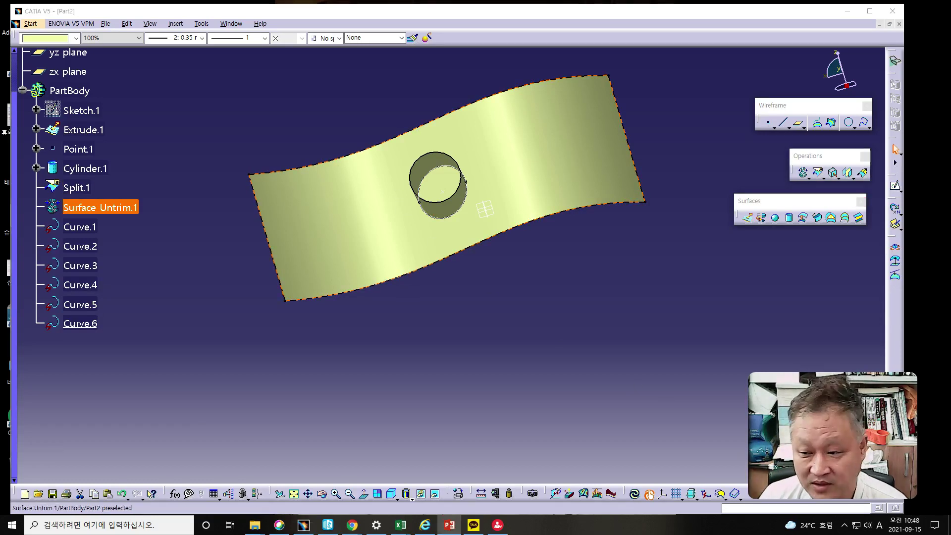
Switch to PowerPoint to review the Un-trim and Disassemble (1/2) slides, and return to CATIA
click(449, 525)
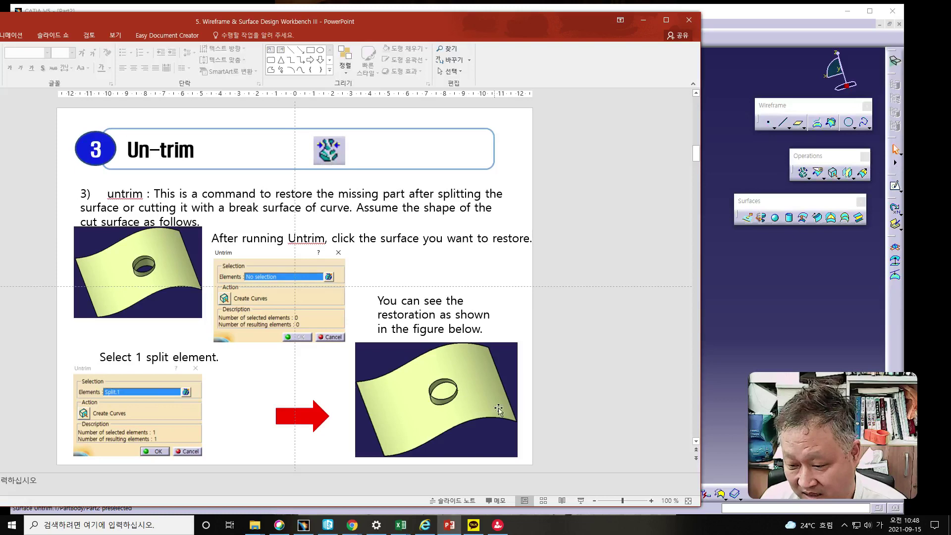
drag(348, 22, 458, 16)
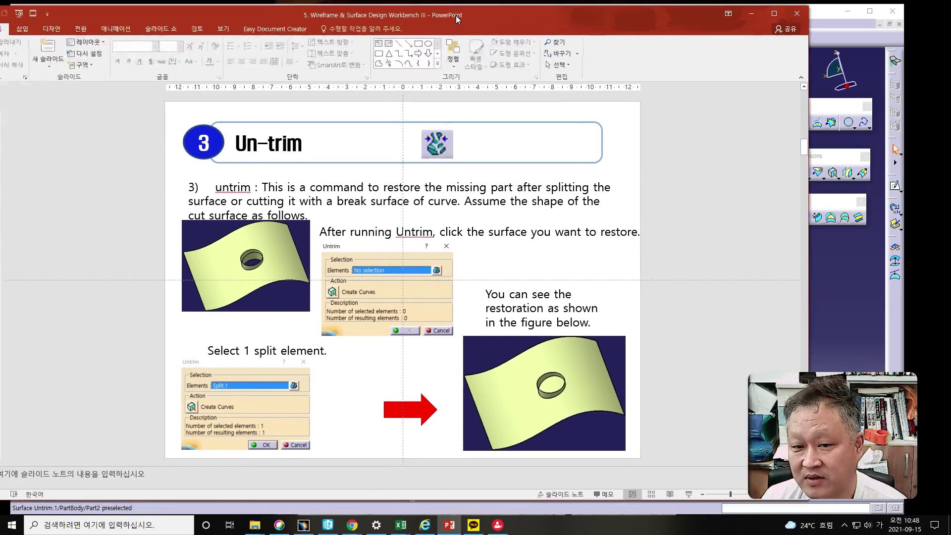
scroll(699, 281, down, 2)
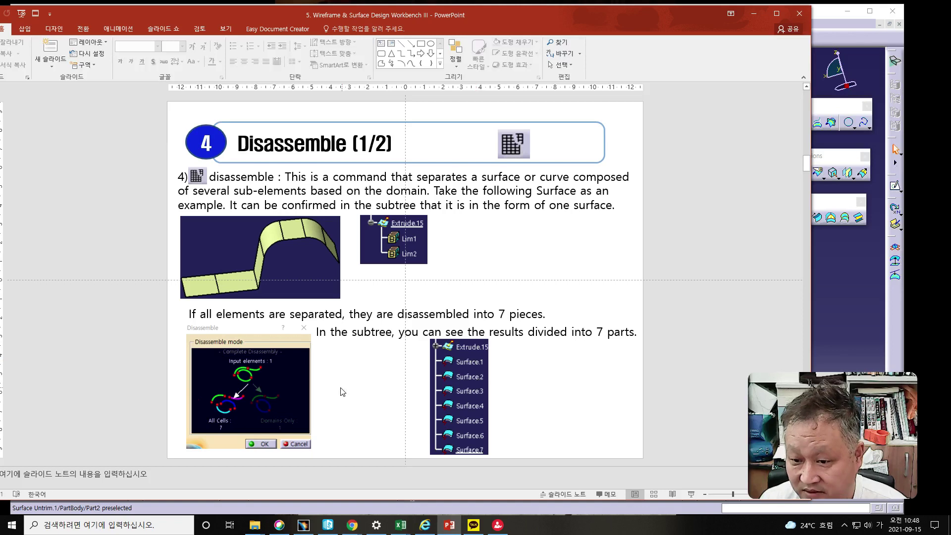
key(alt+Tab)
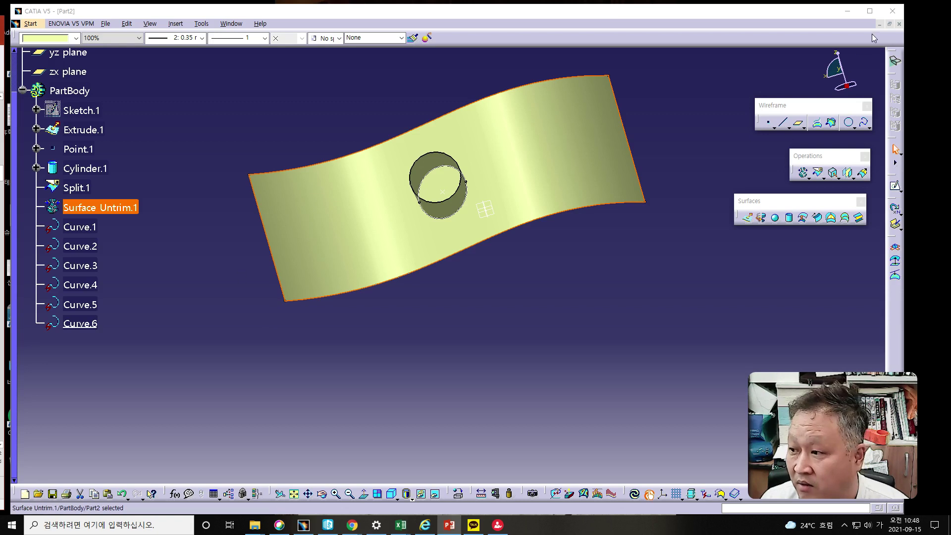
Bring the Part1 document with the joined surfaces to the front and maximize its window
click(890, 24)
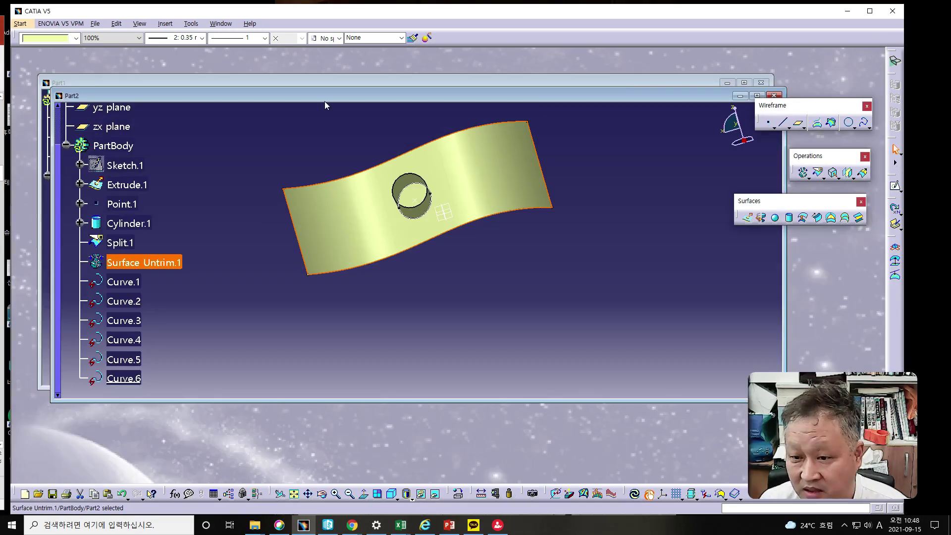
drag(323, 101, 316, 123)
click(318, 80)
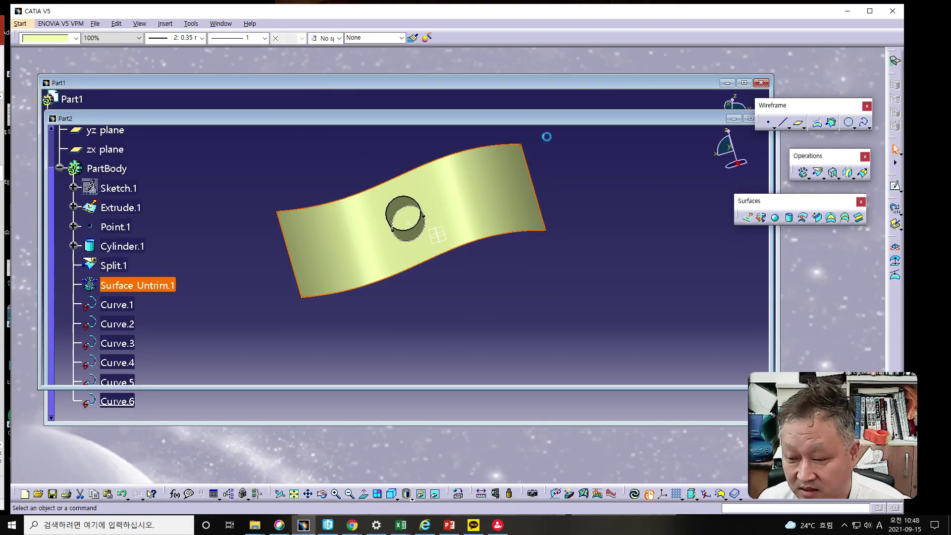
click(745, 84)
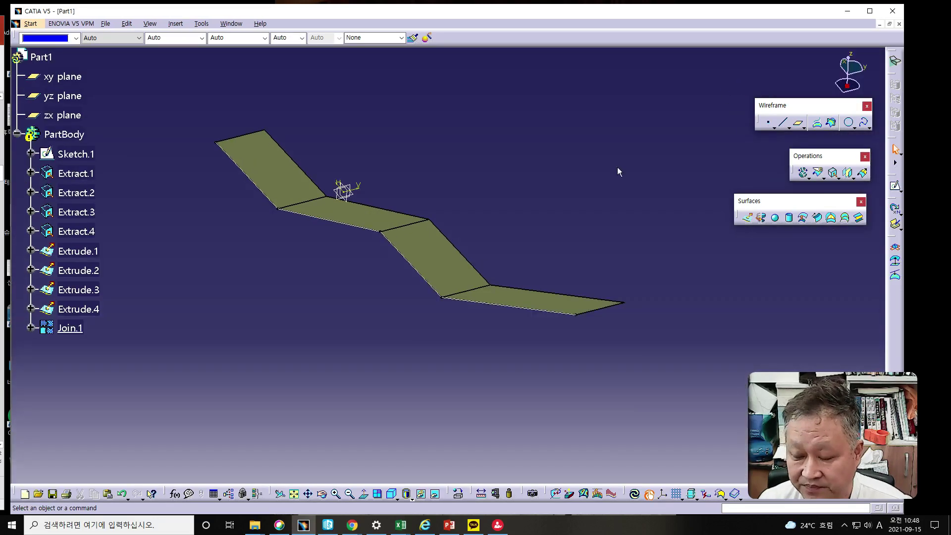
Disassemble the joined surface Join.1 into all of its cells
click(74, 330)
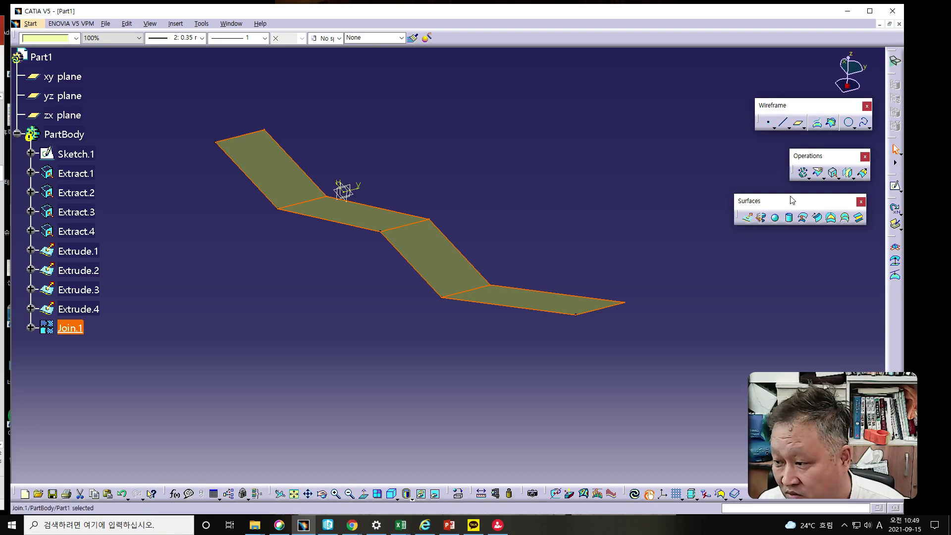
click(807, 179)
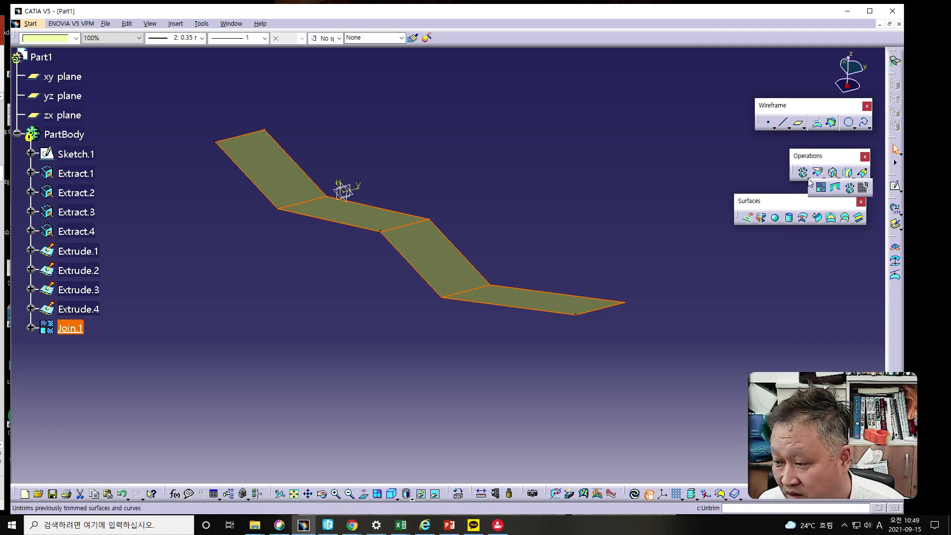
click(863, 188)
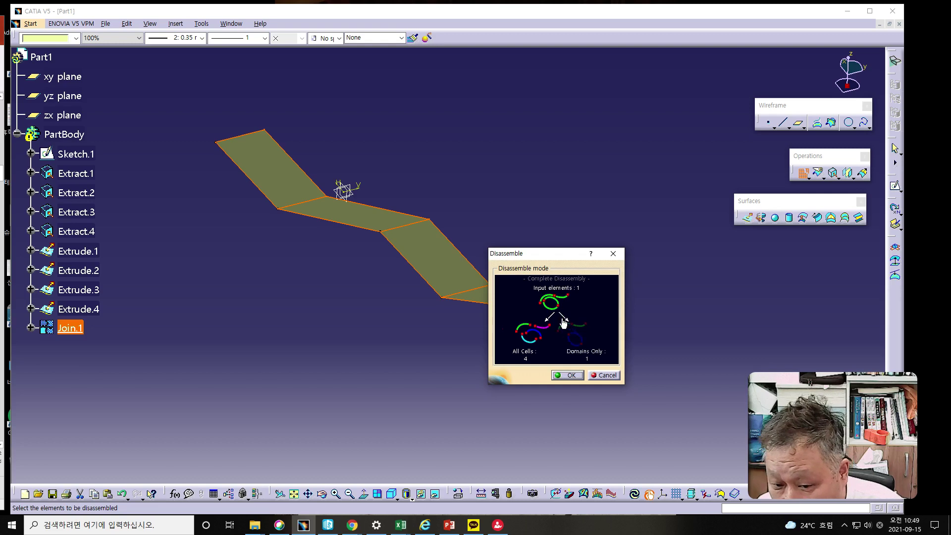
click(30, 328)
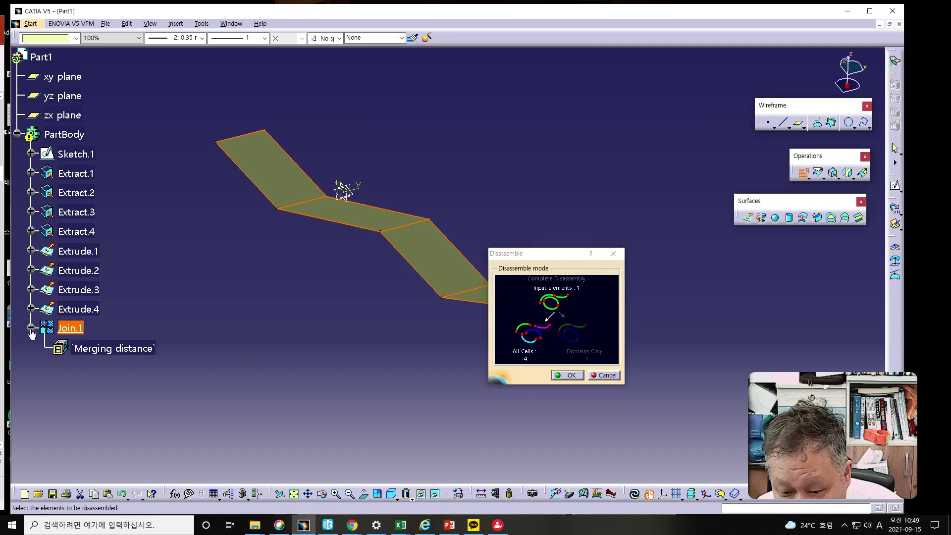
click(568, 375)
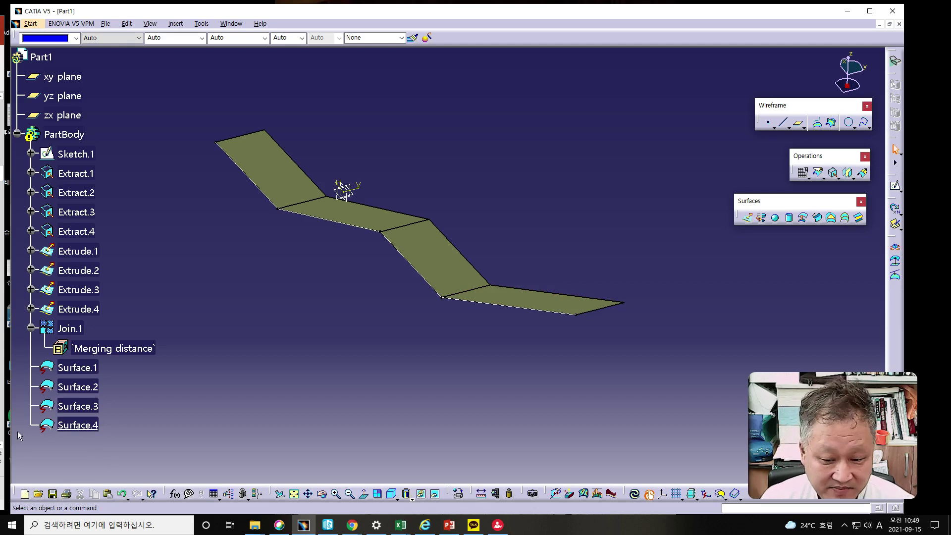
Switch to PowerPoint and compare the Disassemble (1/2) slide with the disassembled surfaces in the CATIA tree
key(alt+Tab)
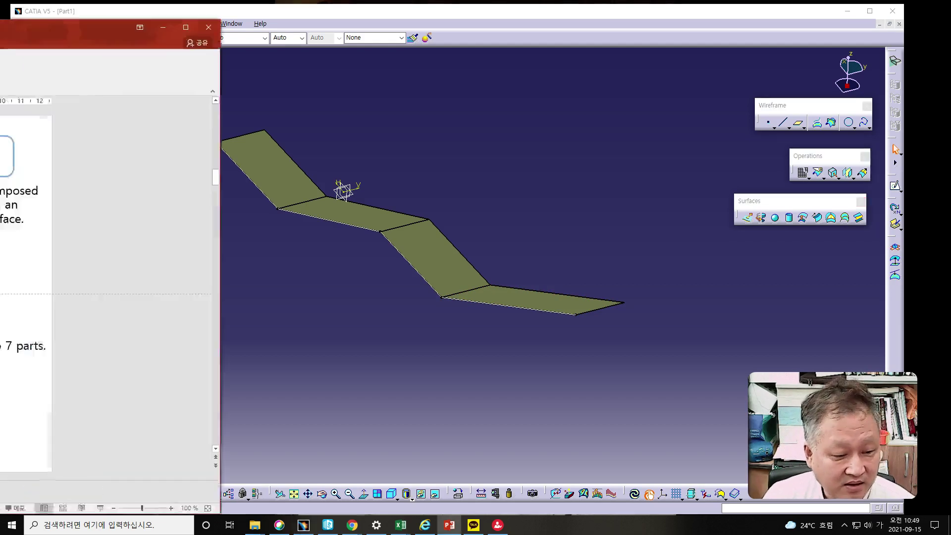
drag(377, 28, 404, 28)
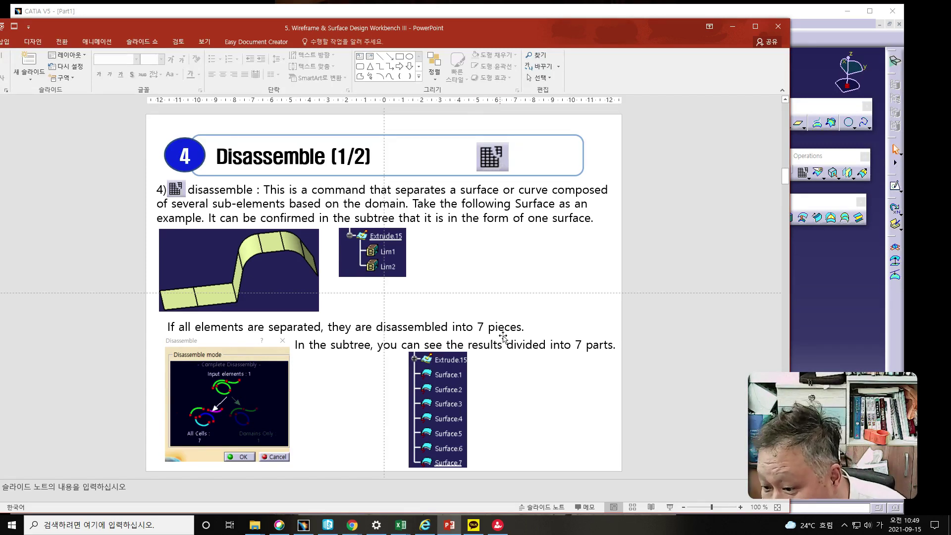
drag(497, 31, 15, 44)
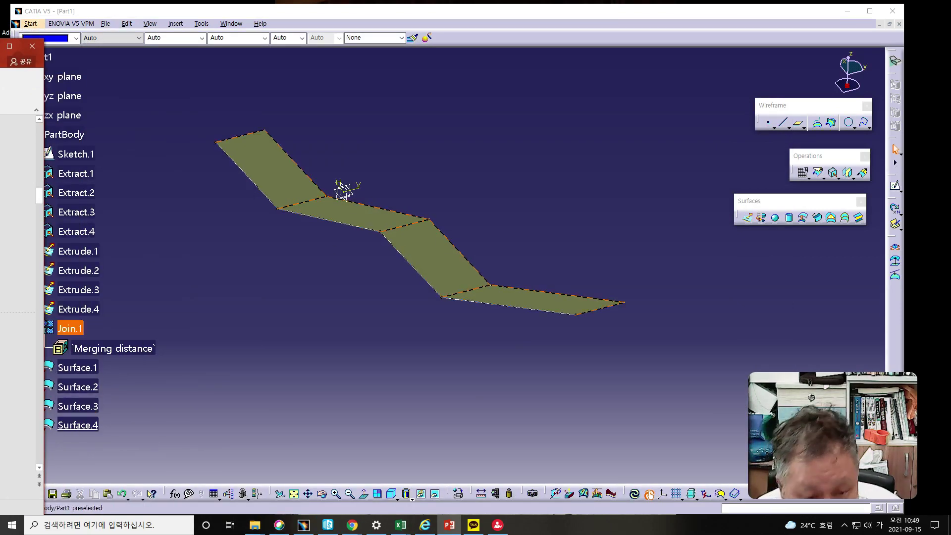
drag(20, 45, 496, 17)
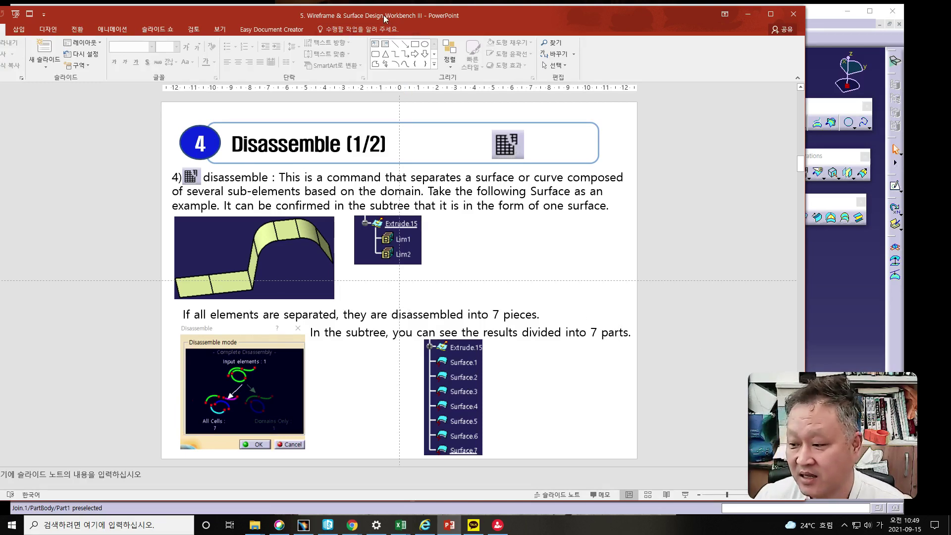
drag(383, 15, 474, 14)
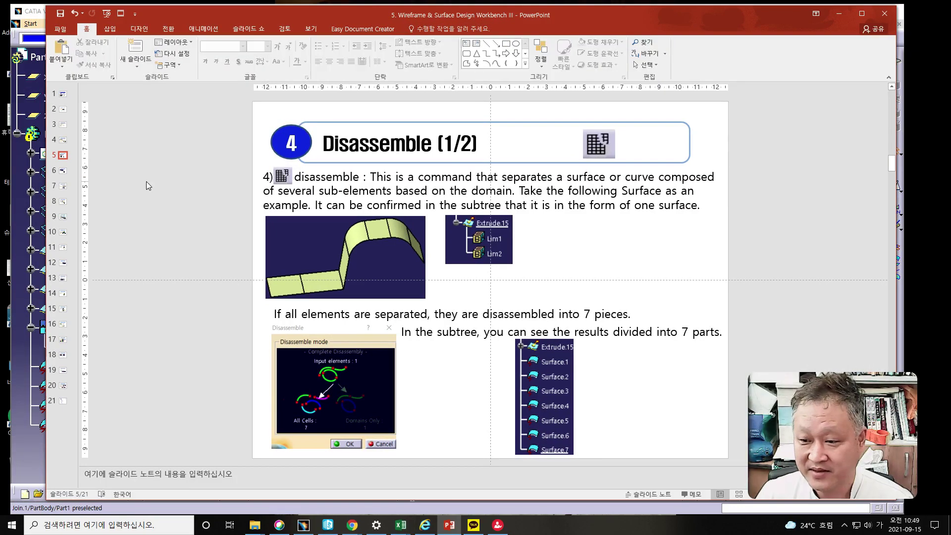
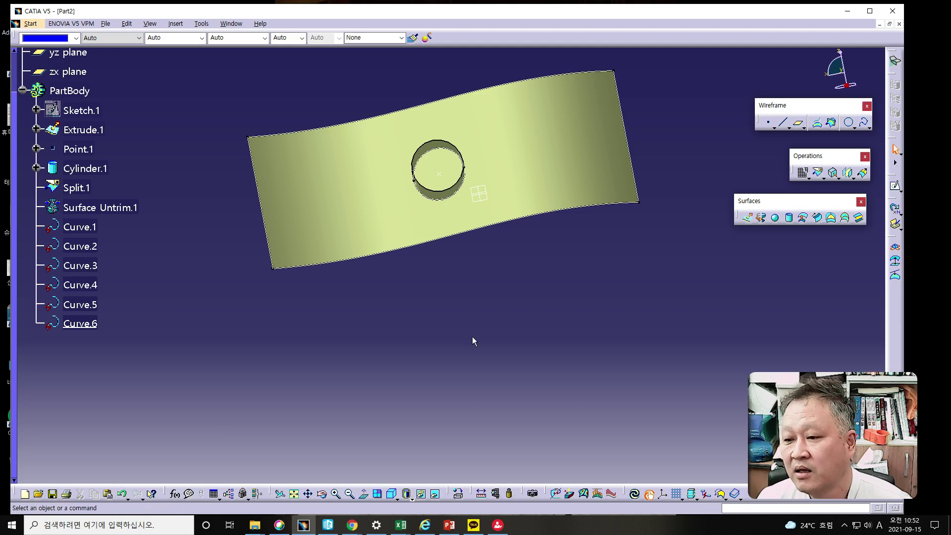
Split Surface Untrim.1 in Part2 with Cylinder.1, switching the kept portion to the other side
middle_drag(511, 335, 507, 322)
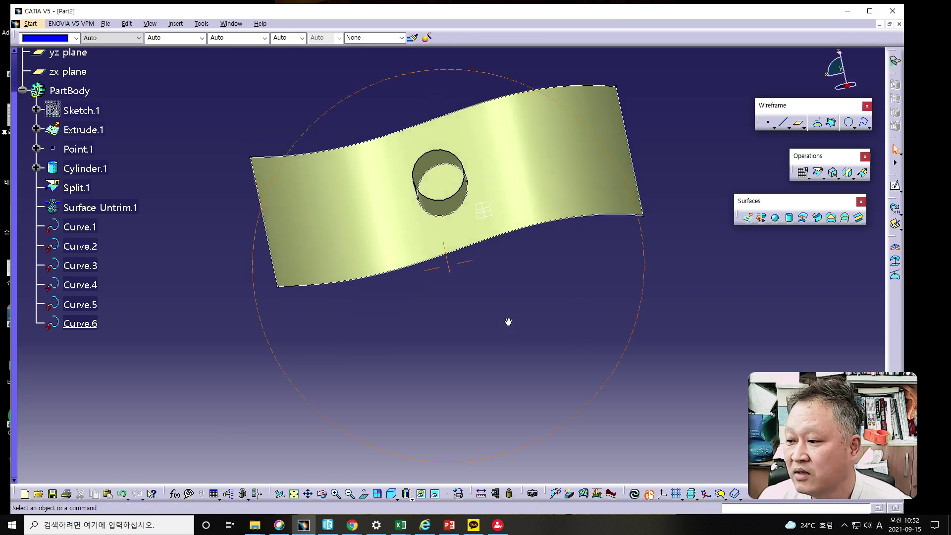
click(818, 176)
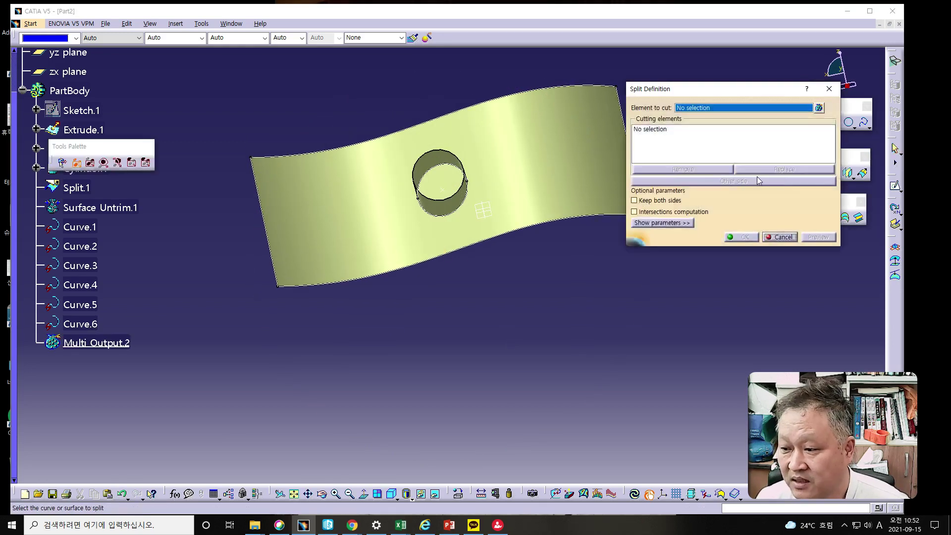
click(575, 140)
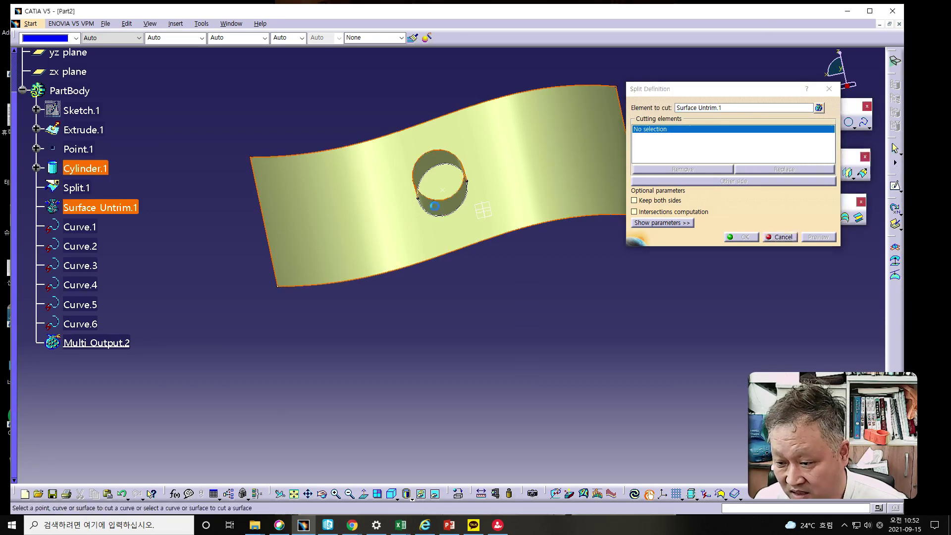
click(436, 208)
click(742, 181)
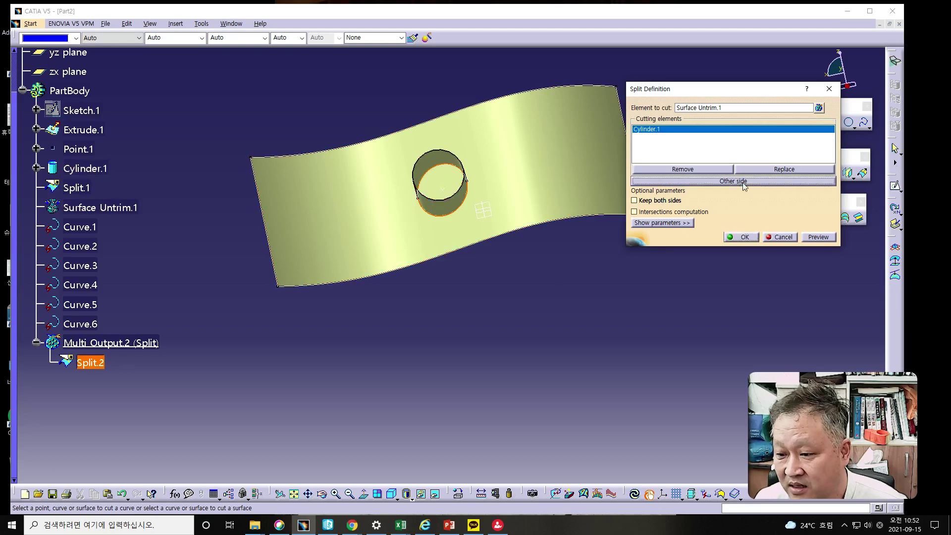
click(741, 238)
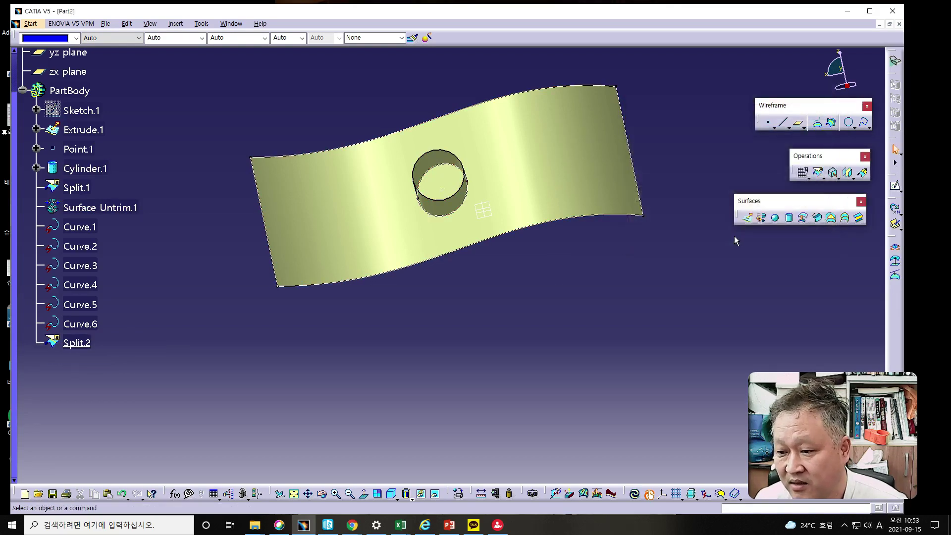
Try to split Split.1 with Cylinder.1, keeping the other side
mouse_move(505, 270)
middle_down()
mouse_move(489, 229)
mouse_move(506, 248)
middle_up()
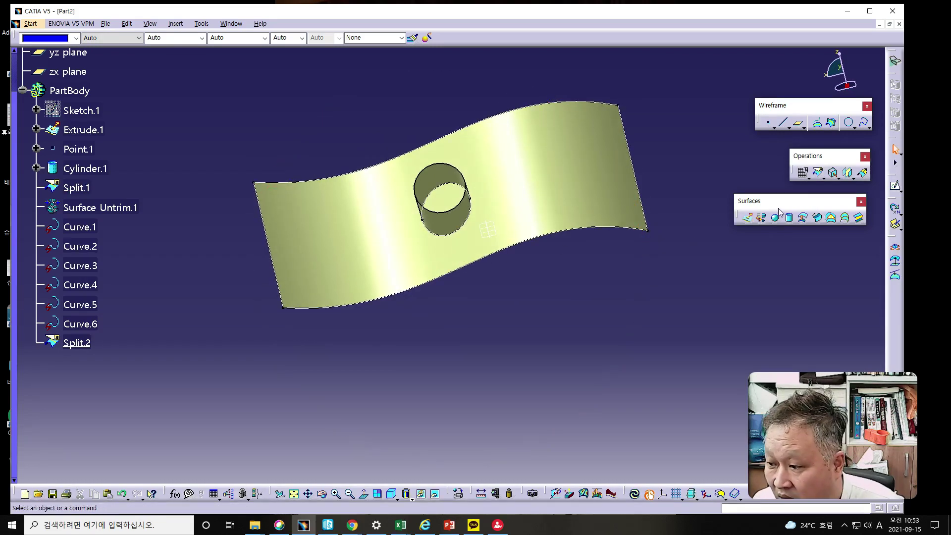
click(818, 173)
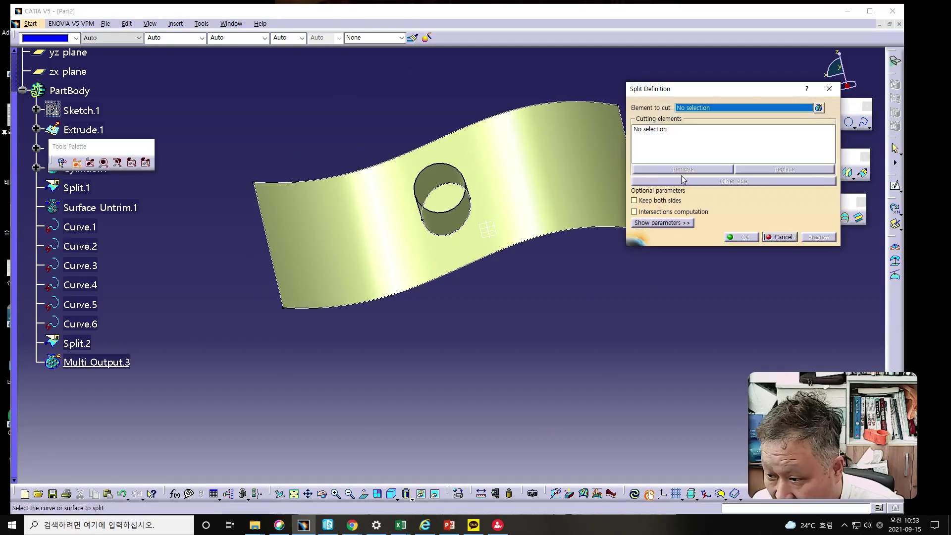
click(563, 142)
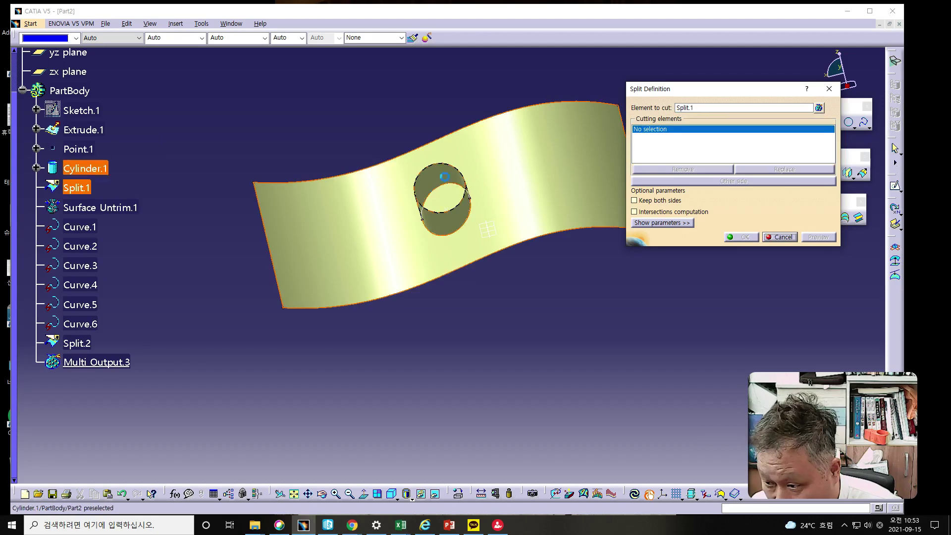
click(440, 223)
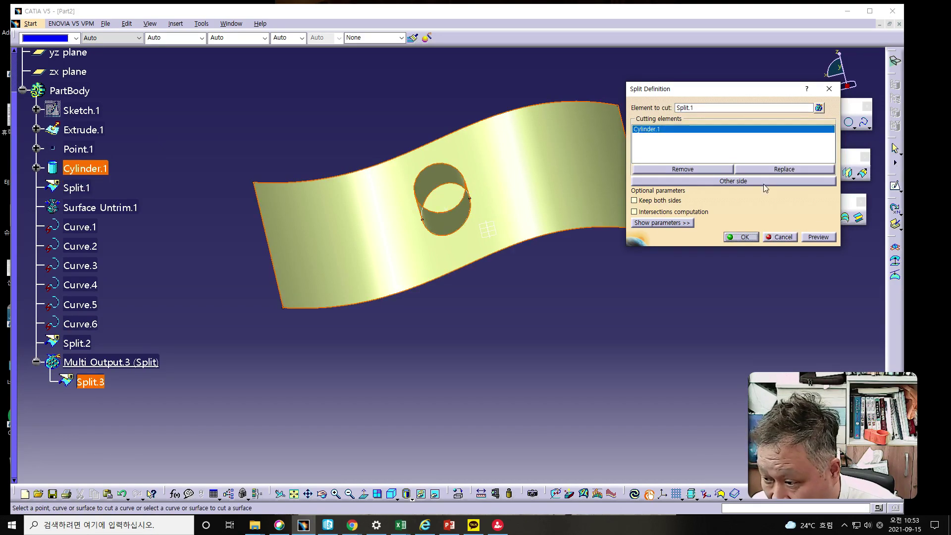
click(735, 180)
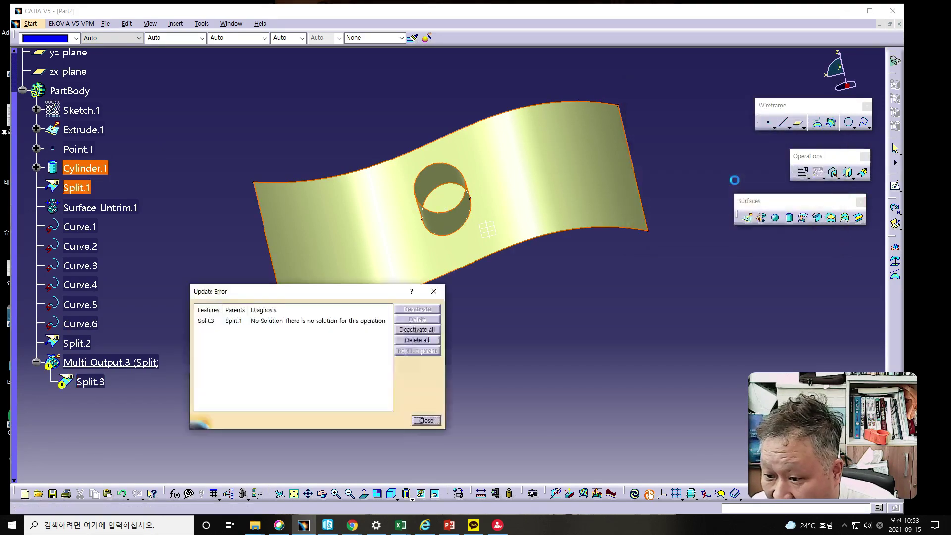
click(426, 420)
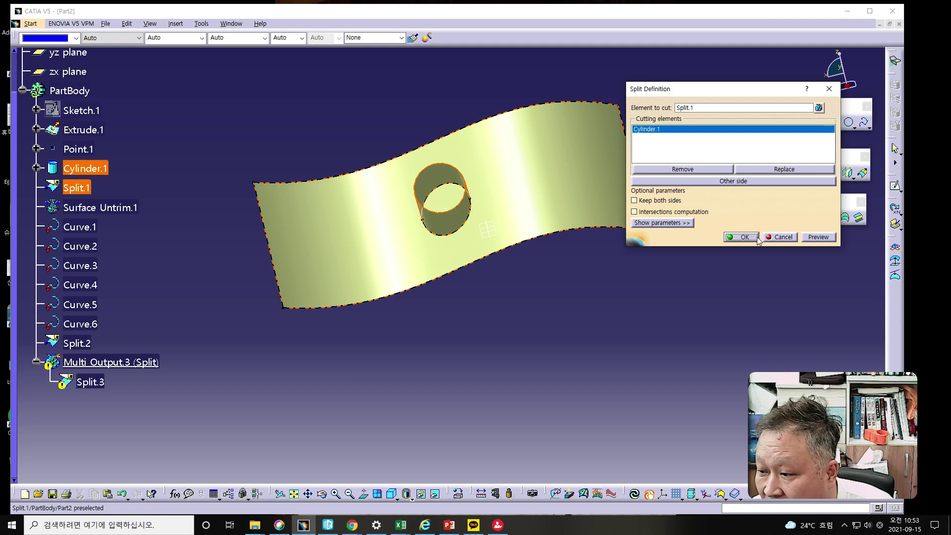
click(781, 237)
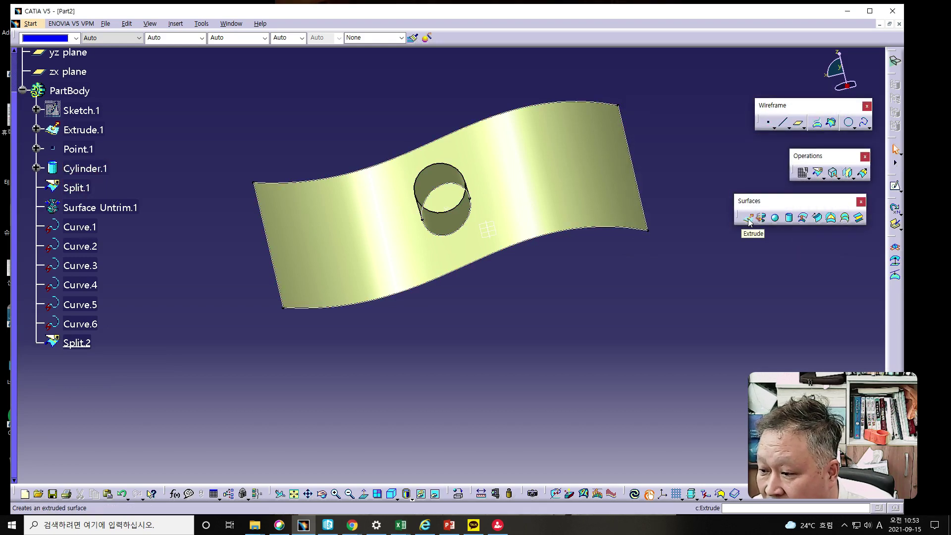
Try again to split Split.1 with Cylinder.1 using a preview, and abandon the operation
click(817, 173)
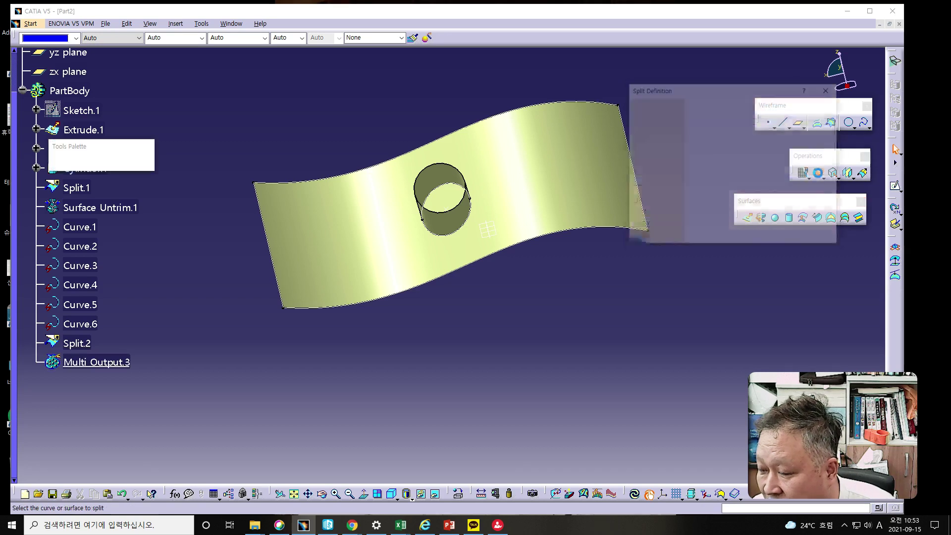
click(594, 180)
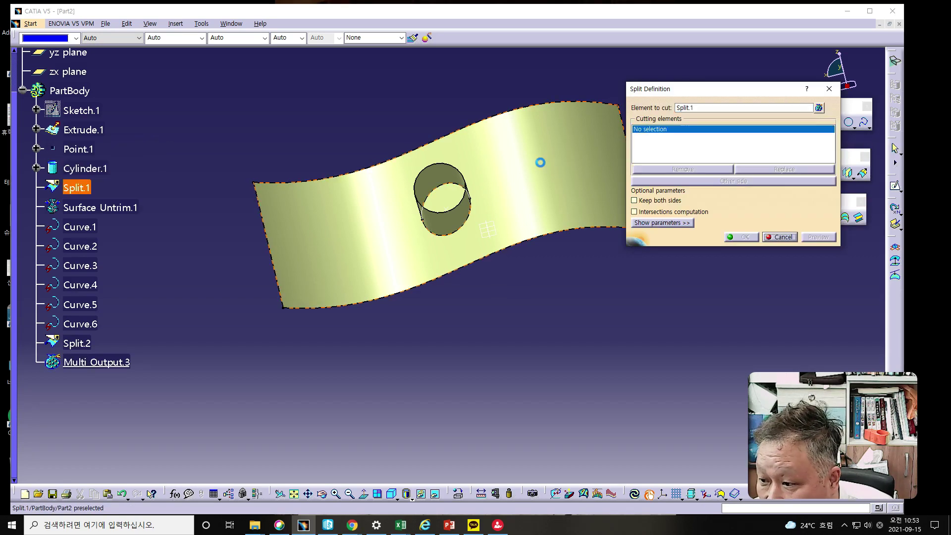
click(455, 215)
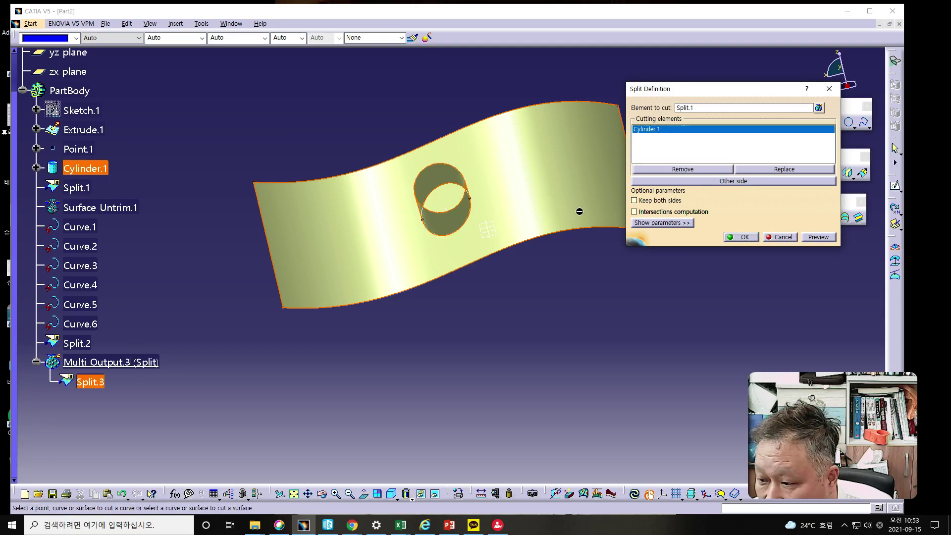
click(819, 237)
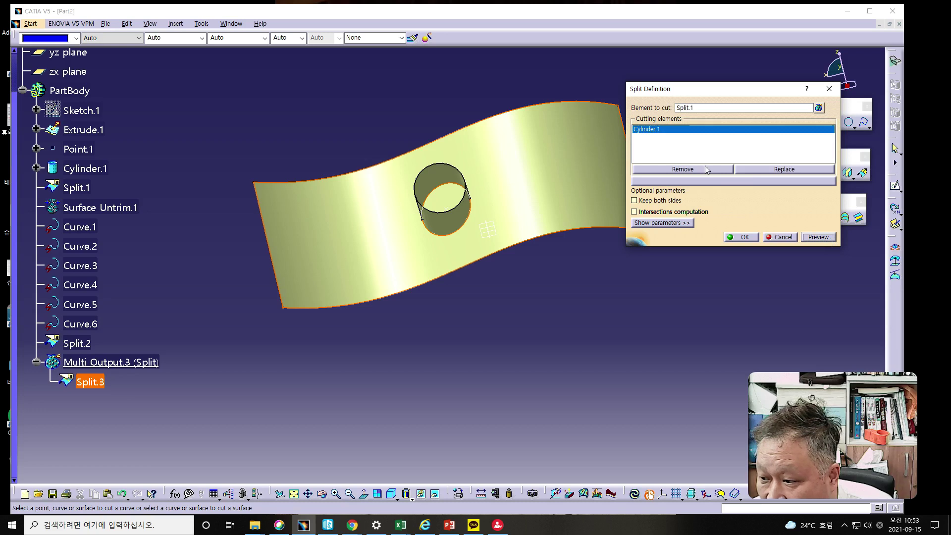
key(Return)
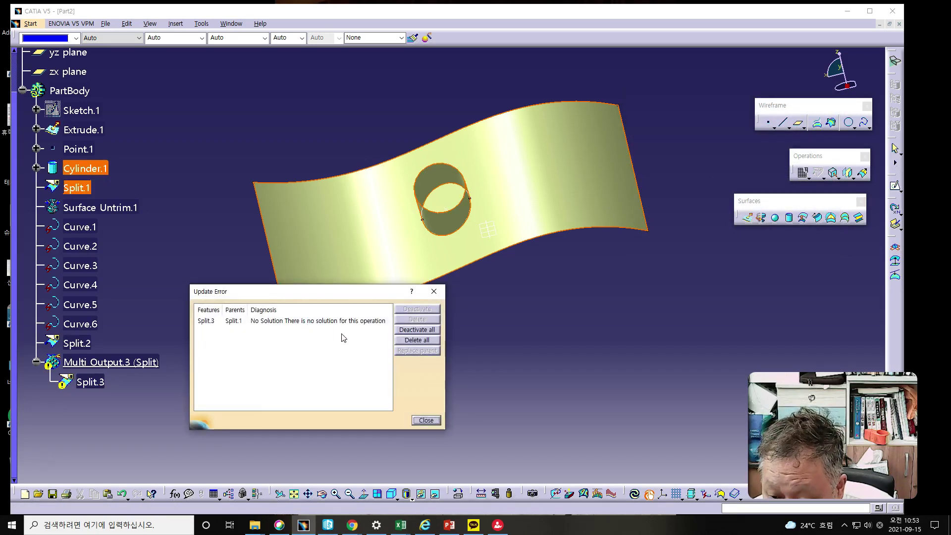
click(422, 420)
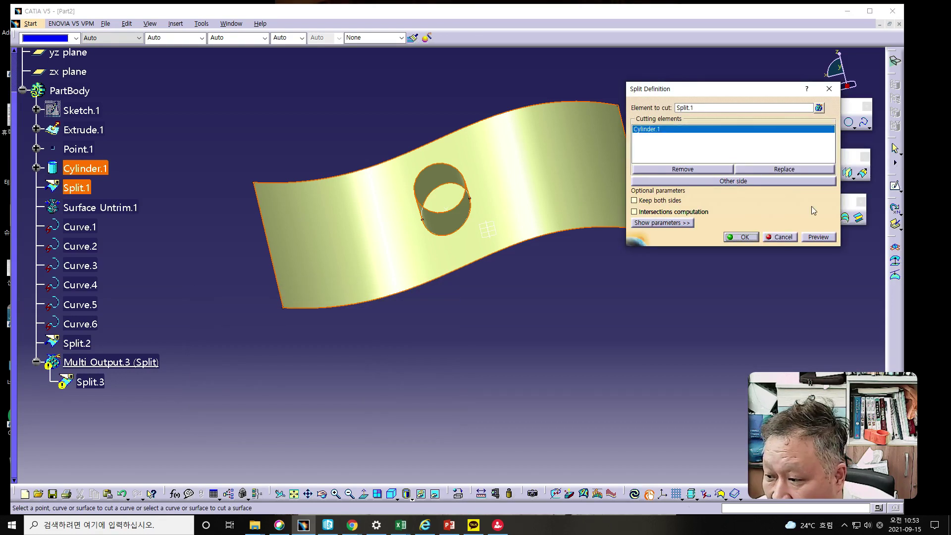
click(780, 237)
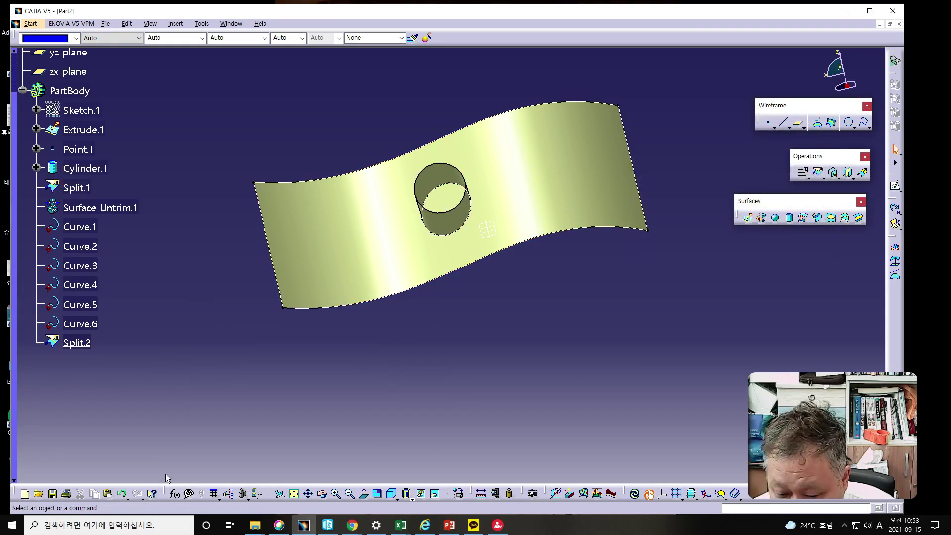
Undo the second split, the untrim and the first split, going back to the extruded surface and cylinder
click(123, 493)
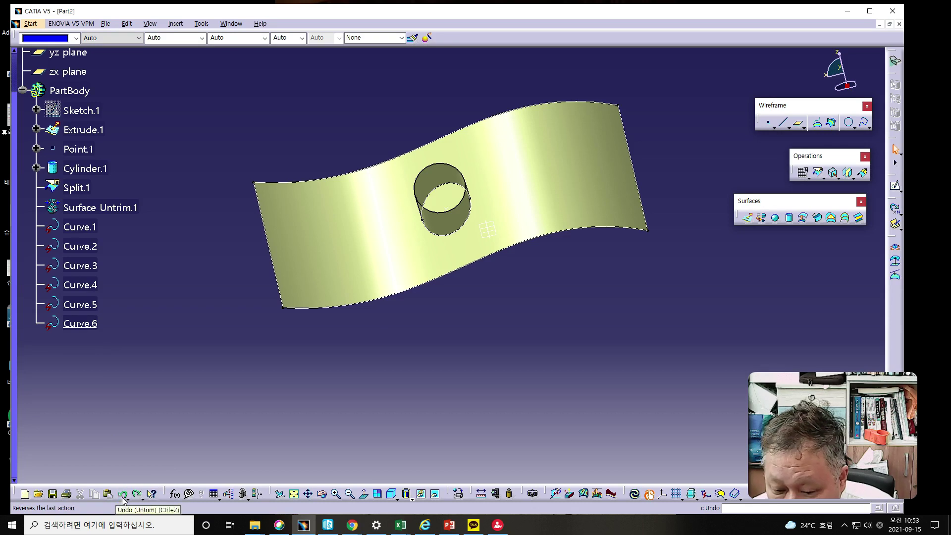
click(123, 494)
click(123, 494)
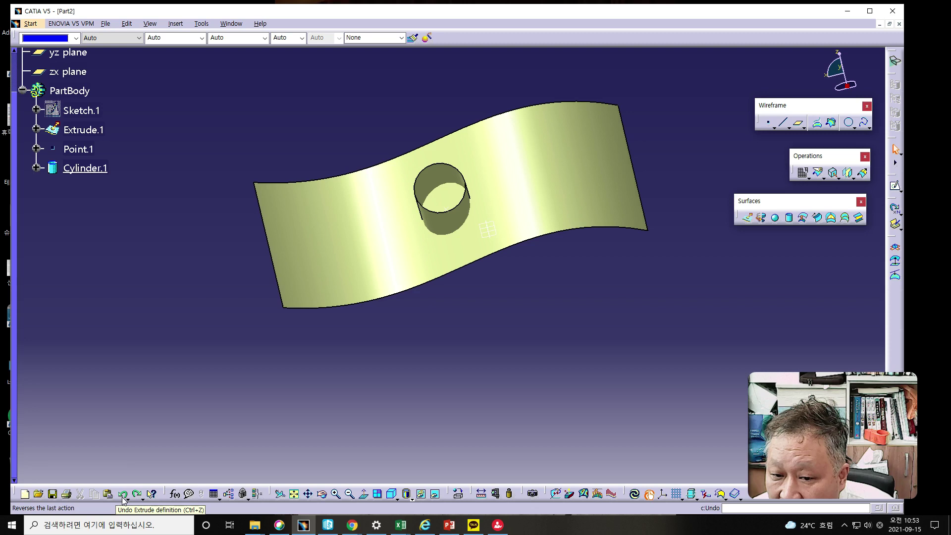
Split Extrude.1 with Cylinder.1, switching to the other side to keep the piece inside the cylinder
click(819, 173)
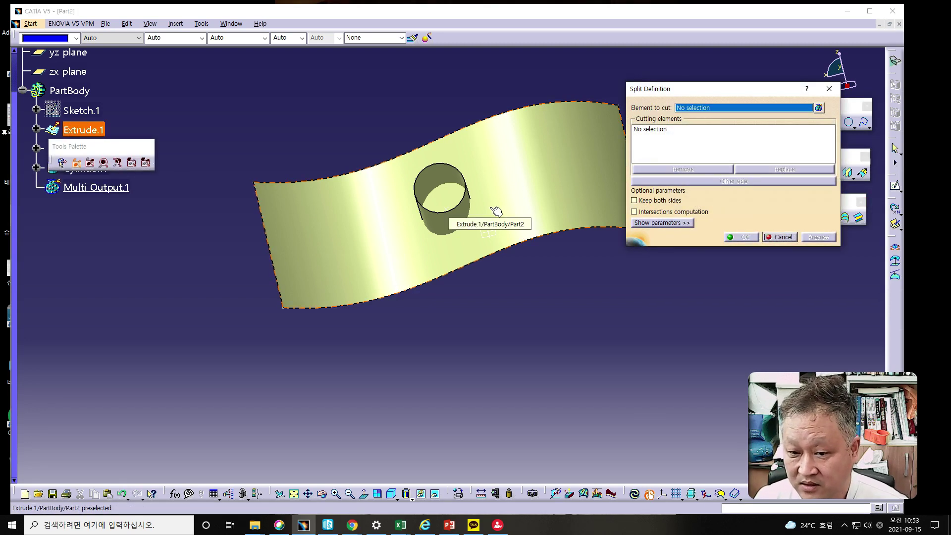
click(540, 187)
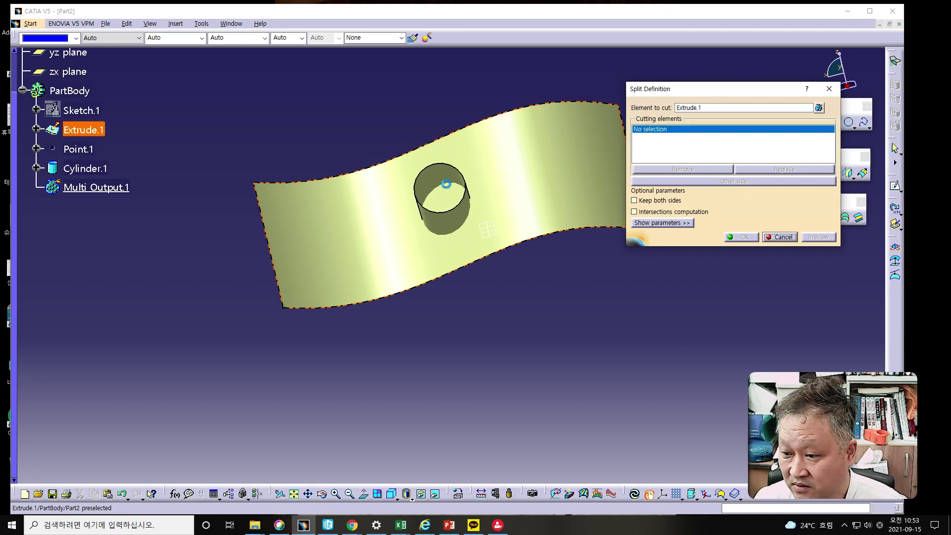
click(448, 223)
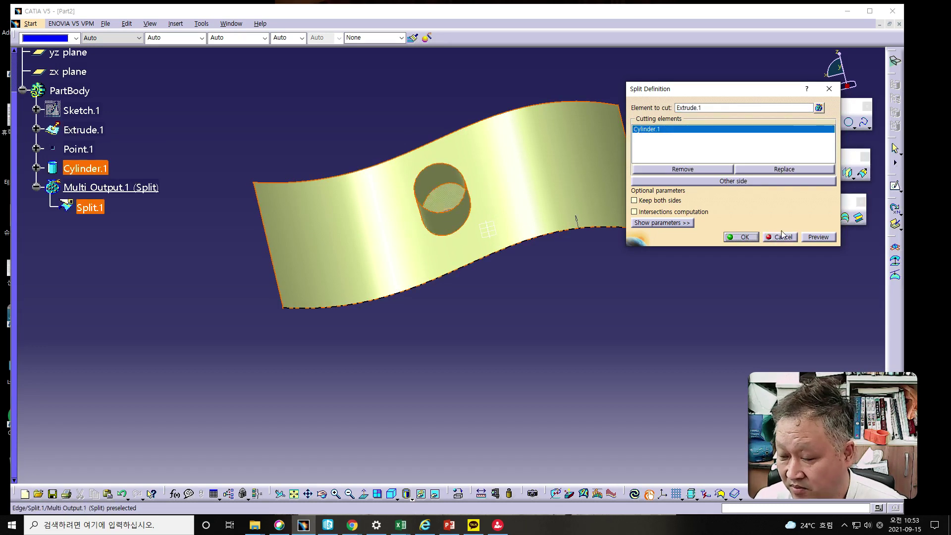
click(738, 181)
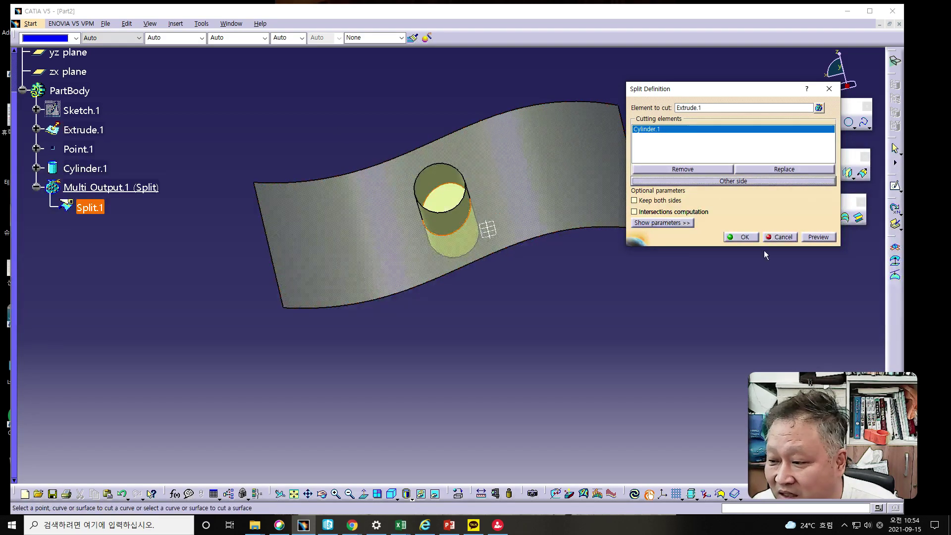
click(741, 237)
middle_drag(493, 360, 499, 289)
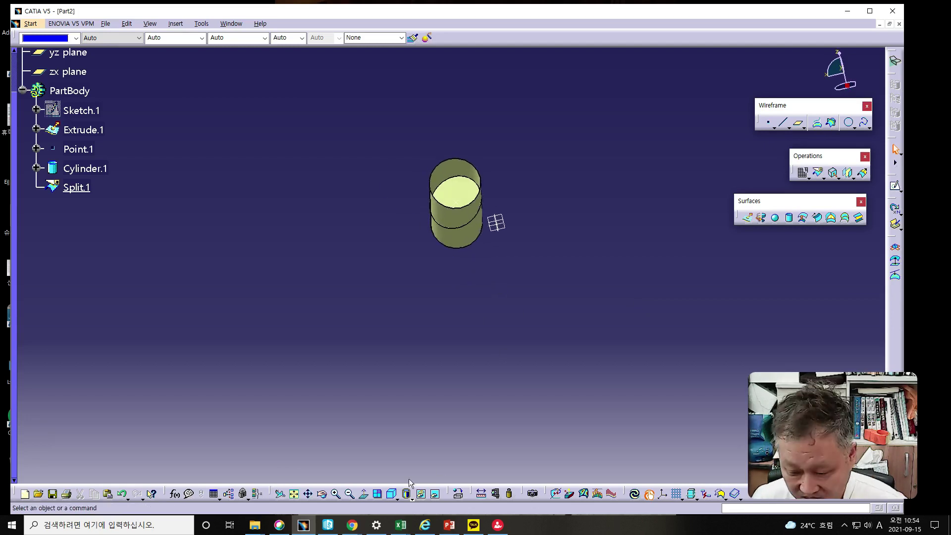
Edit Split.1 to keep the other side of Extrude.1, the surface outside the cylinder, and preview it before applying
click(79, 187)
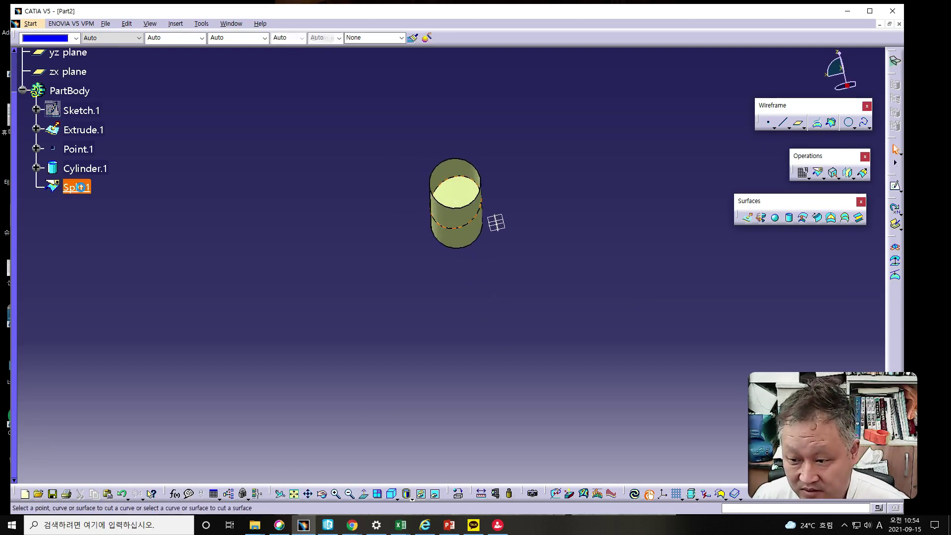
double_click(80, 187)
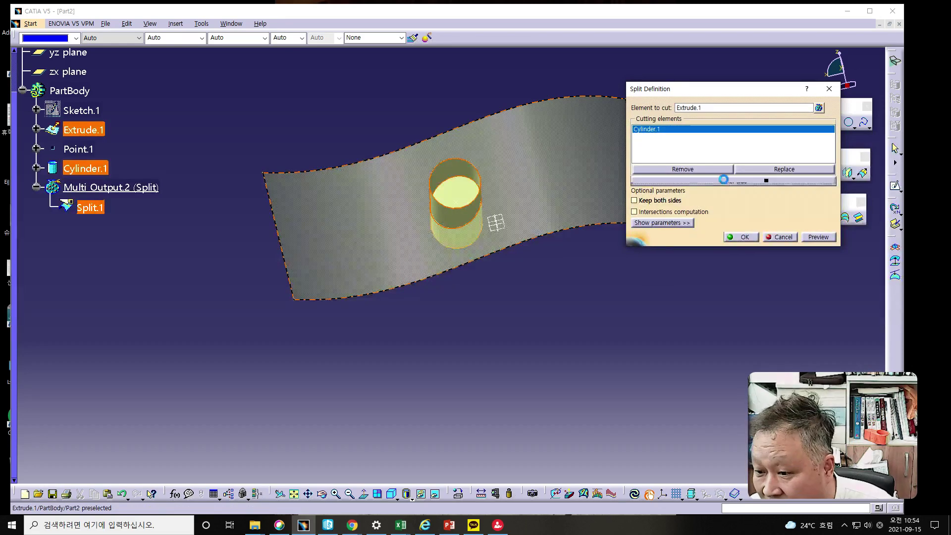
click(724, 181)
click(813, 237)
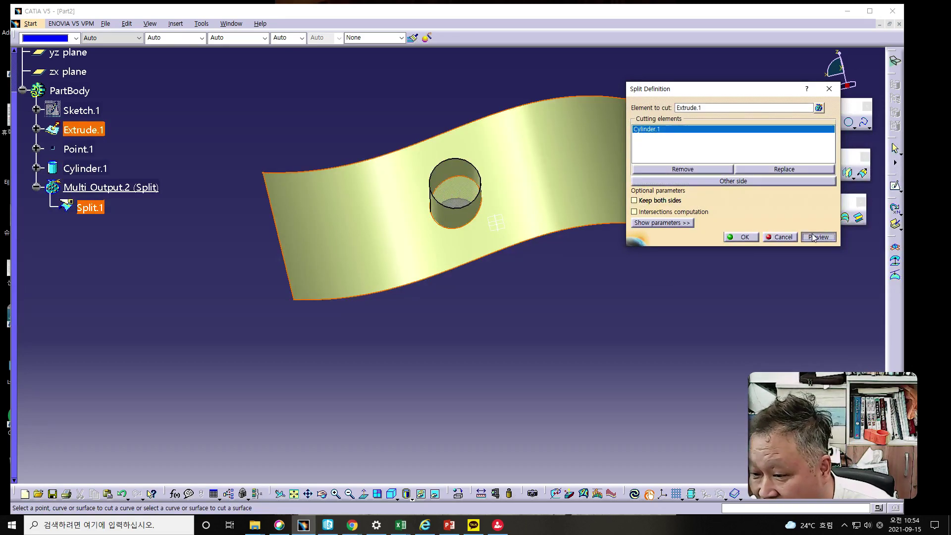
click(741, 237)
middle_drag(504, 263, 503, 287)
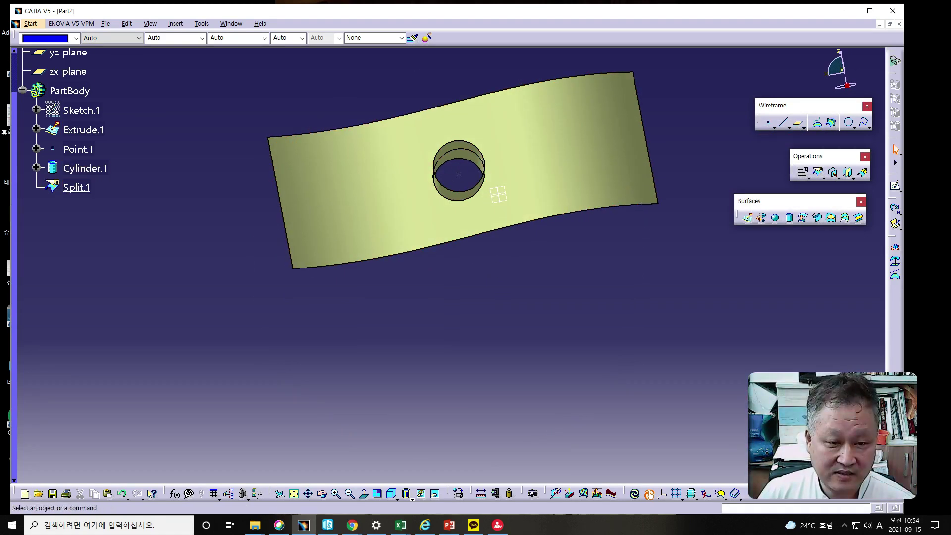
Switch to the PowerPoint lesson and review the Trim-Split slide, moving on to the Trim slide
key(alt+Tab)
drag(717, 26, 769, 20)
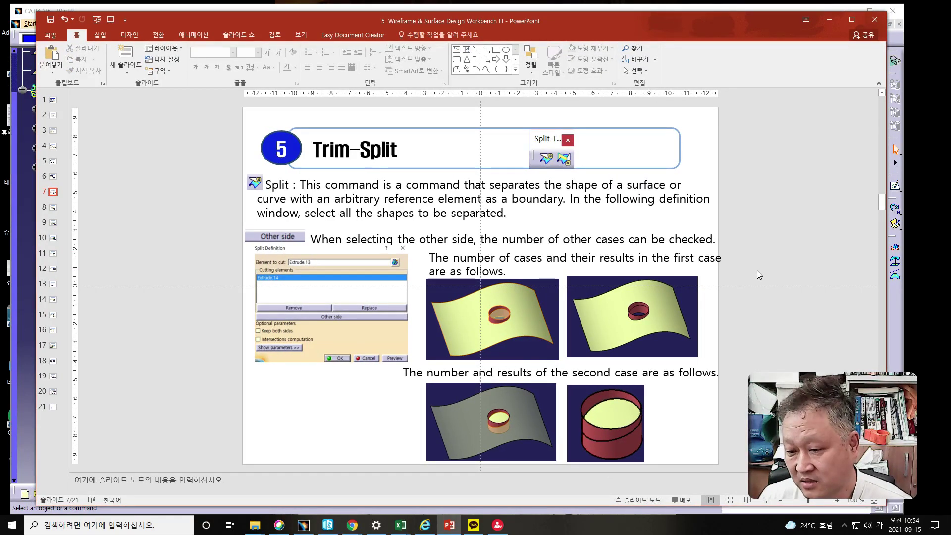
scroll(756, 270, down, 1)
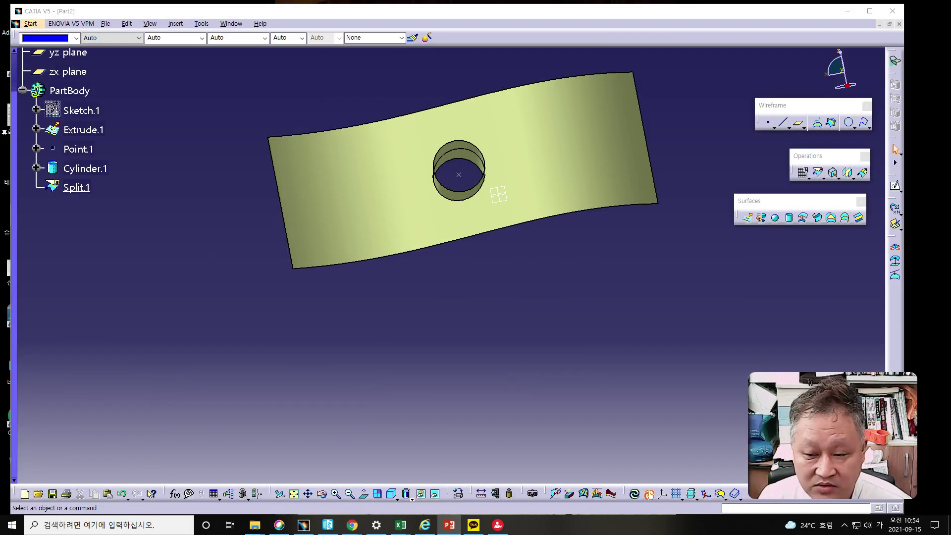
Back in CATIA, undo the split of the extruded surface
click(122, 494)
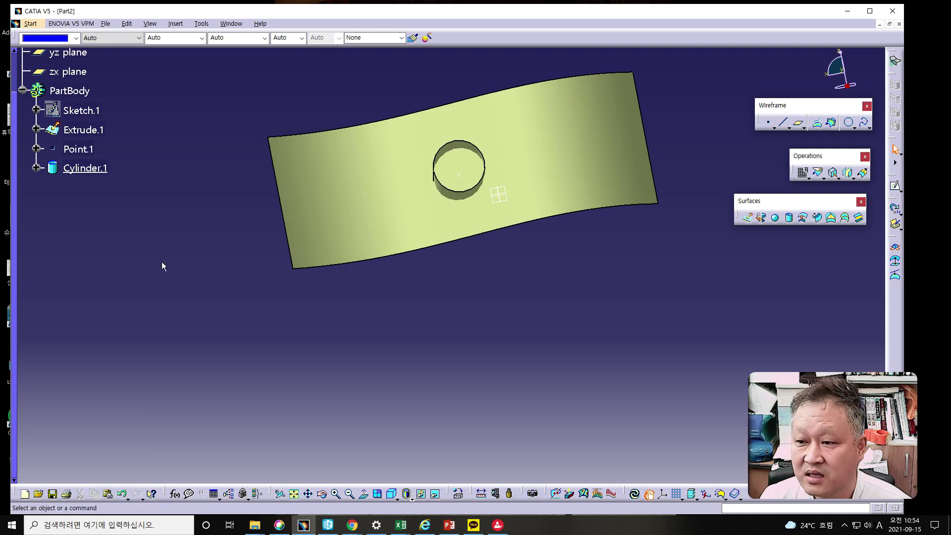
Trim Extrude.1 and Cylinder.1 together in Standard mode with the default sides, previewing it first, and undo the trim
click(823, 177)
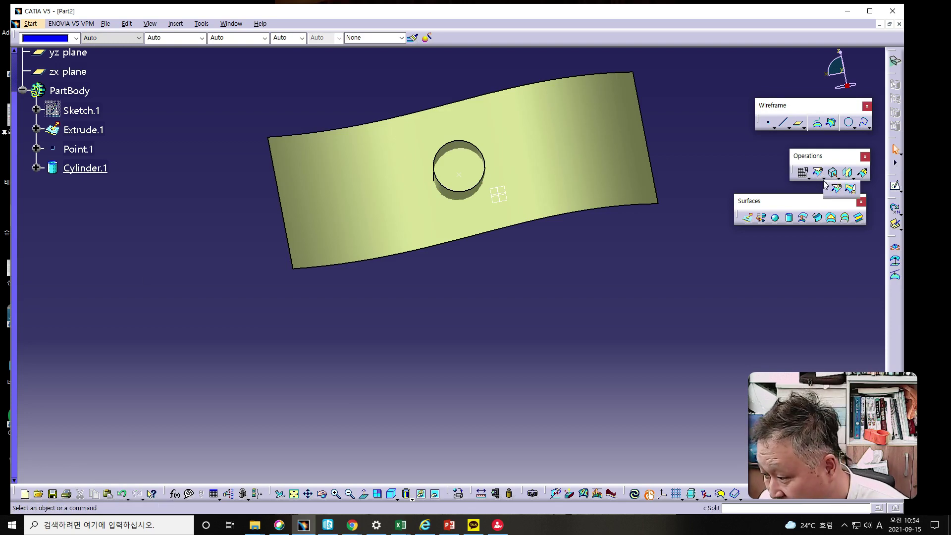
click(851, 191)
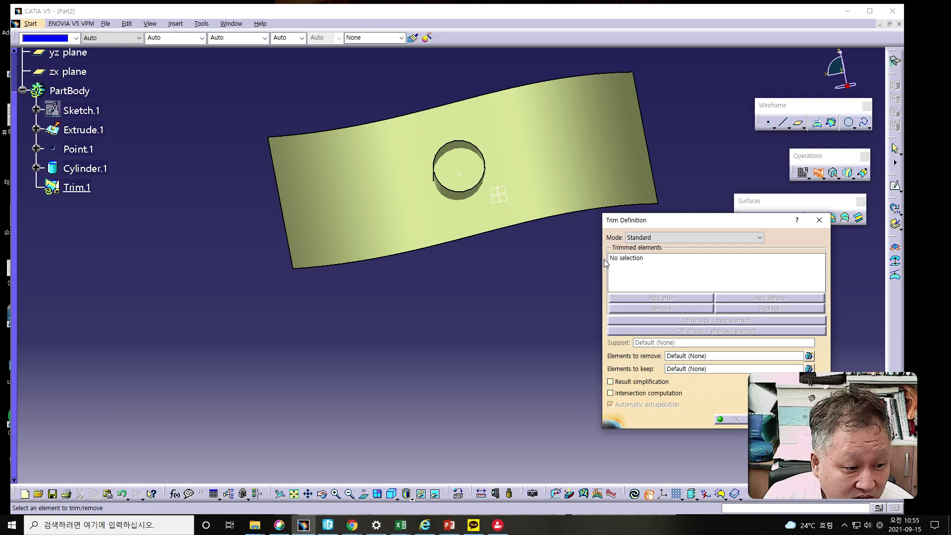
click(378, 185)
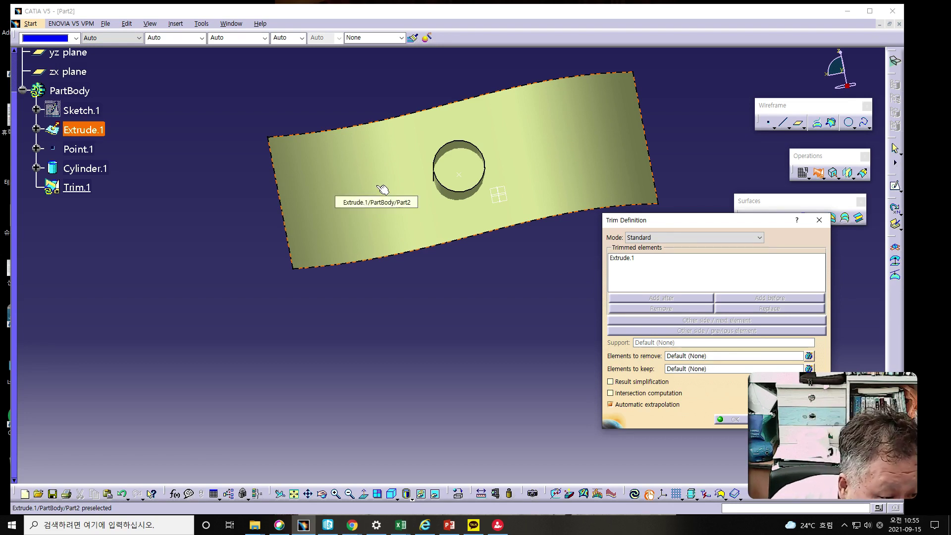
middle_drag(469, 329, 477, 281)
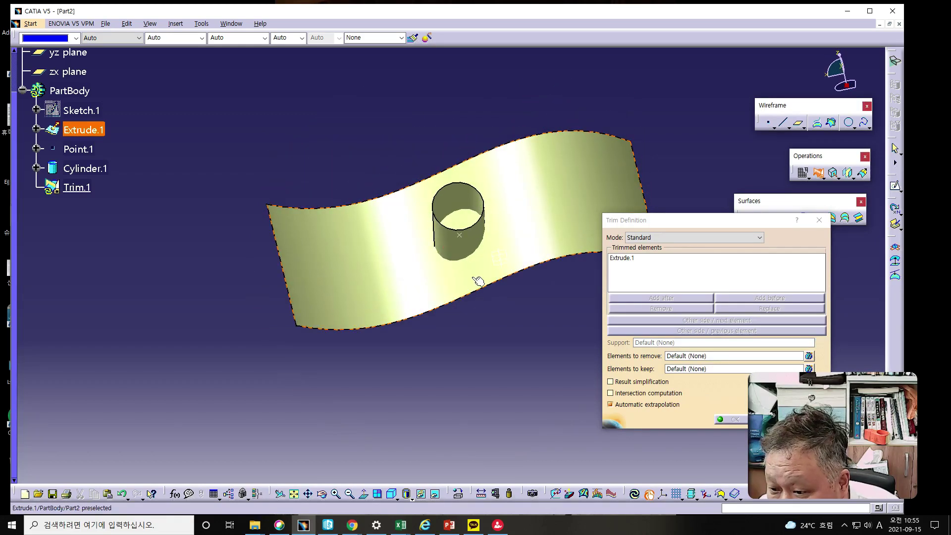
click(451, 245)
click(668, 223)
drag(668, 222, 639, 126)
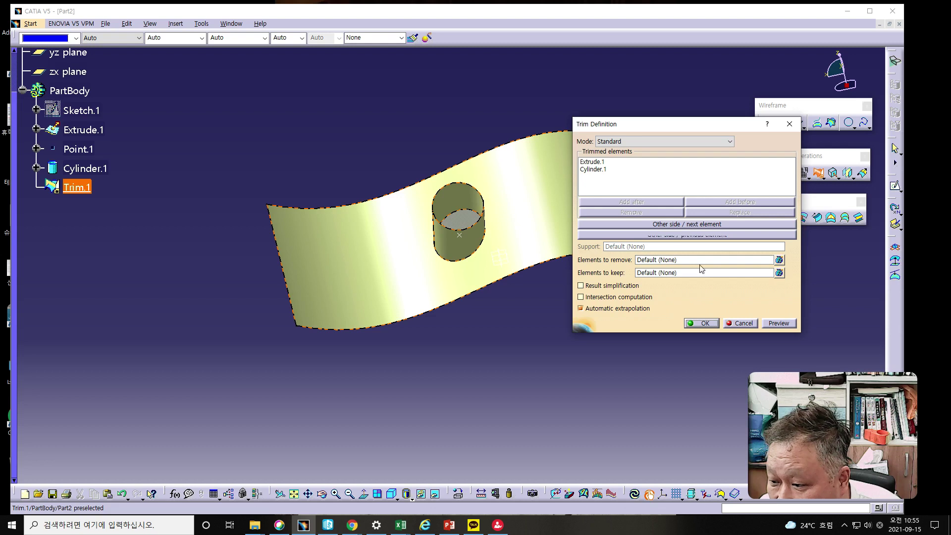
click(778, 324)
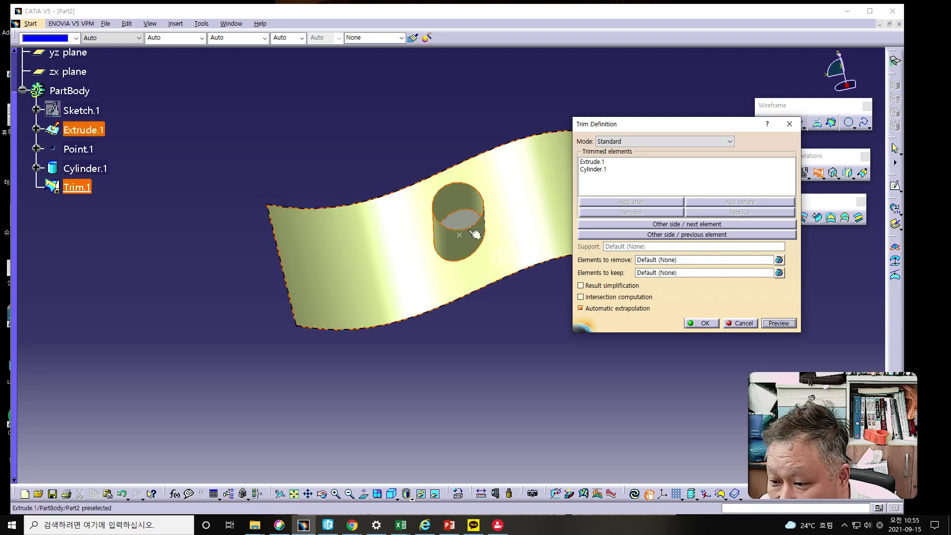
click(698, 324)
mouse_move(526, 193)
middle_down()
mouse_move(524, 268)
mouse_move(533, 183)
middle_up()
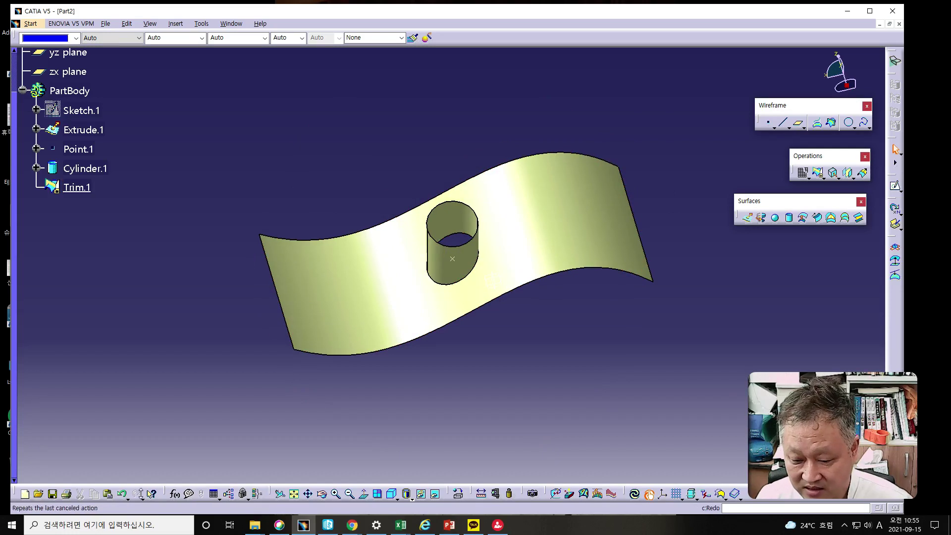
click(123, 494)
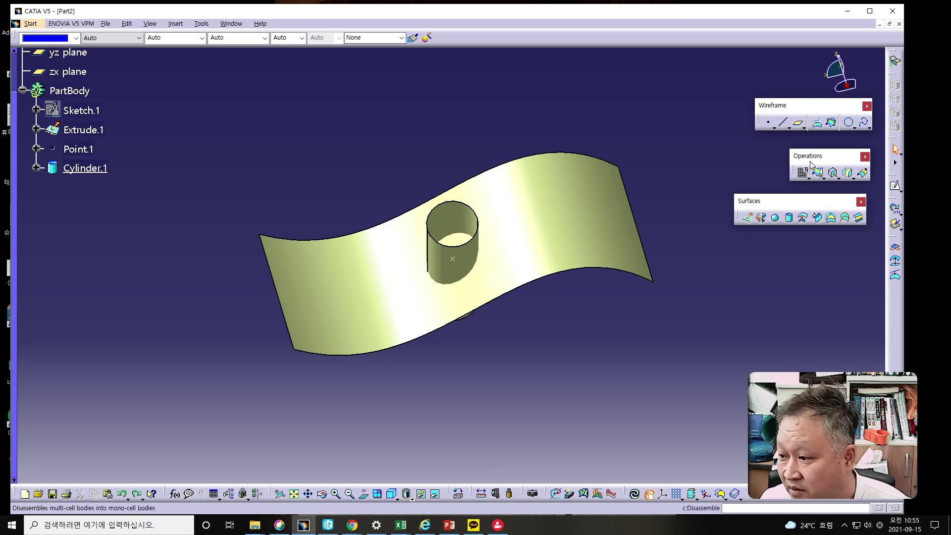
Trim Extrude.1 and Cylinder.1 in Standard mode, switching to the other side of the next element
click(818, 174)
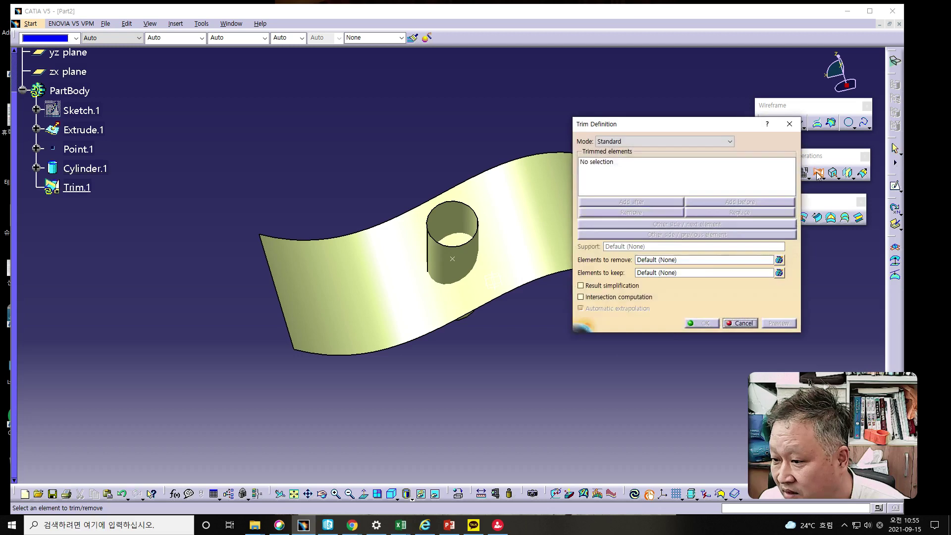
click(533, 233)
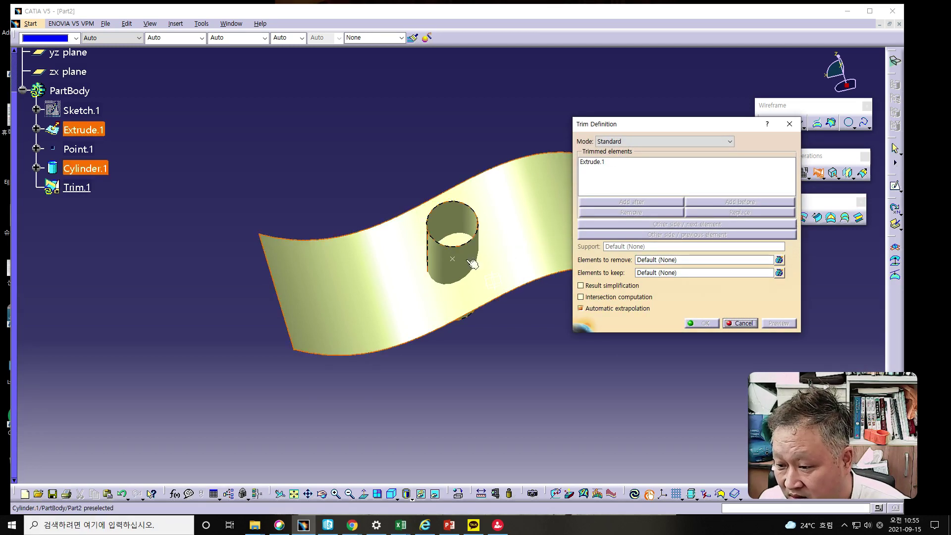
click(449, 263)
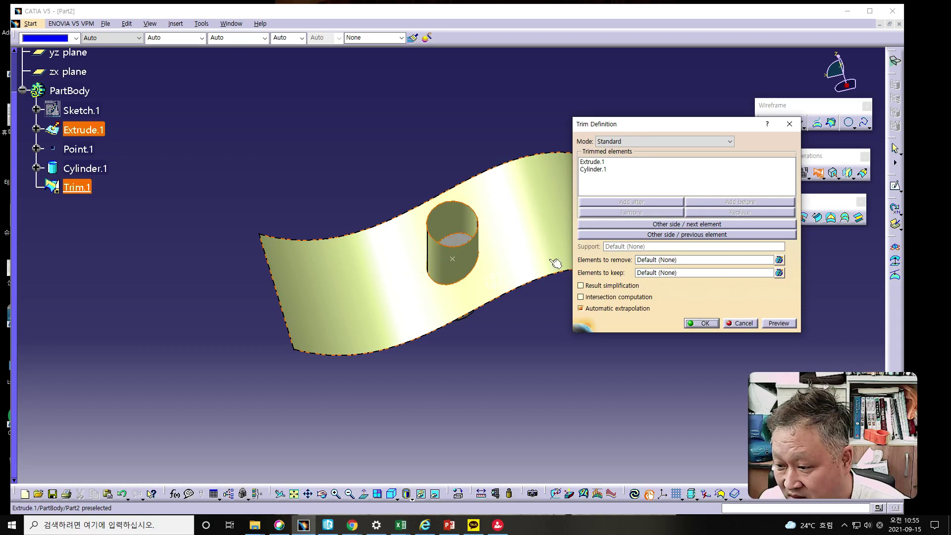
click(666, 226)
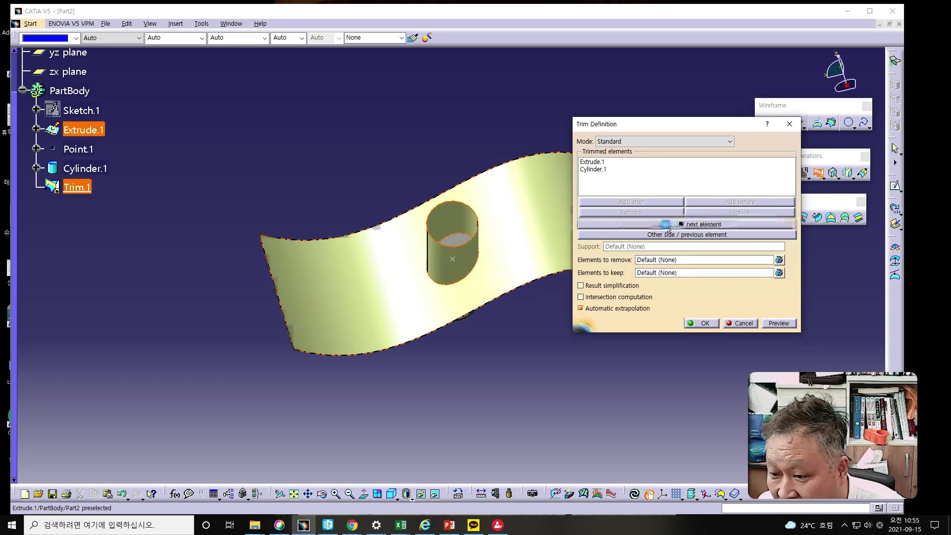
click(701, 323)
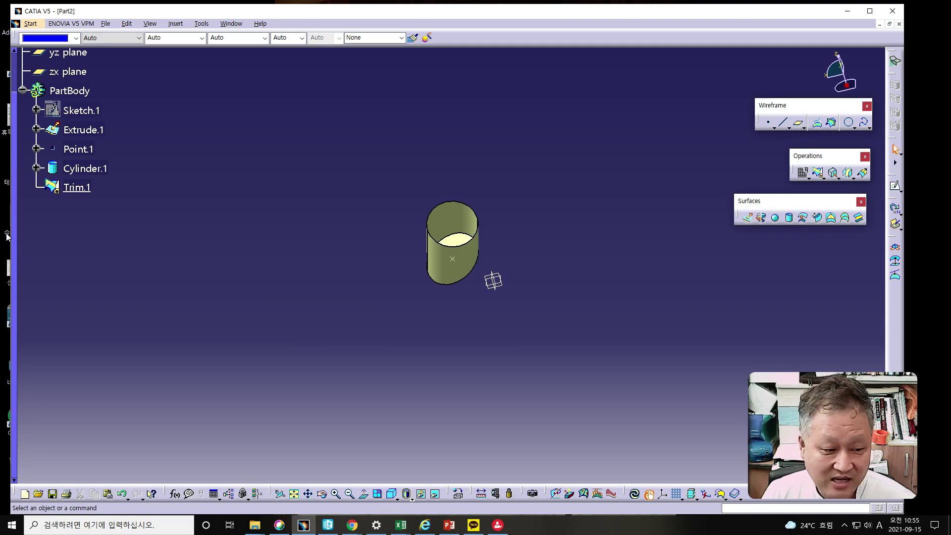
Switch to the PowerPoint lesson to read the Trim slide, and minimize the presentation to return to CATIA
key(alt+Tab)
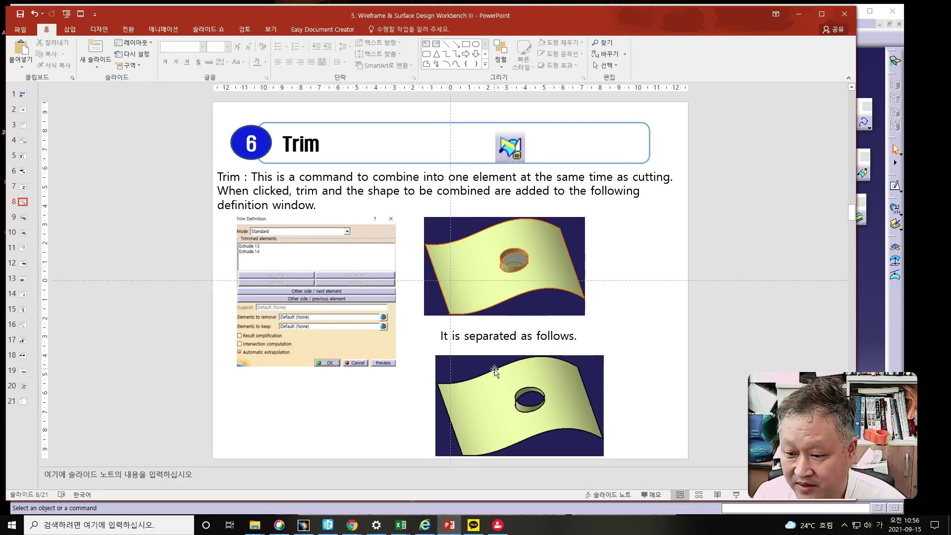
click(798, 13)
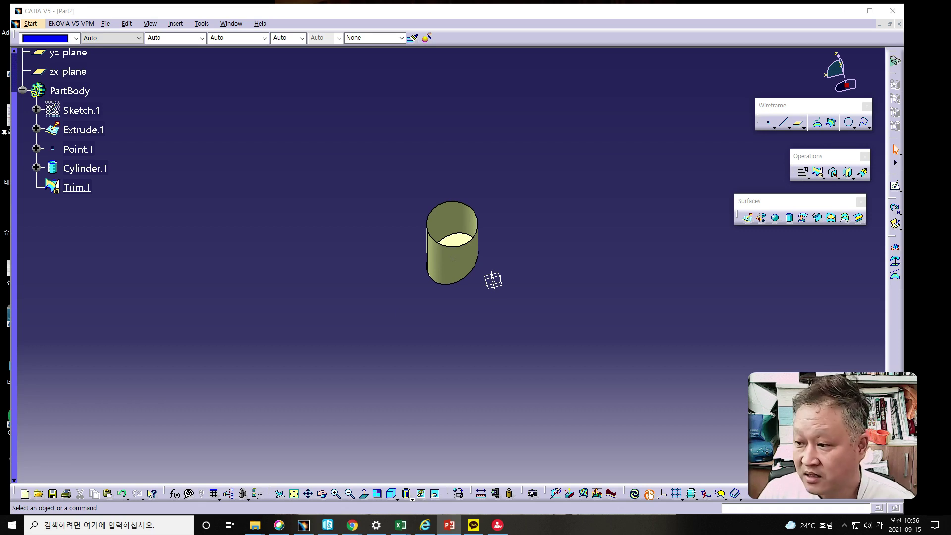
click(809, 180)
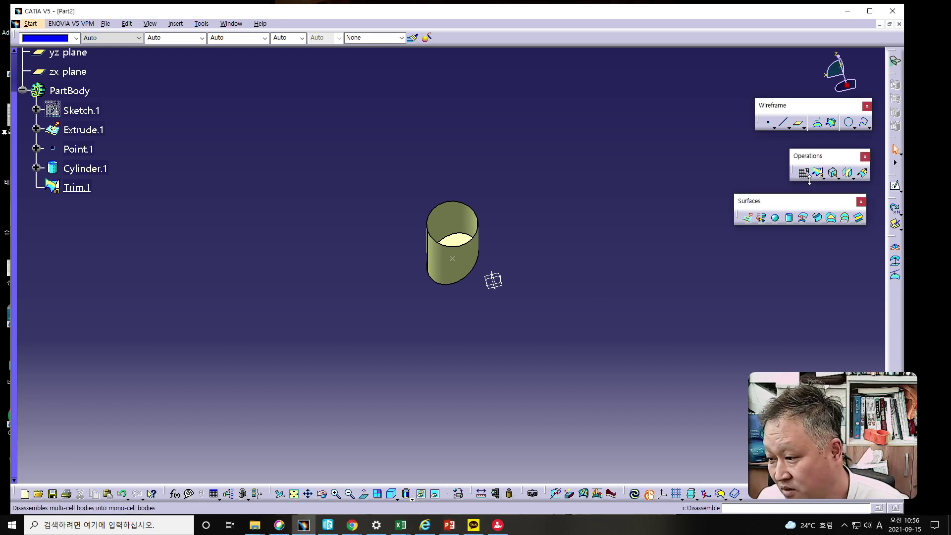
click(809, 180)
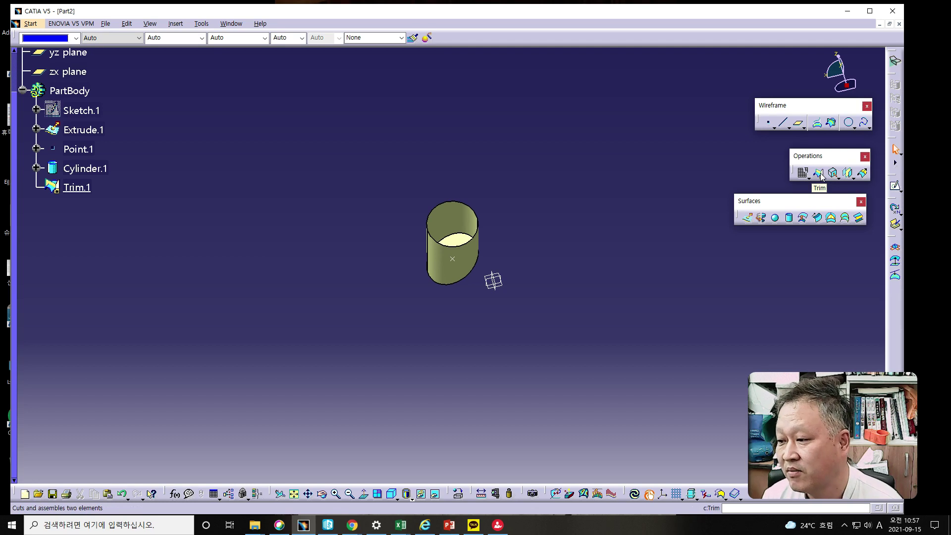
click(823, 179)
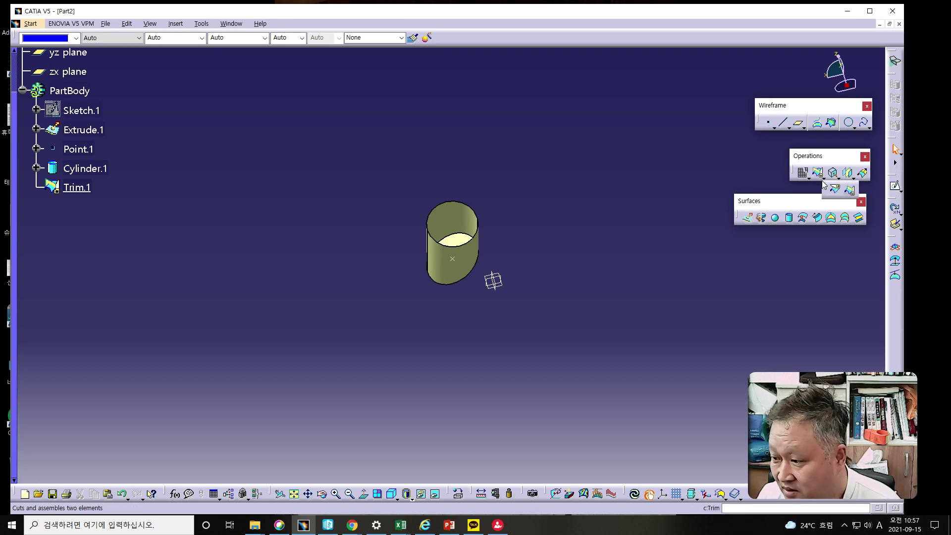